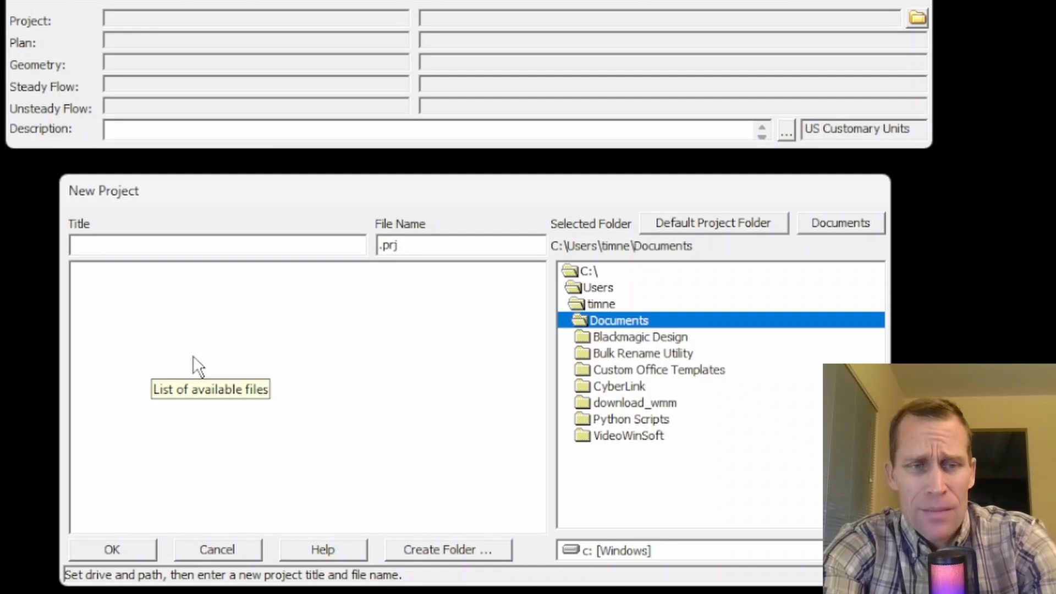
Step: Enter exercise_01 as the title of the new project
text(exercise_01)
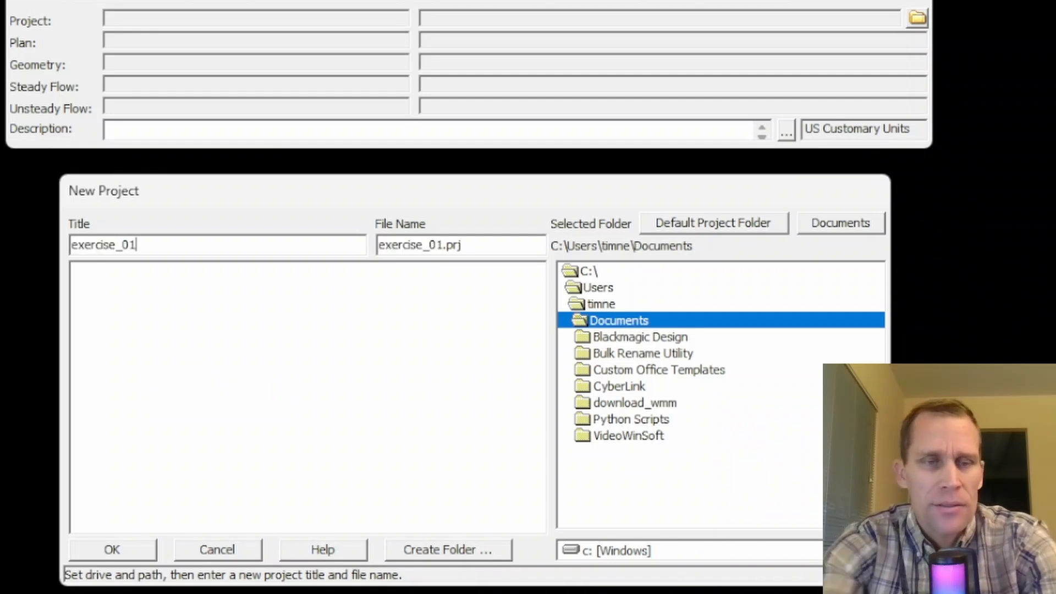
double_click(249, 241)
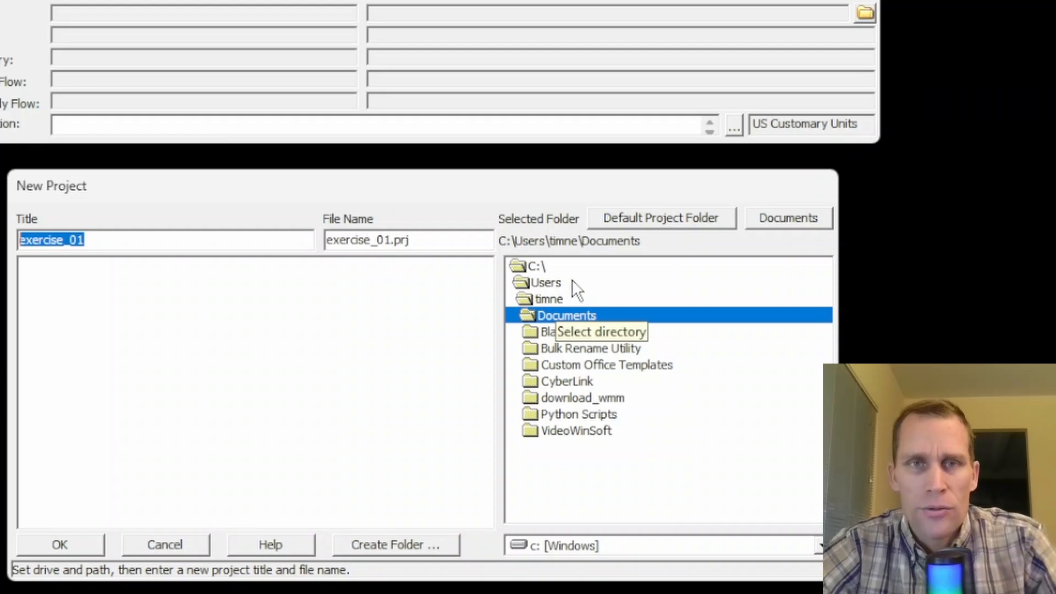
Step: Set the project location to Exercises\01 - 1D Flow, Steady State\project under the default project folder
click(655, 220)
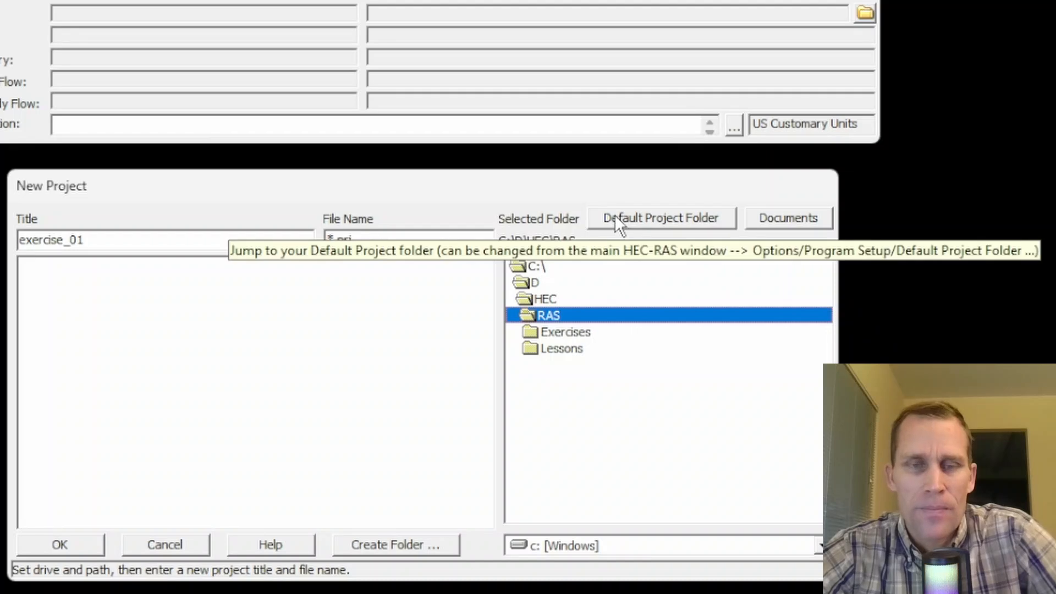
double_click(553, 332)
double_click(572, 349)
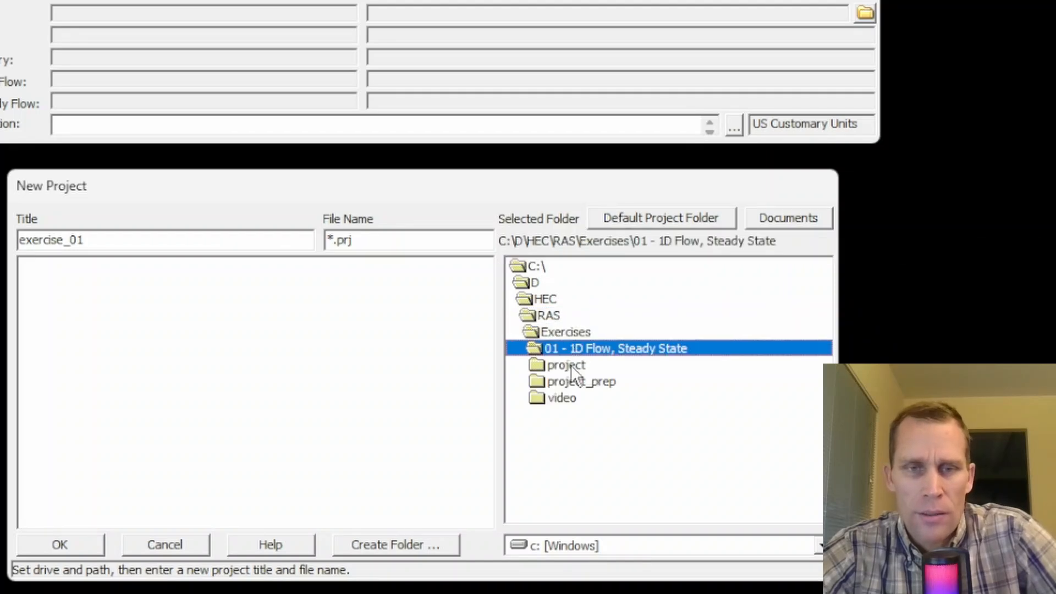
click(571, 365)
double_click(567, 361)
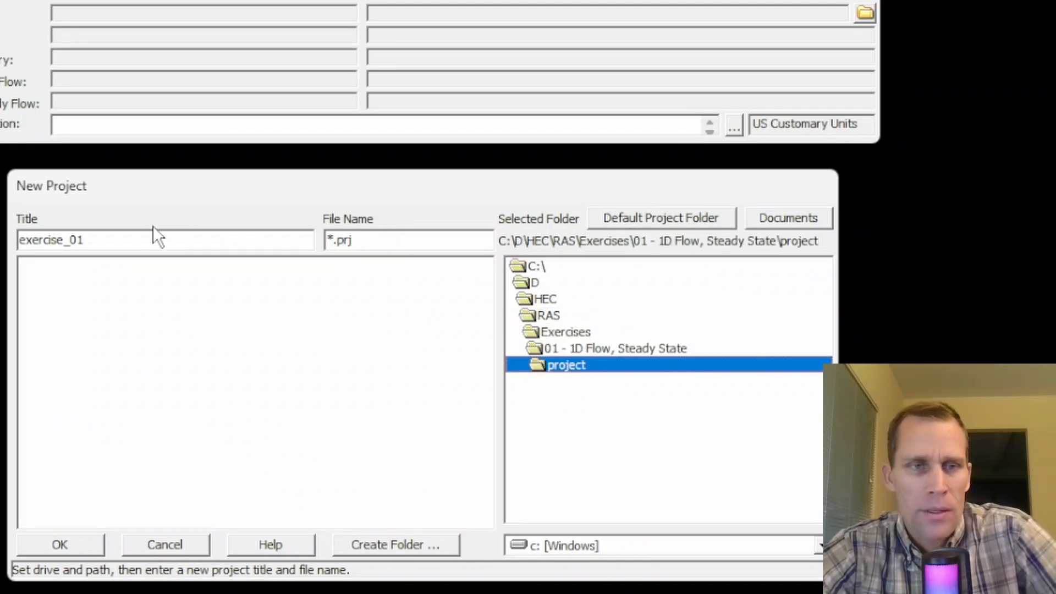
Step: Re-enter the end of the title so the file name becomes exercise_01.prj, and create the project
drag(158, 242, 27, 248)
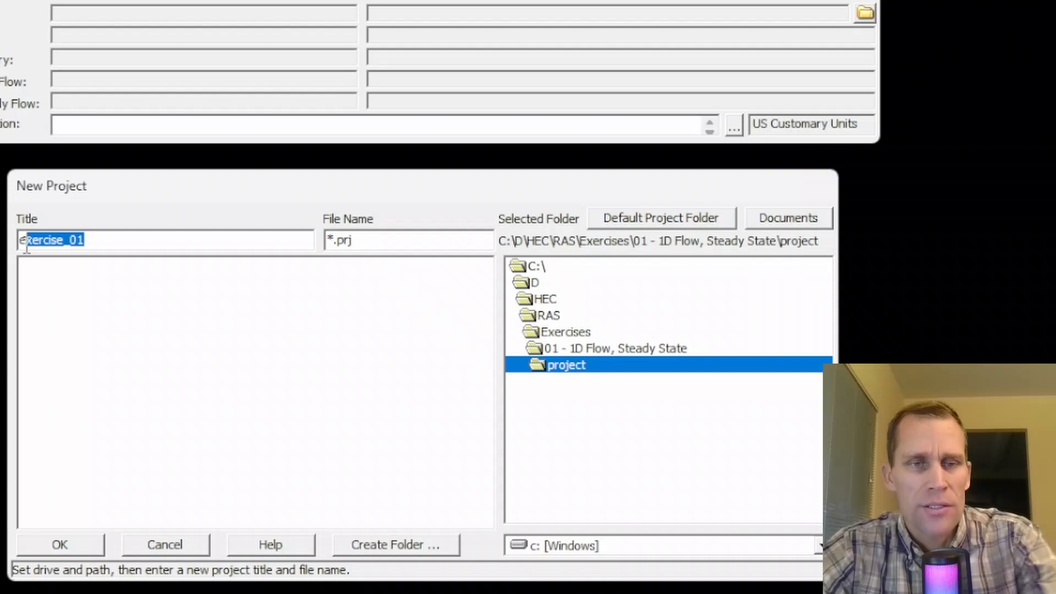
click(375, 243)
click(77, 548)
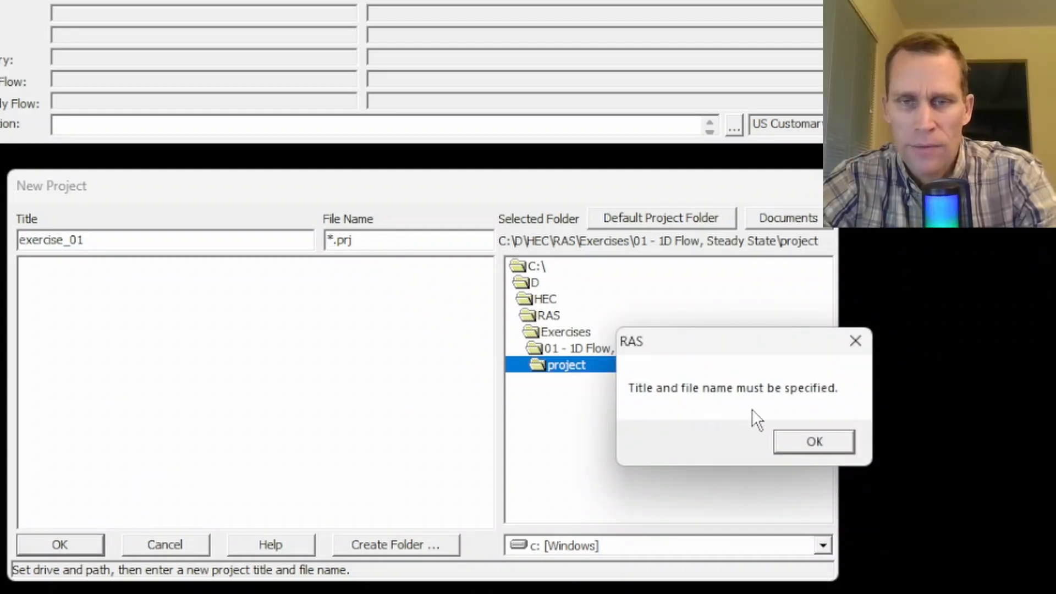
click(802, 440)
key(BackSpace)
text(1)
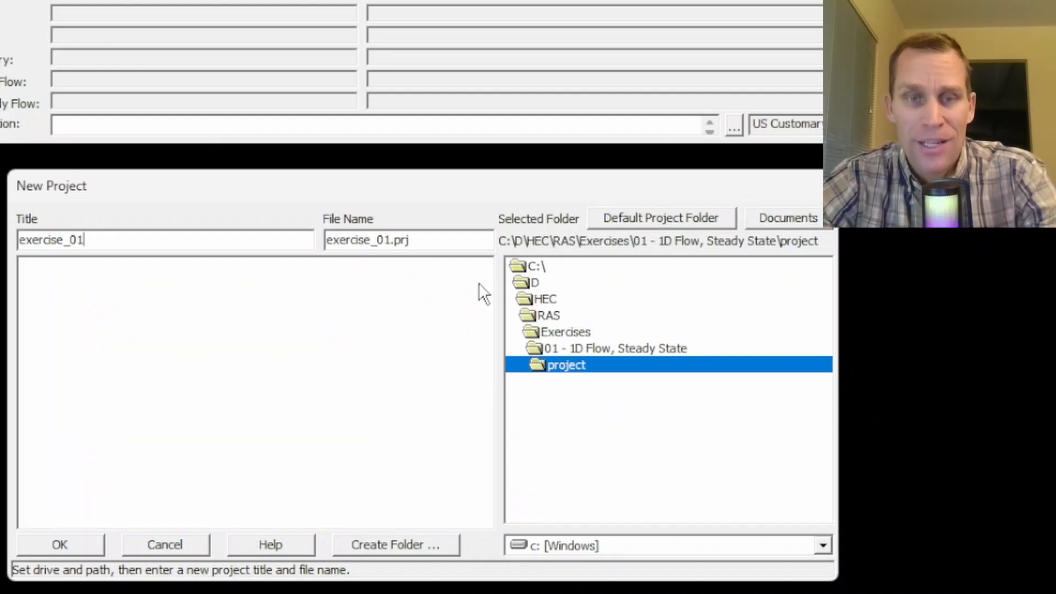
double_click(78, 242)
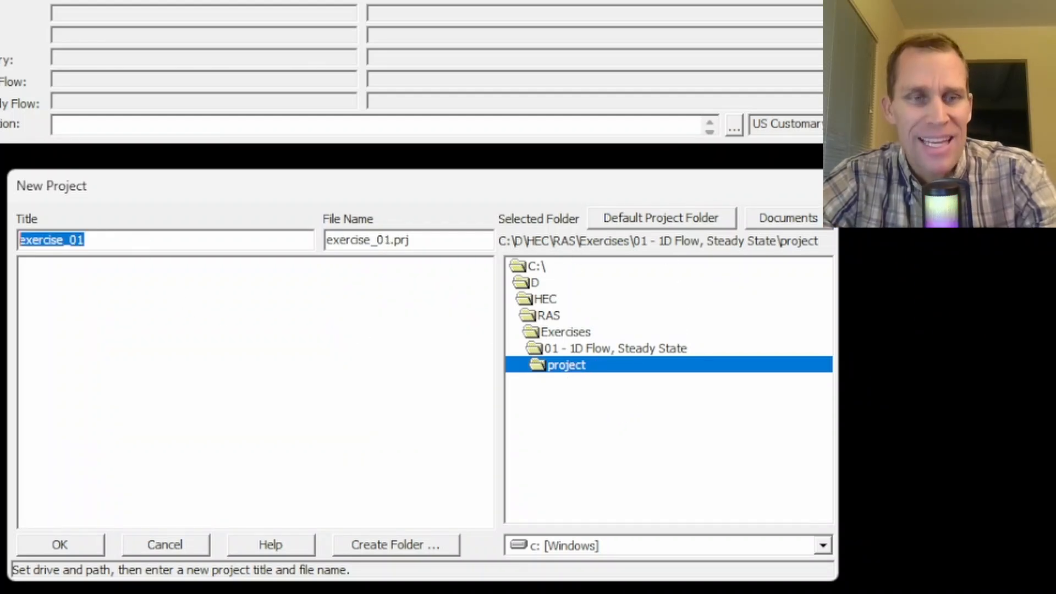
click(78, 242)
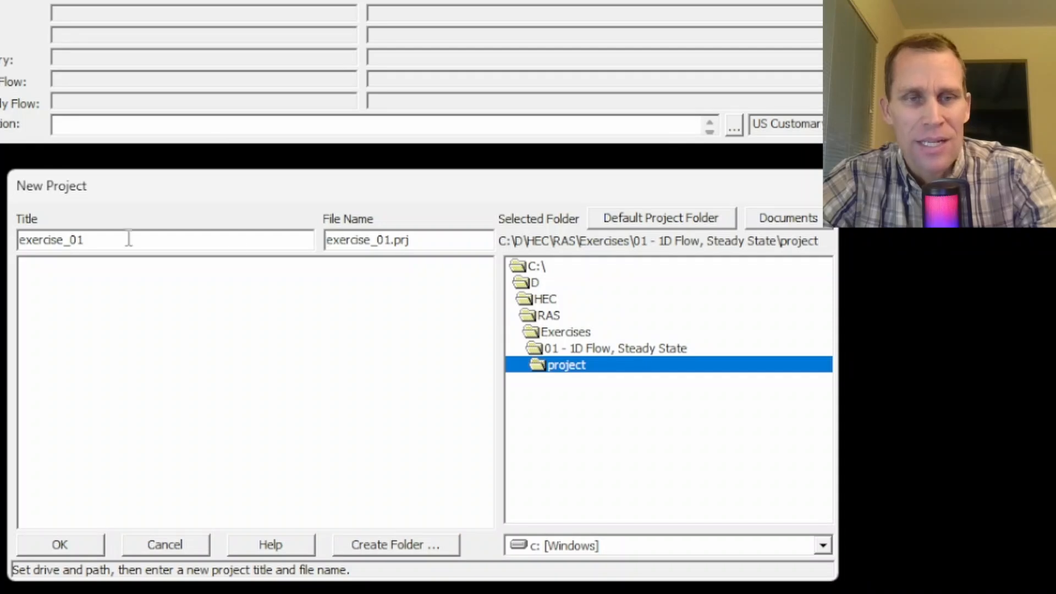
click(75, 541)
click(814, 473)
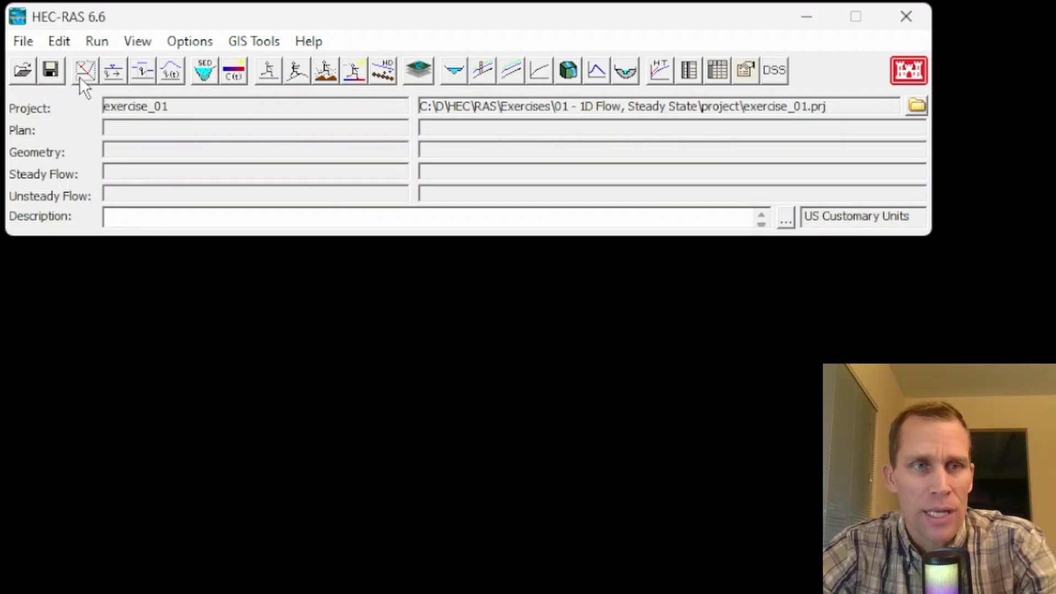
Step: Open the geometric data editor for the new project
click(85, 73)
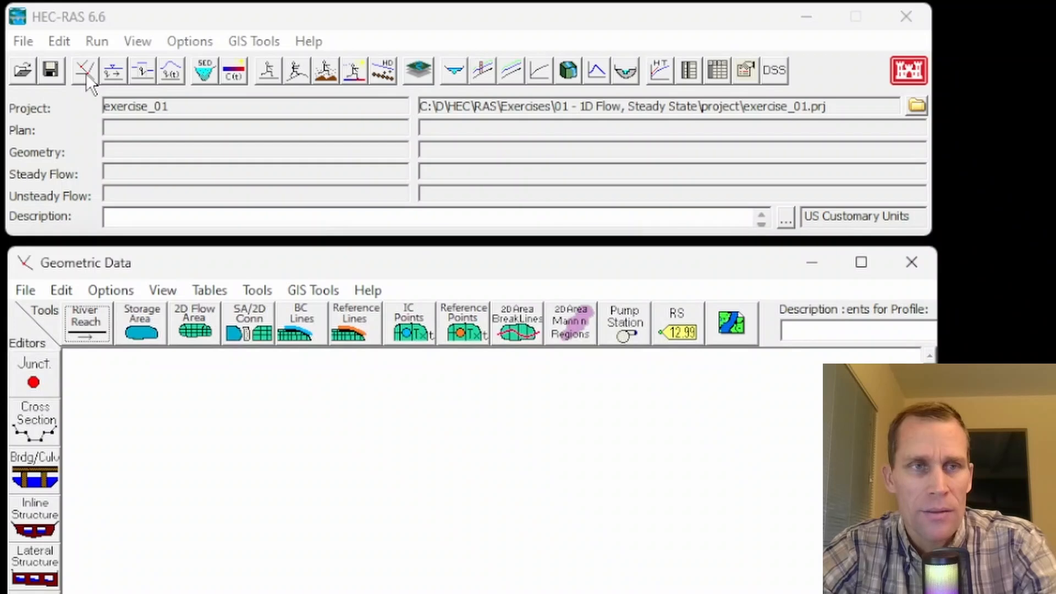
click(66, 45)
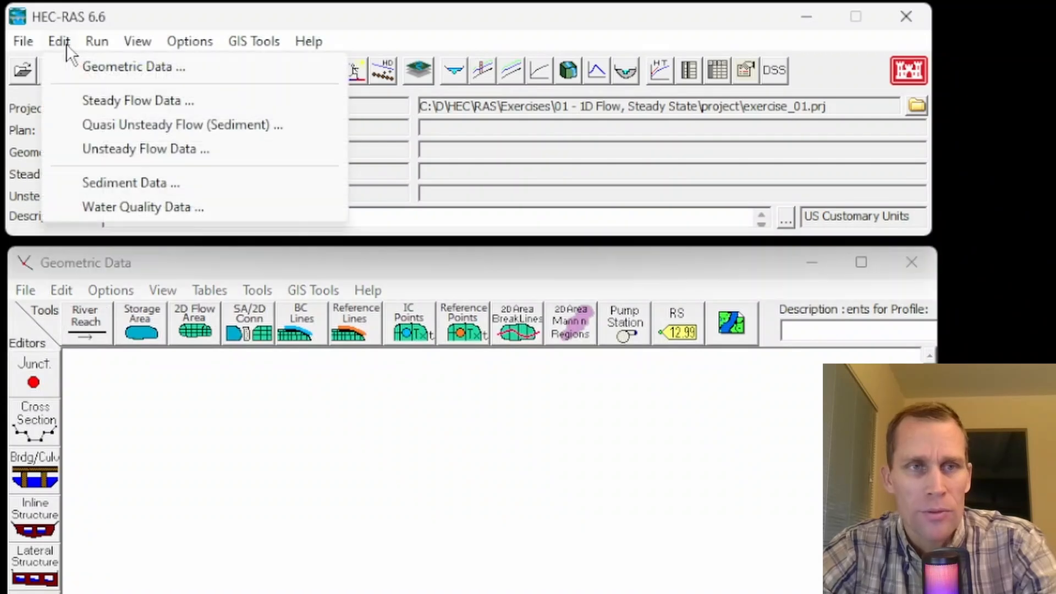
click(86, 74)
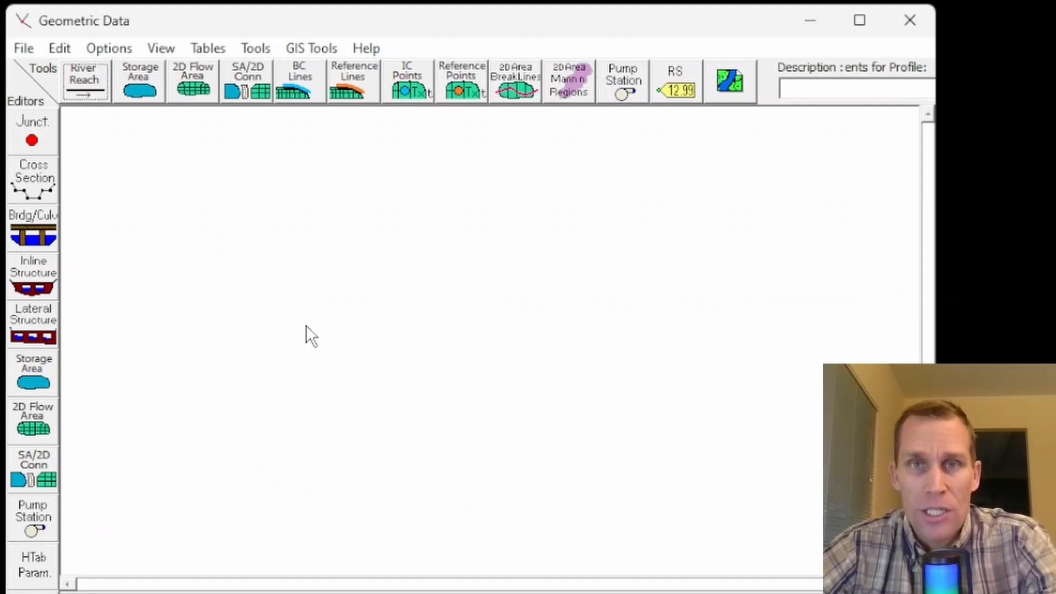
click(56, 50)
mouse_move(94, 51)
click(115, 26)
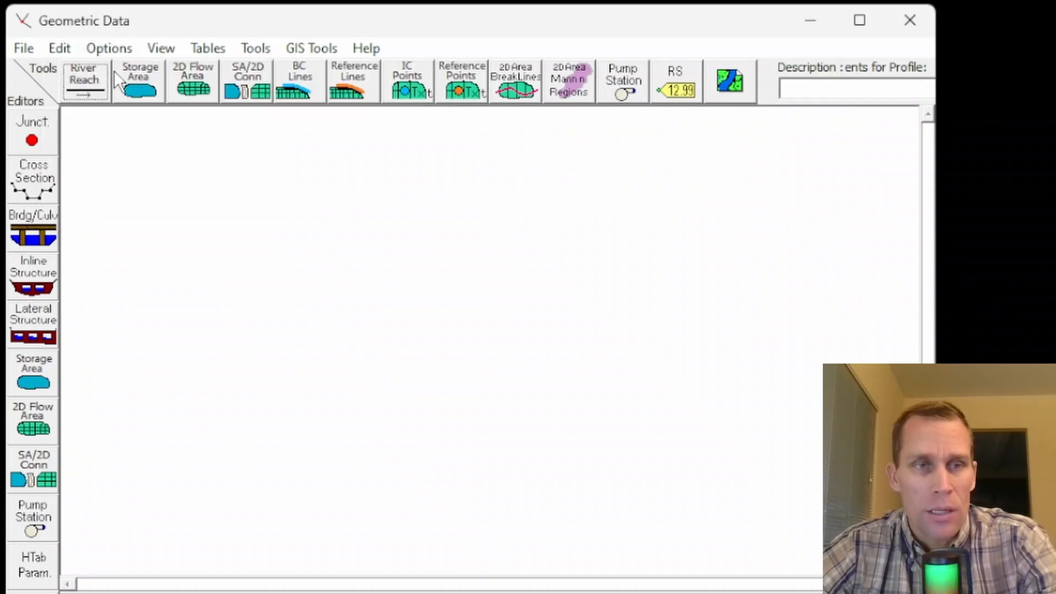
Step: Set the right and top extents of the schematic plot to 10000
click(84, 83)
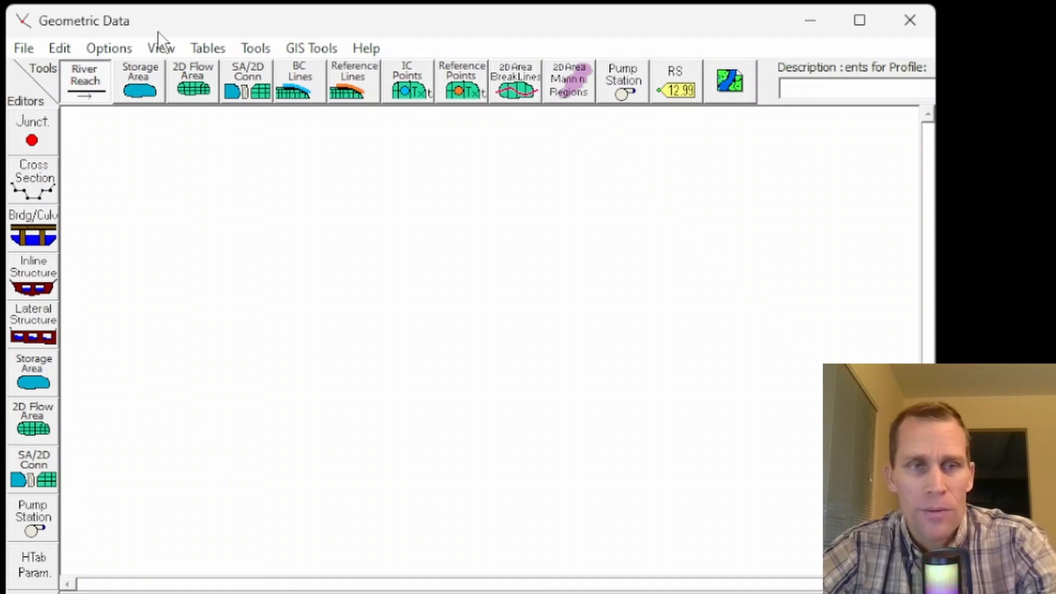
click(163, 52)
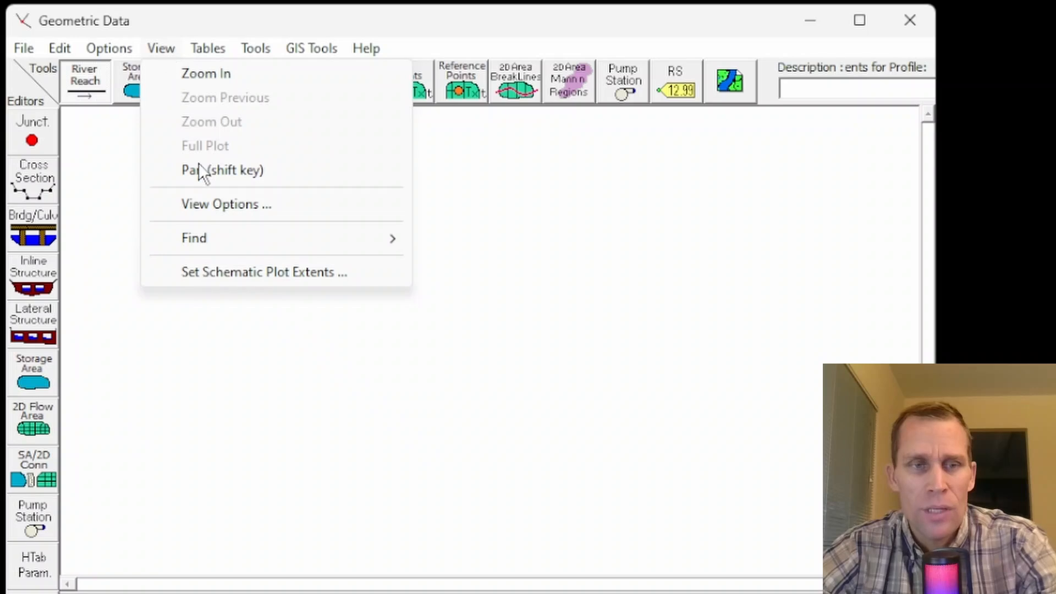
click(226, 273)
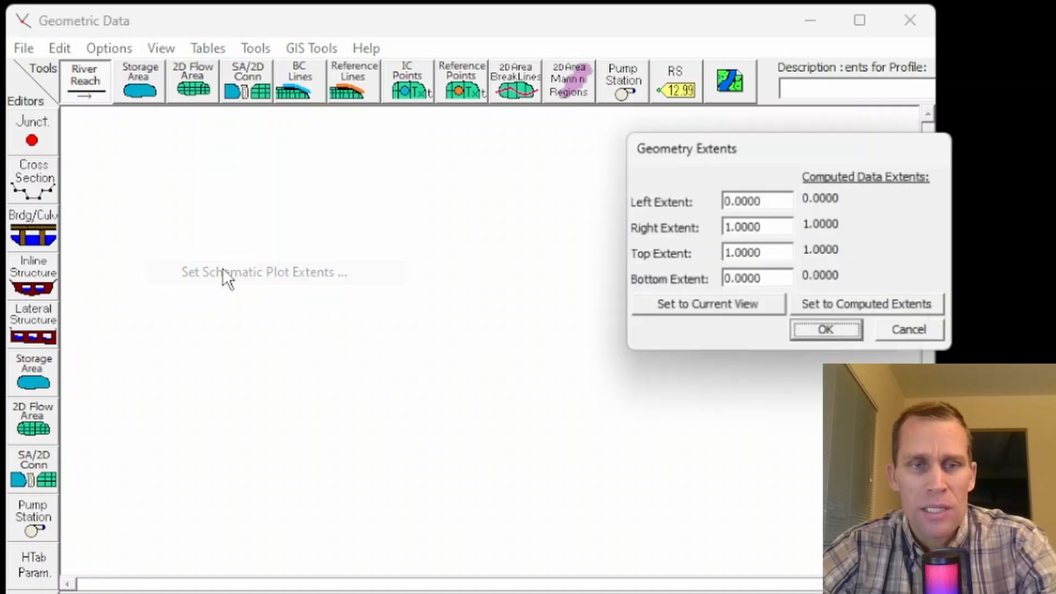
double_click(785, 227)
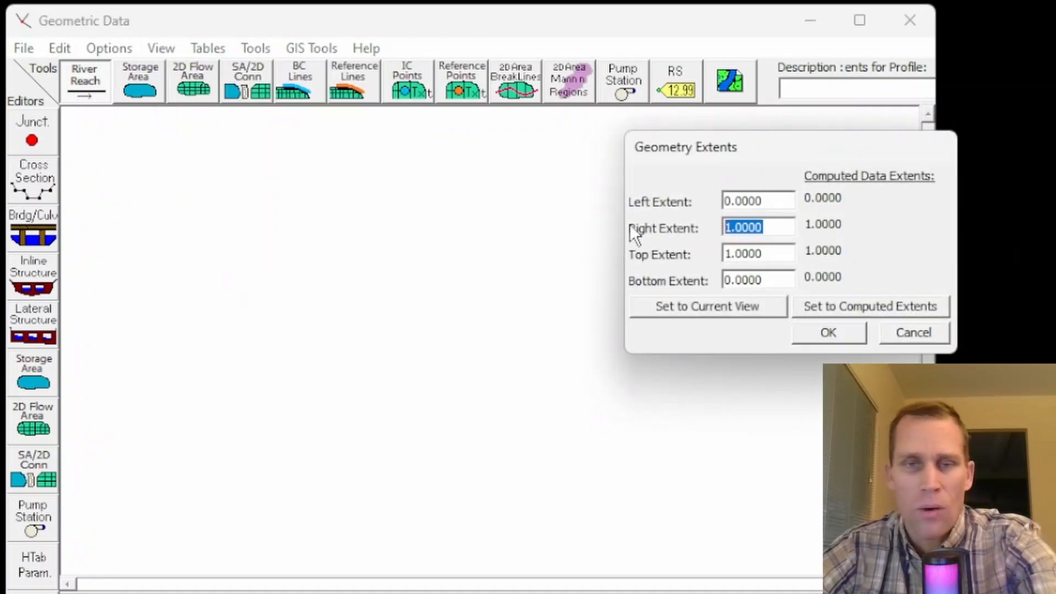
text(10000)
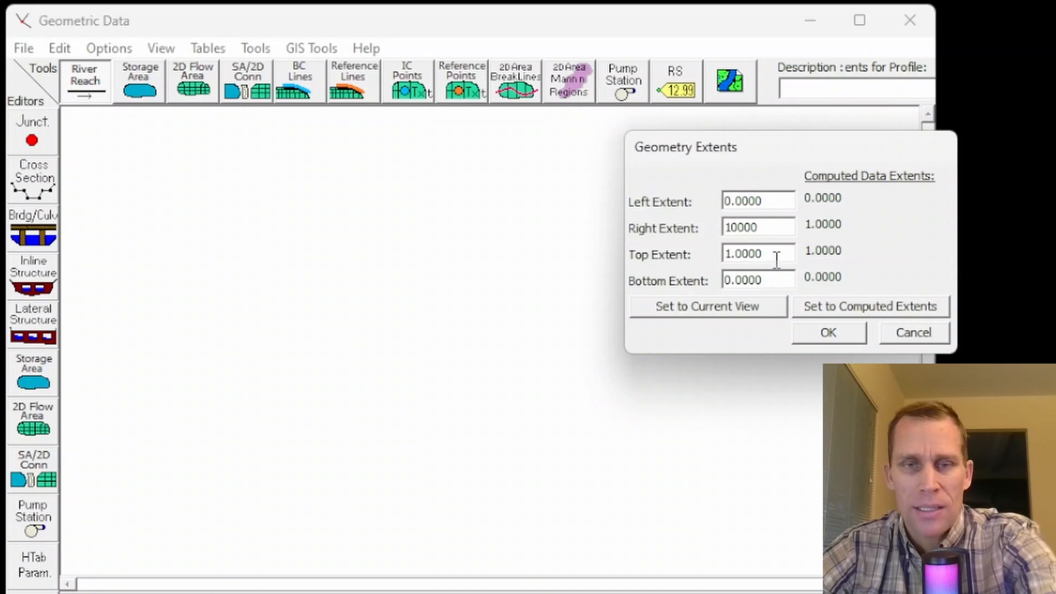
double_click(776, 255)
text(10000)
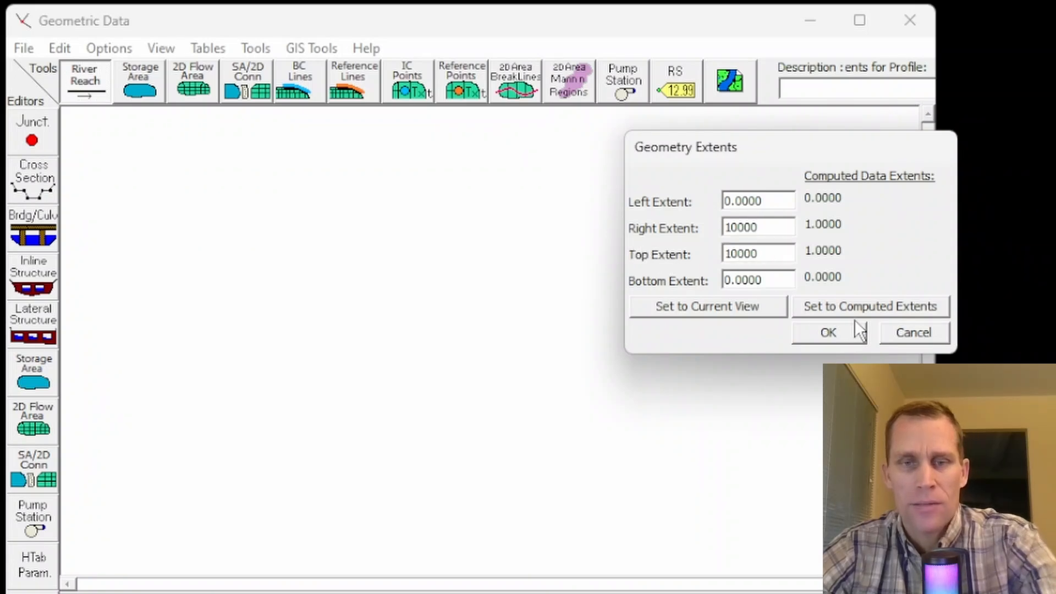
click(831, 331)
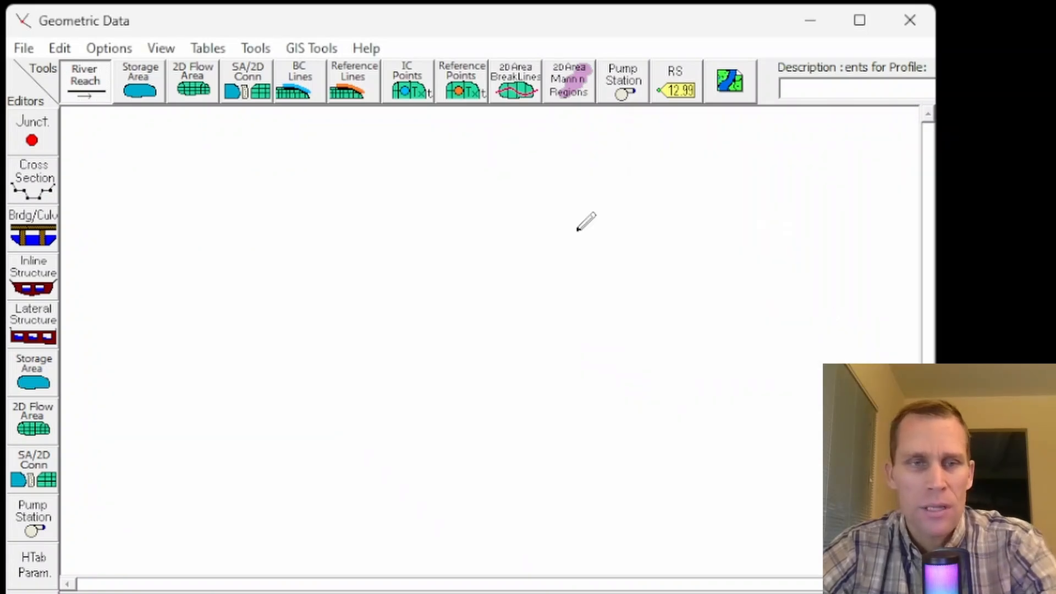
Step: Check the values stored for the schematic plot extents
click(148, 48)
click(219, 271)
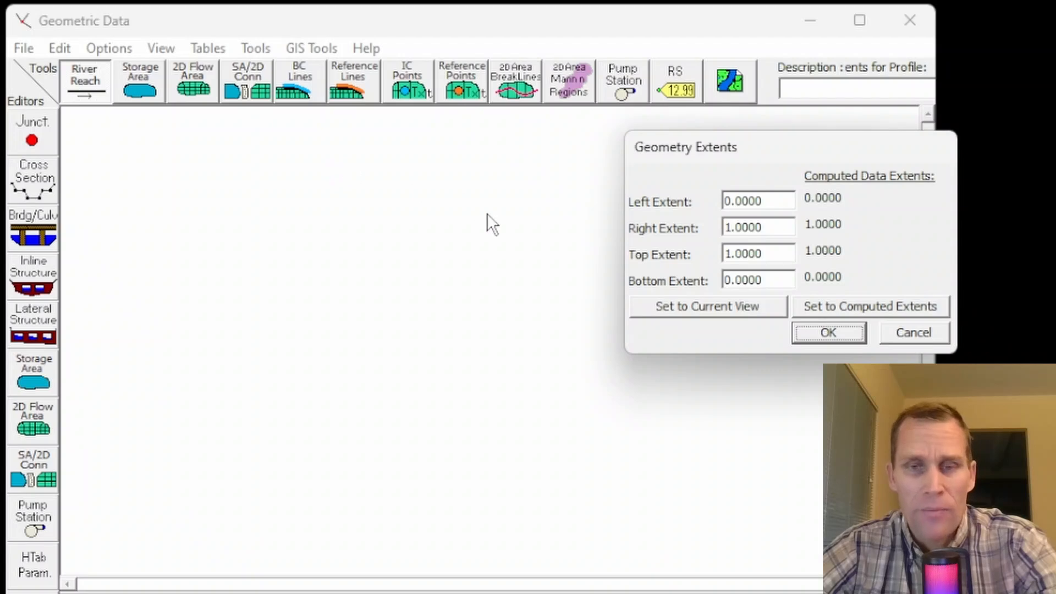
click(816, 335)
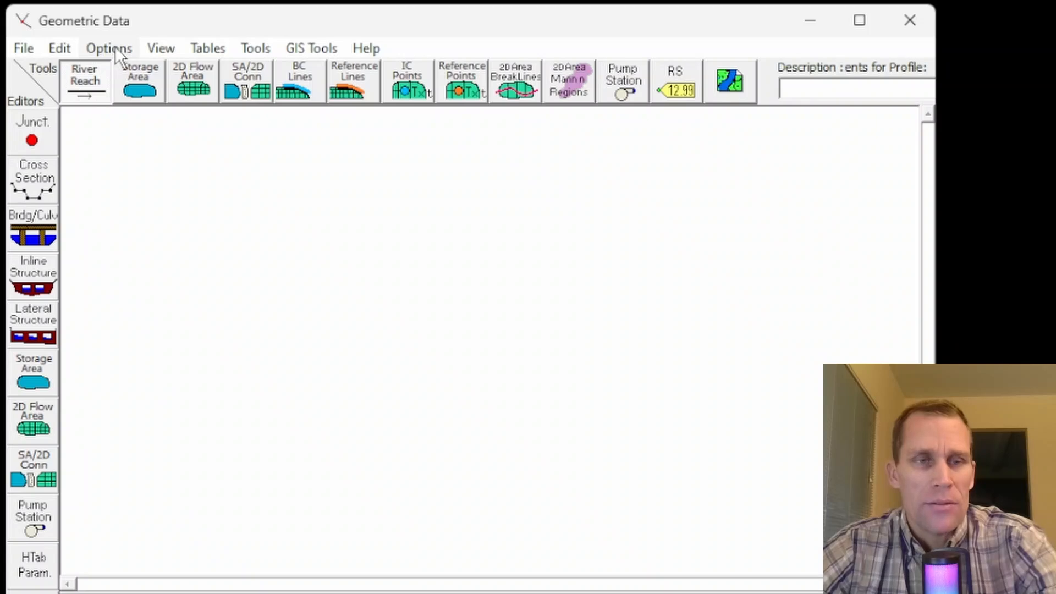
click(160, 50)
click(165, 47)
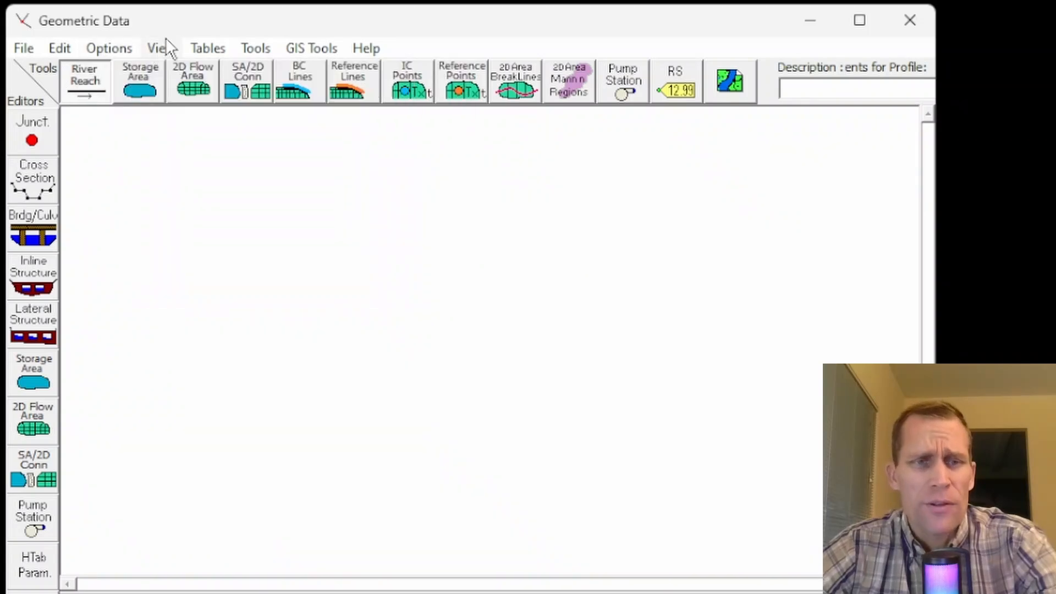
Step: Draw a three-point, nearly vertical river reach from upstream at the top of the schematic to downstream at the bottom
click(88, 88)
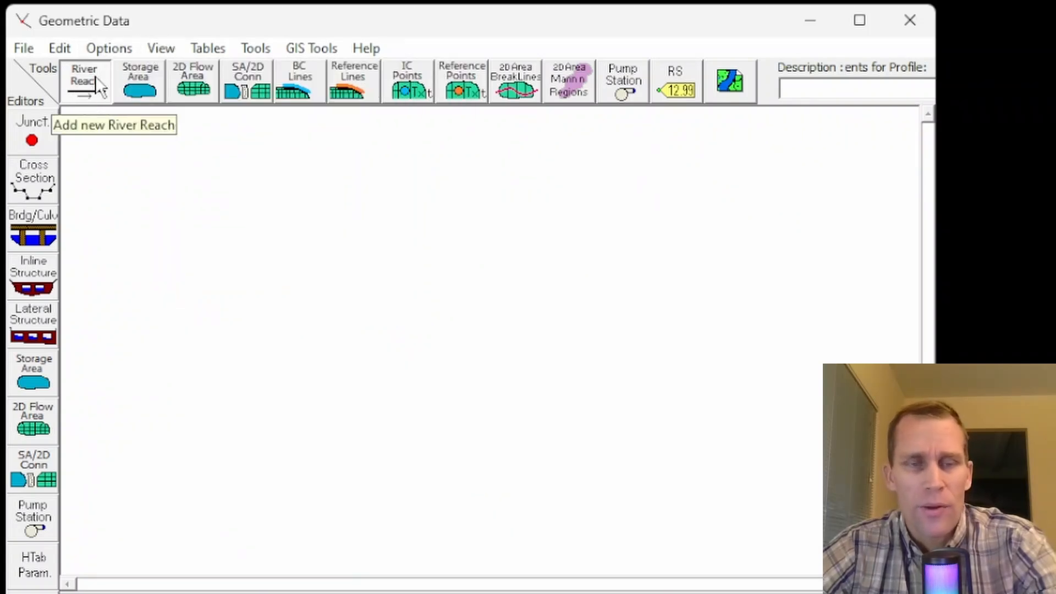
click(197, 150)
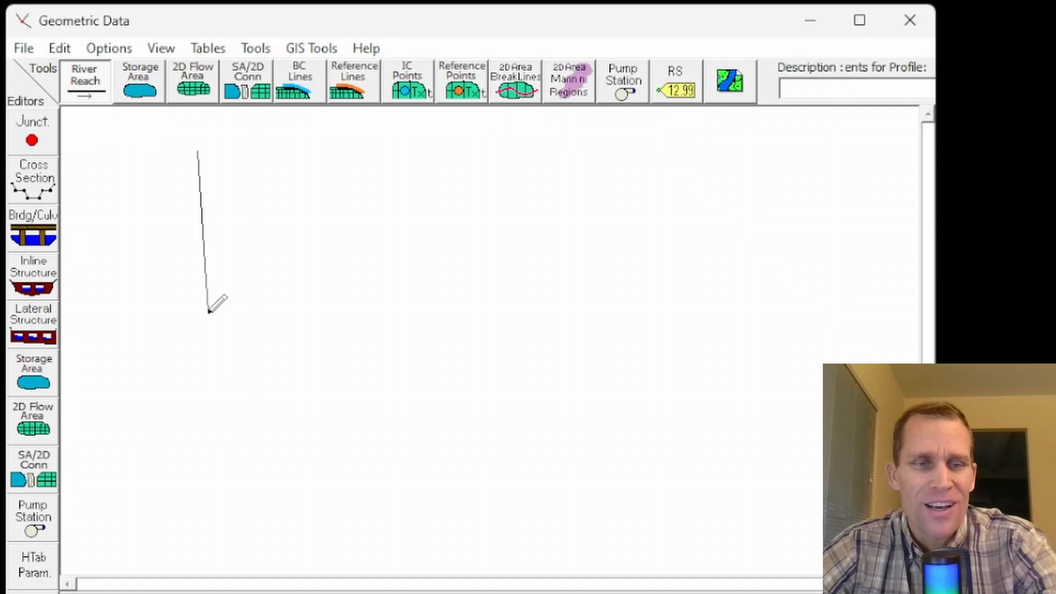
click(209, 311)
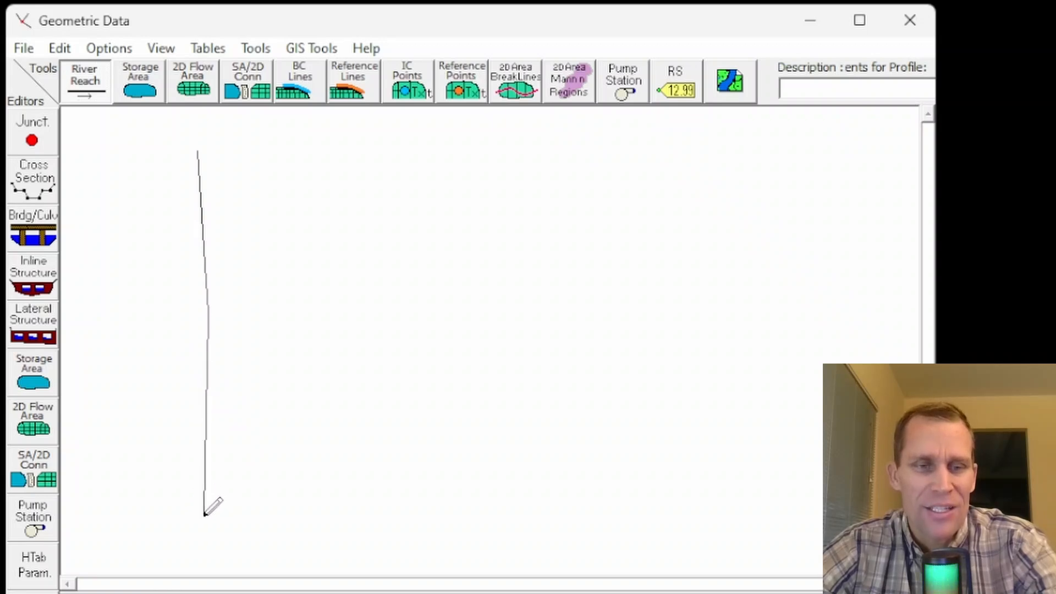
double_click(204, 515)
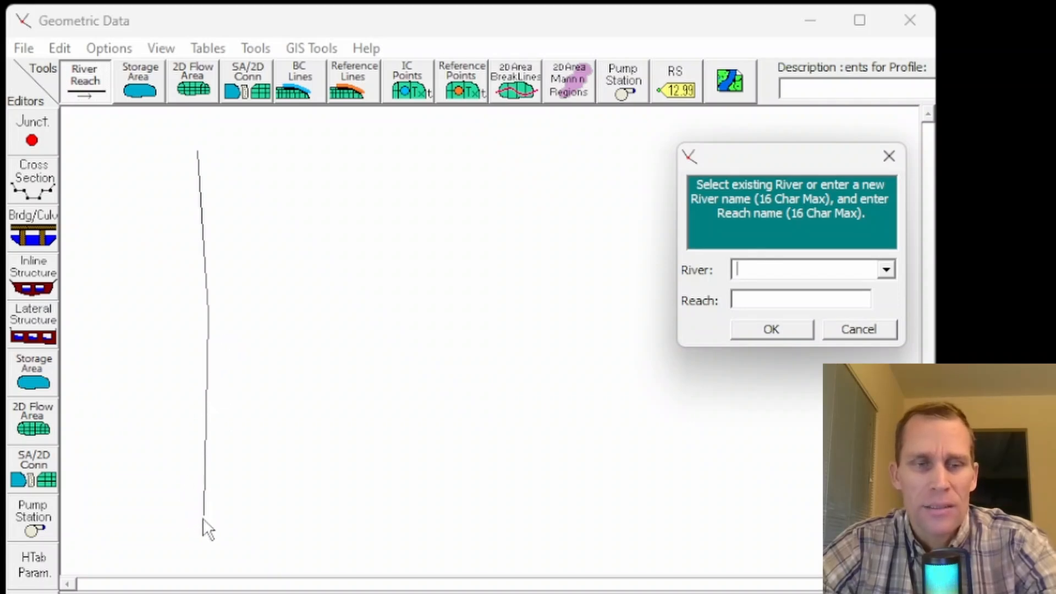
Step: Name the drawn river River A and its reach Reach 1
drag(770, 161, 332, 168)
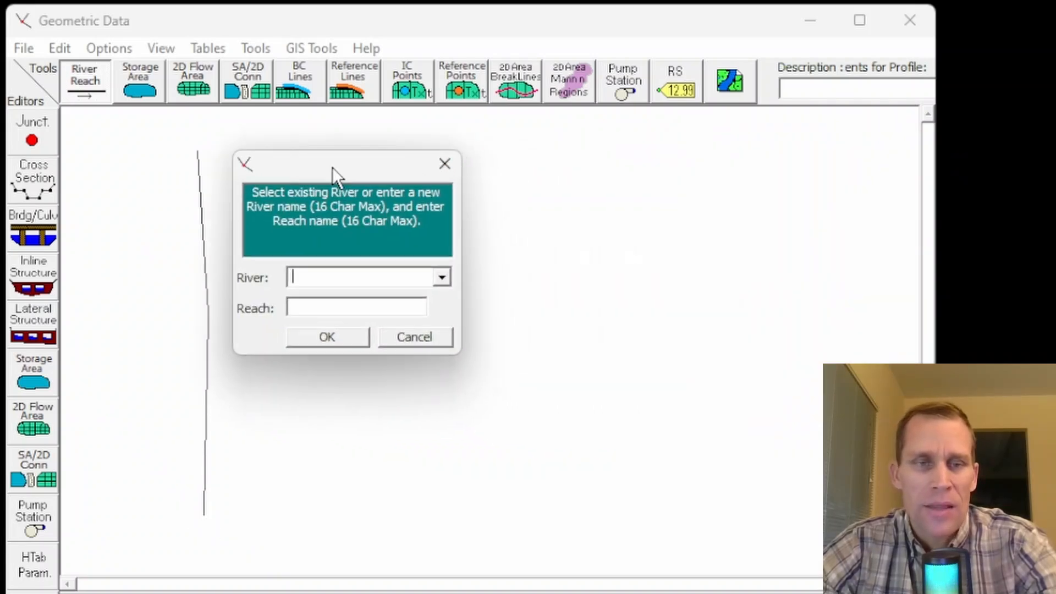
text(River A)
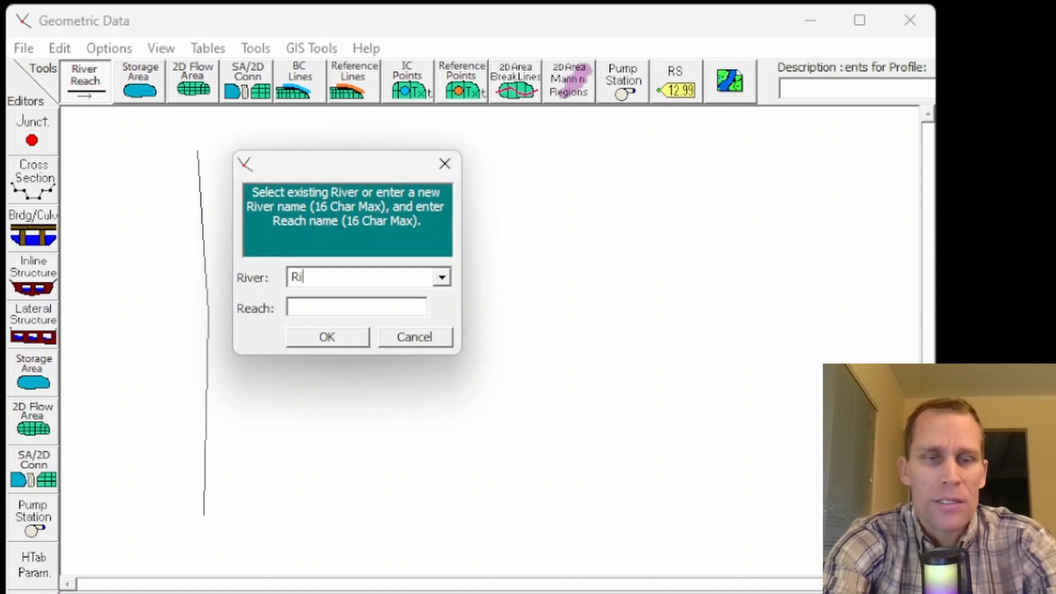
key(Tab)
text(Reach)
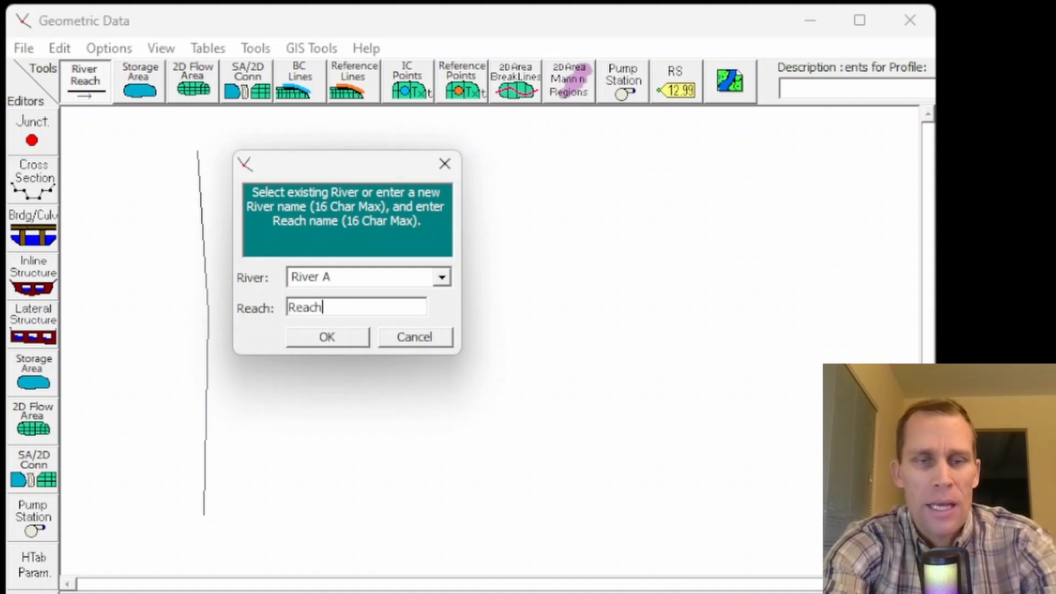
text( 1)
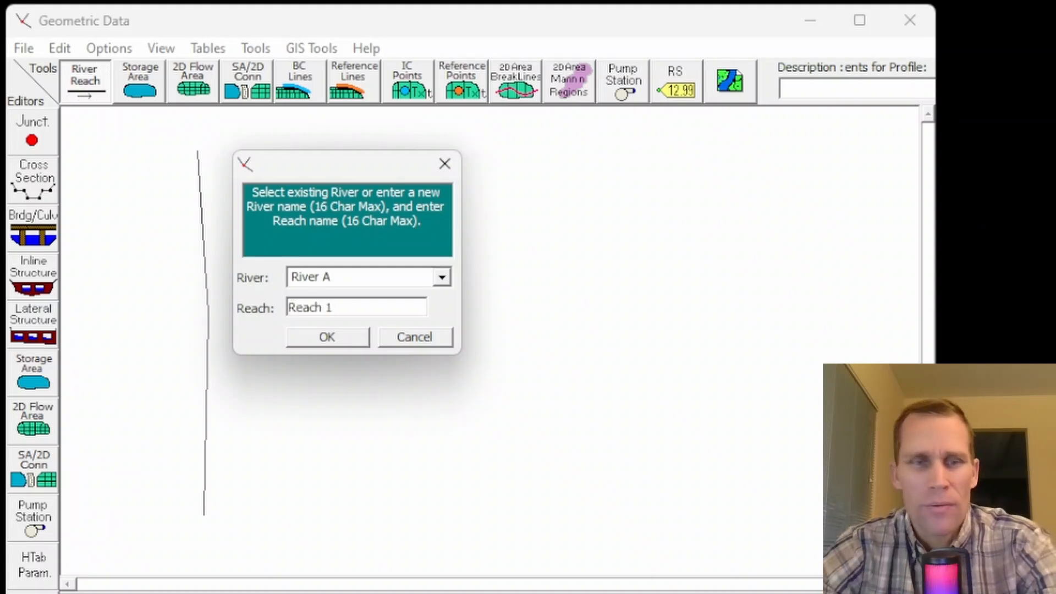
click(341, 335)
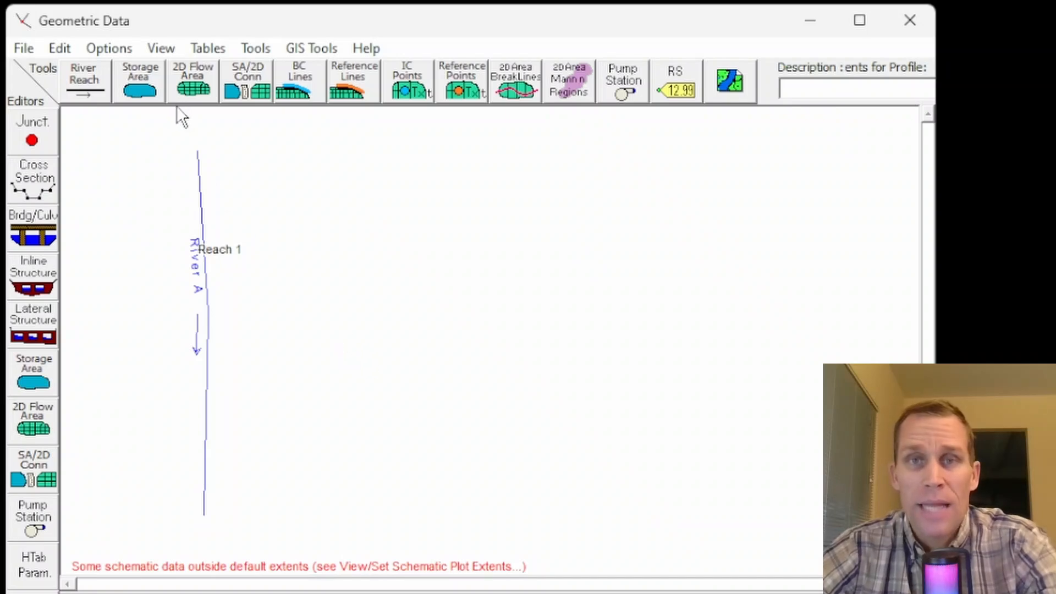
Step: Add a new cross section at river station 0 on Reach 1 of River A
click(31, 187)
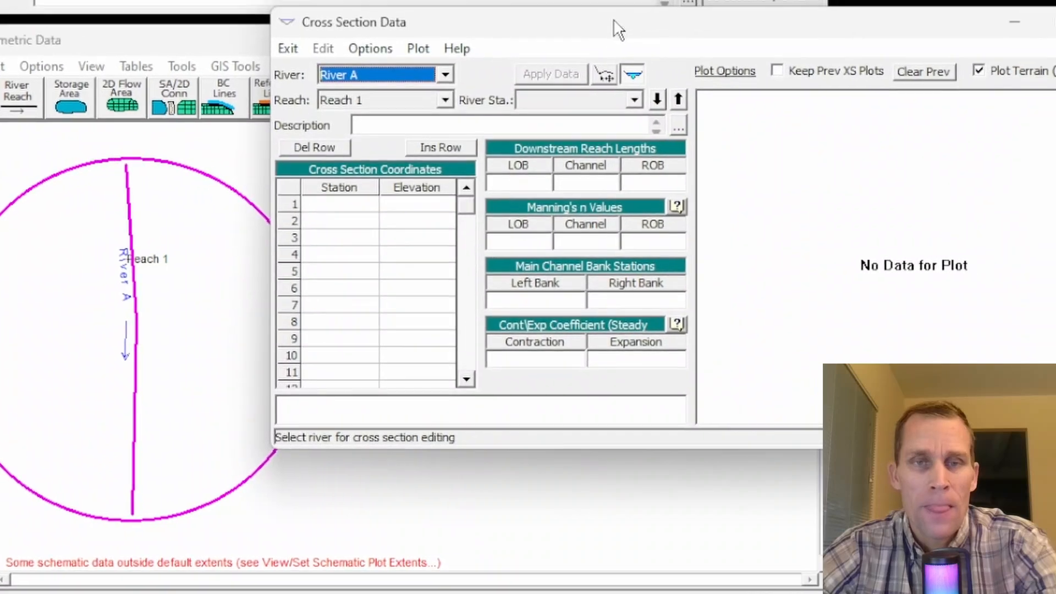
drag(602, 31, 547, 54)
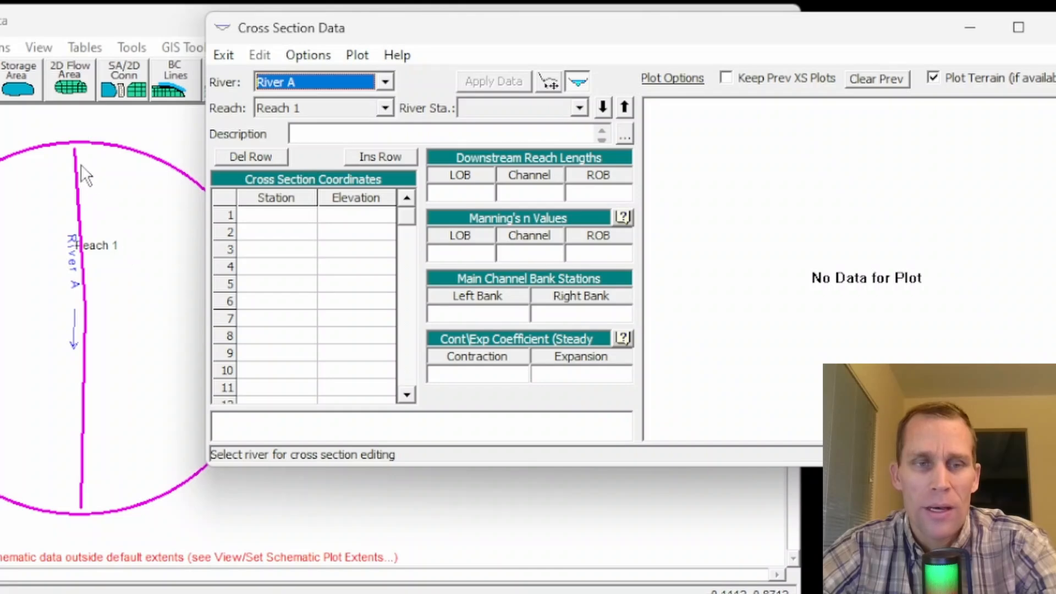
click(308, 54)
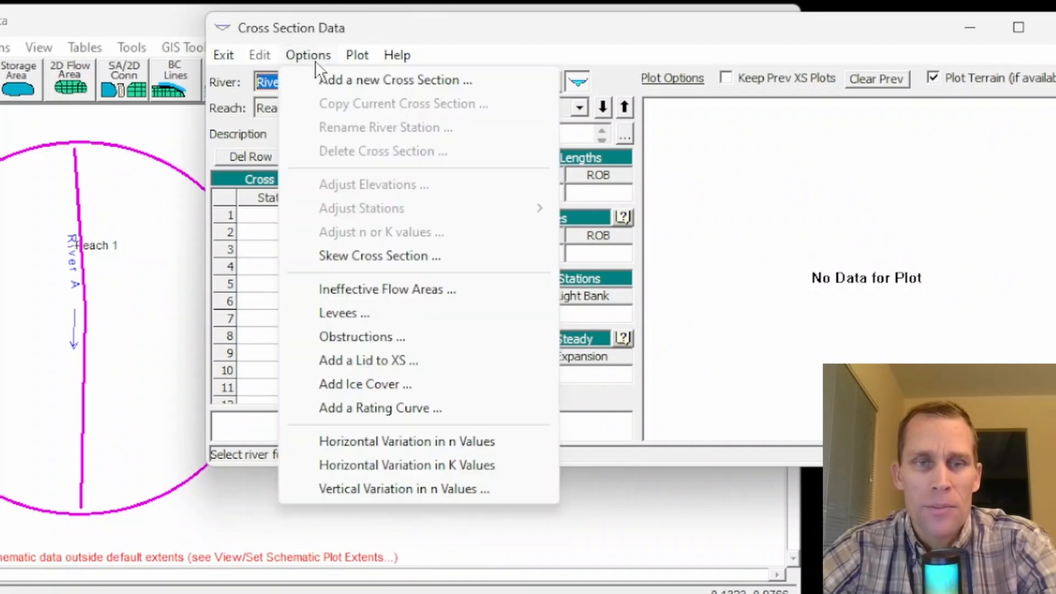
click(331, 83)
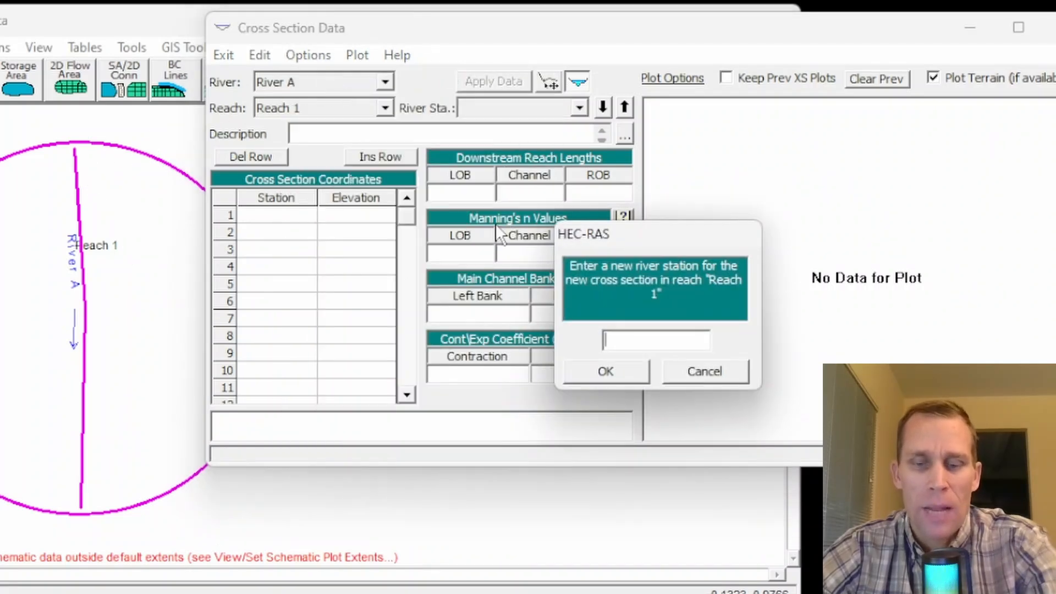
text(0)
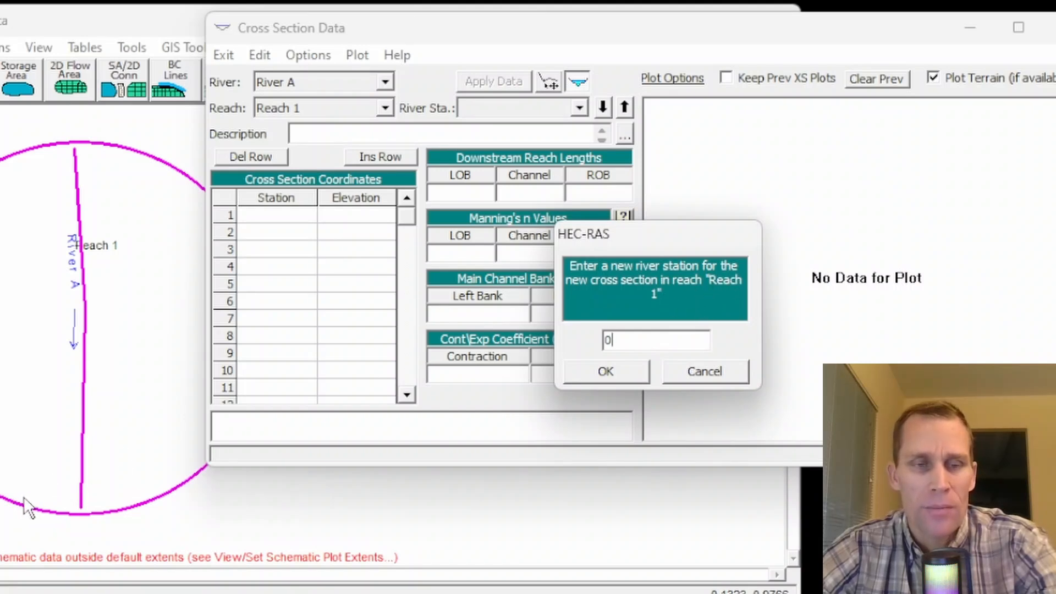
click(596, 370)
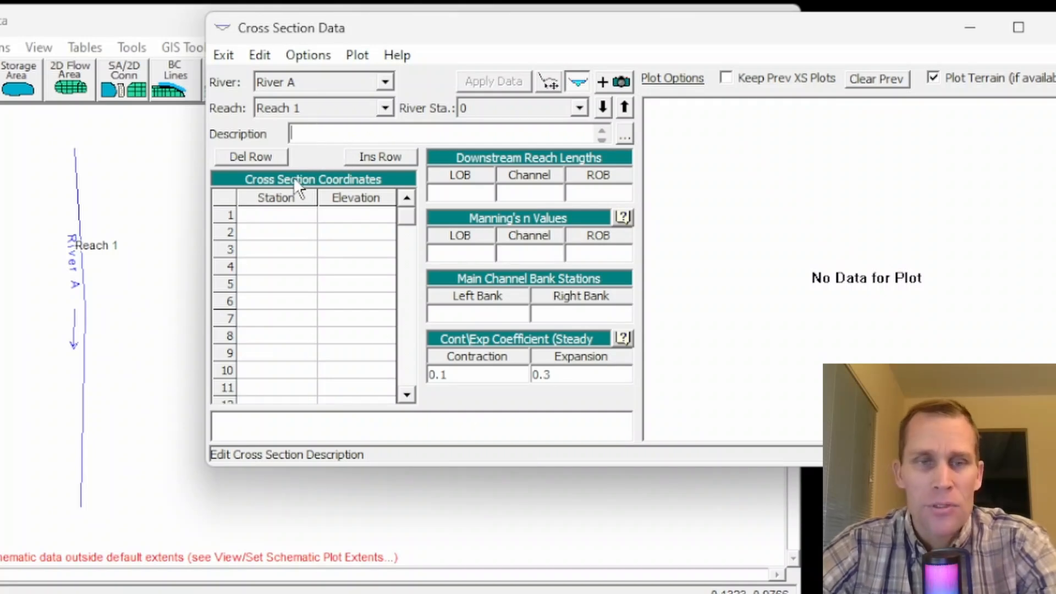
Step: Enter the first coordinate of the cross section with station 0 and elevation 90
click(270, 220)
text(0)
key(Tab)
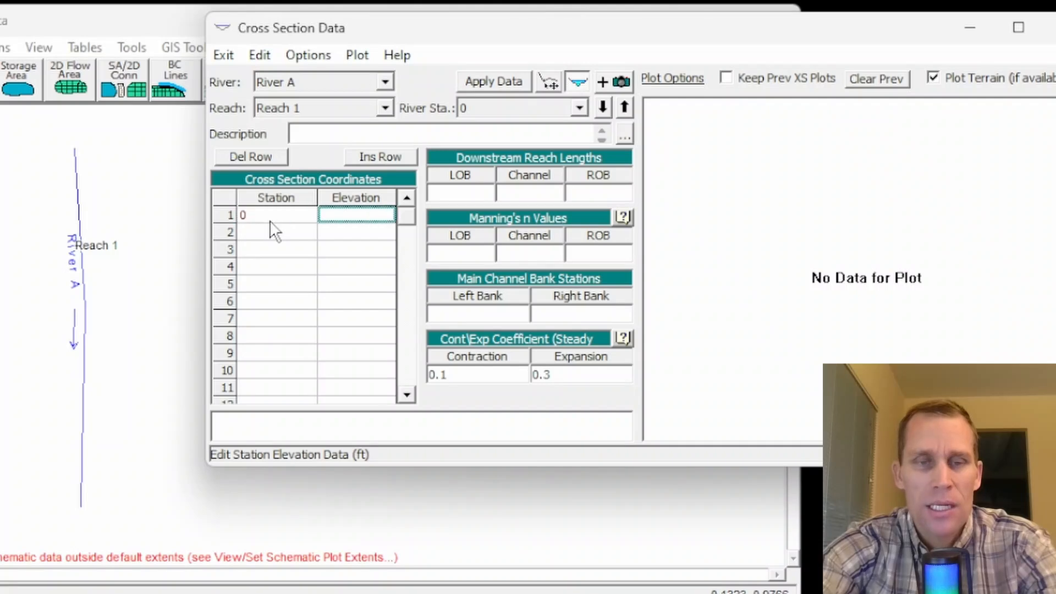
text(90)
key(Tab)
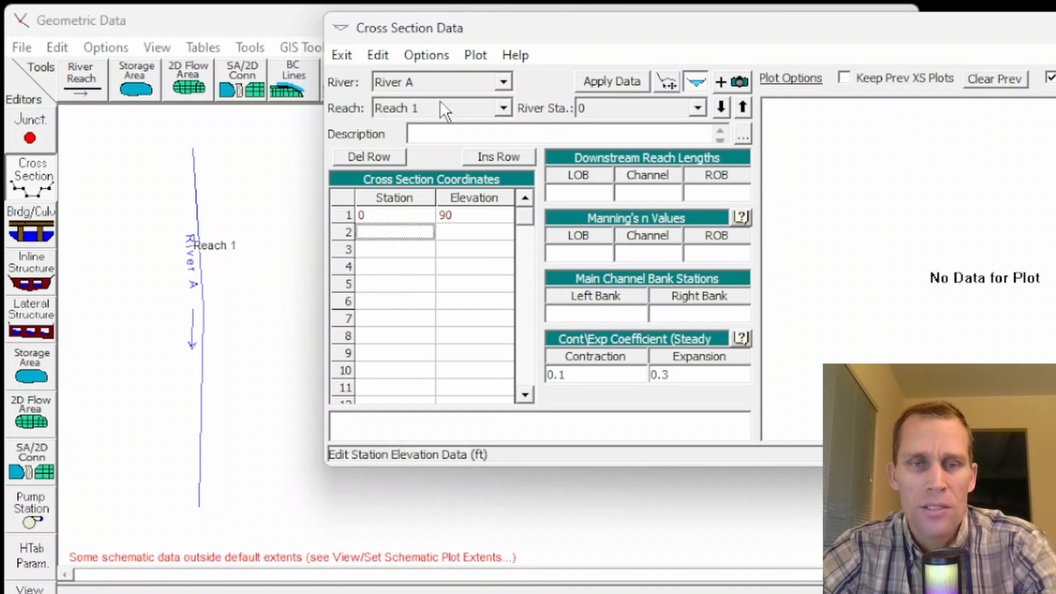
Step: Enter the remaining station/elevation points: 100/65, 300/65, 400/30, 600/30, 700/65, 900/65 and 1000/90
click(605, 109)
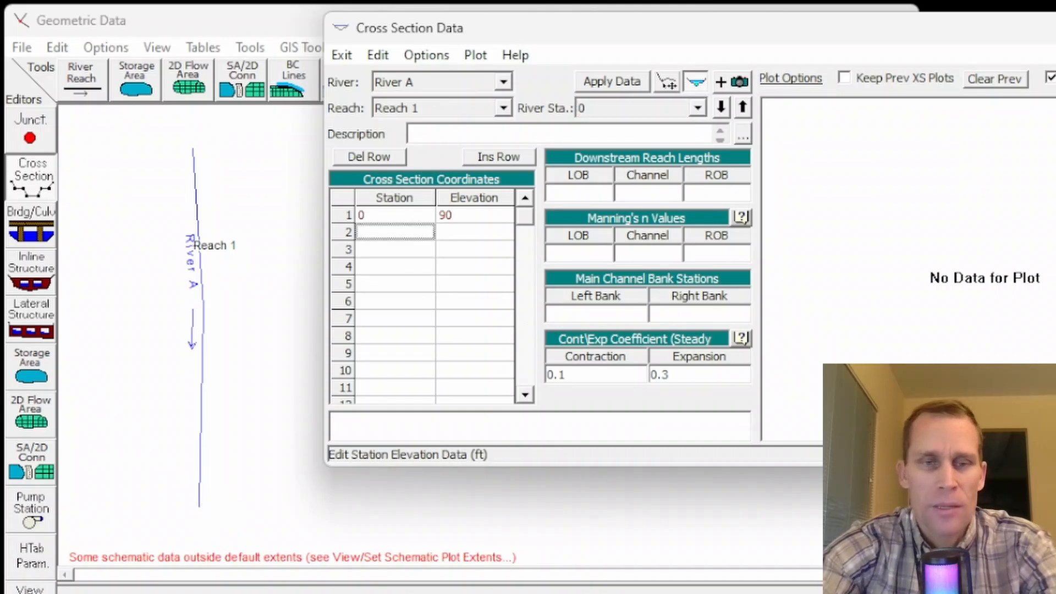
text(10)
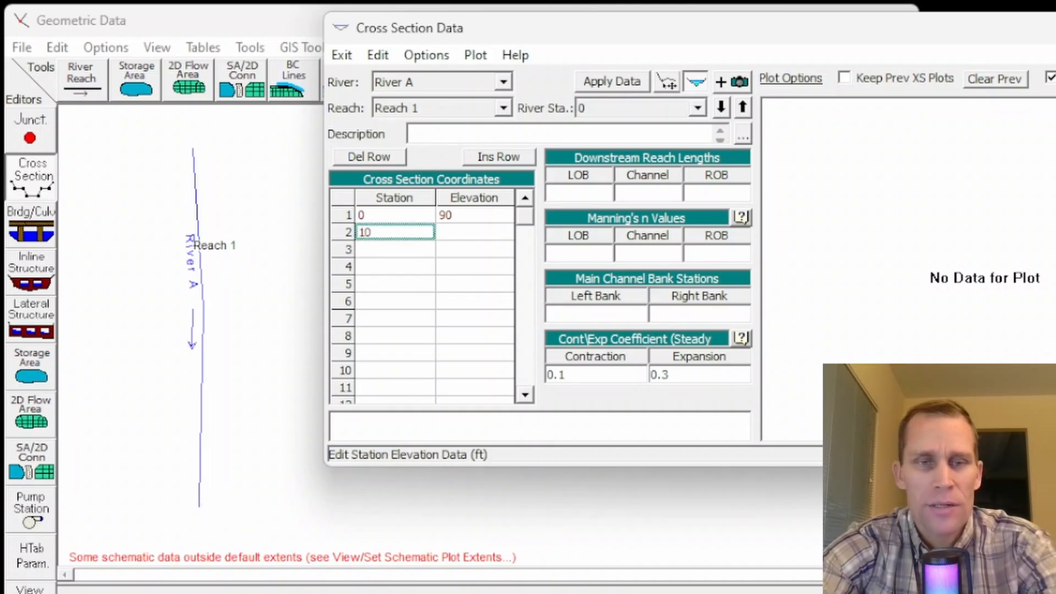
text(0)
key(Tab)
text(65)
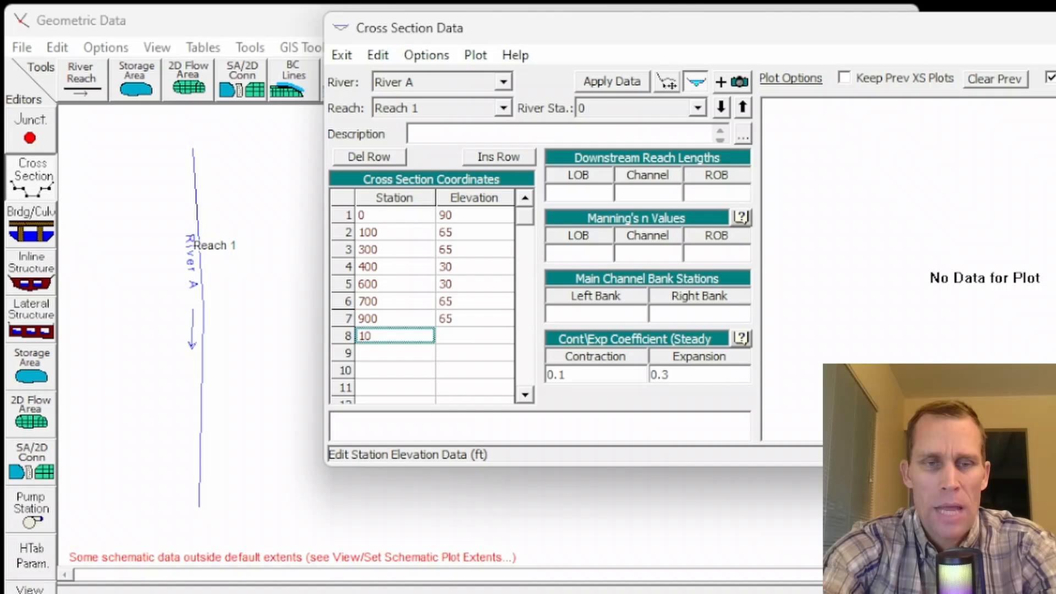
text(00)
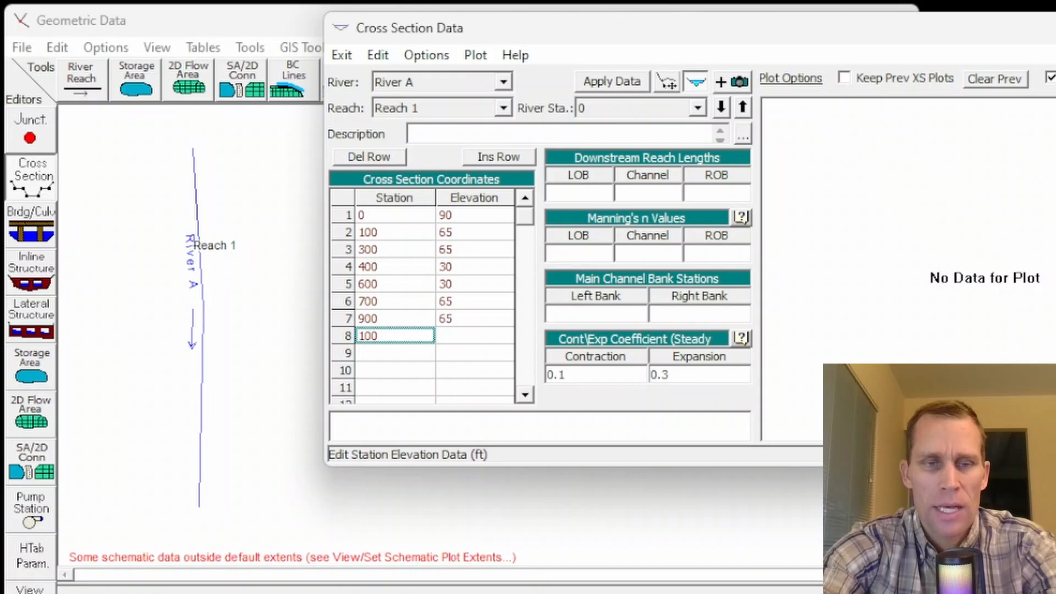
key(Tab)
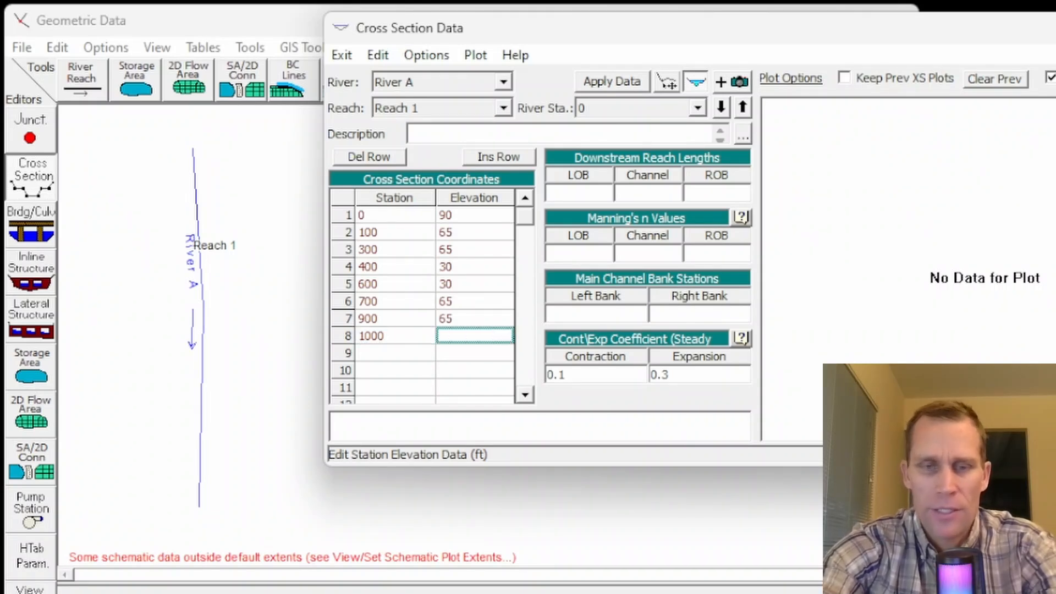
key(Tab)
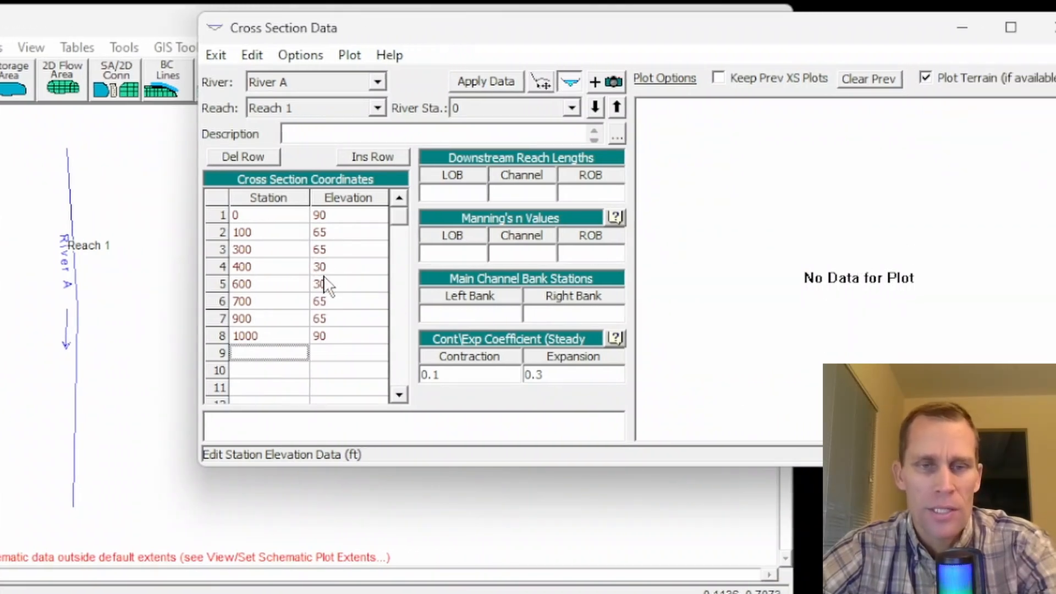
drag(320, 270, 332, 278)
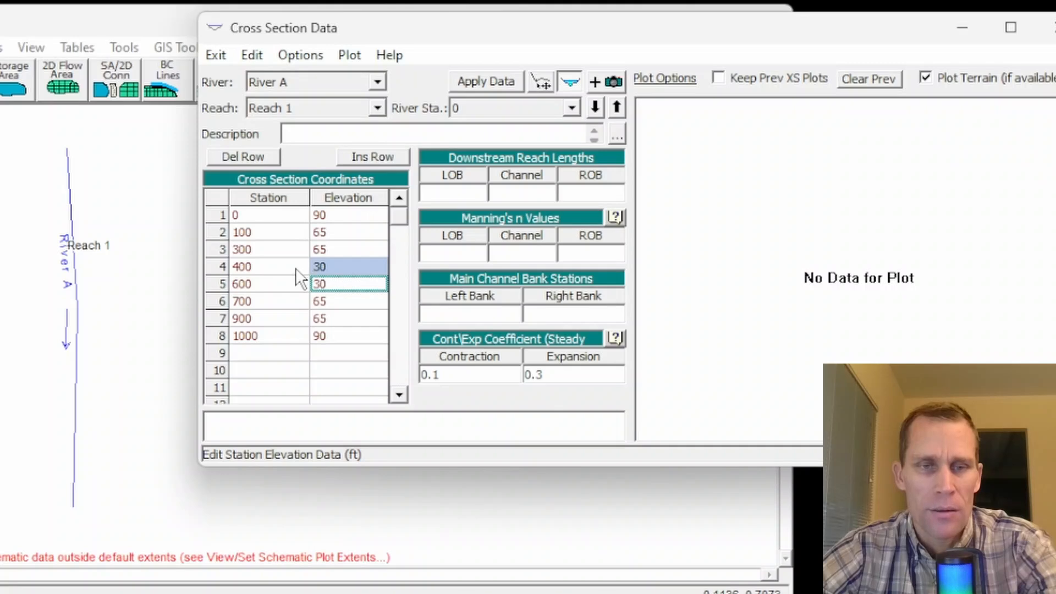
drag(257, 270, 253, 279)
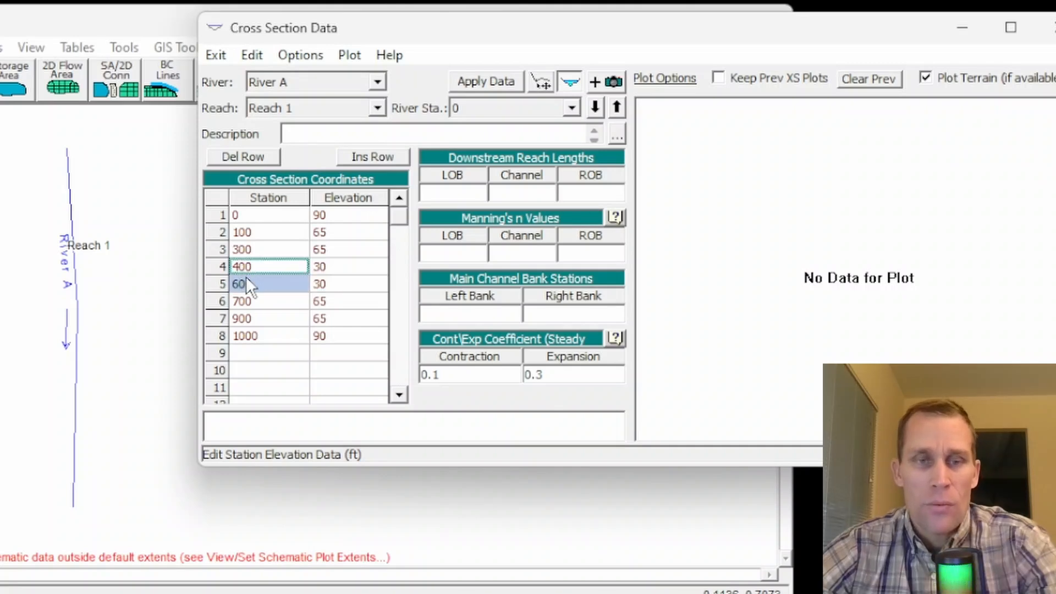
Step: Set the downstream reach lengths of river station 0 to 0 for the LOB, channel and ROB
click(471, 195)
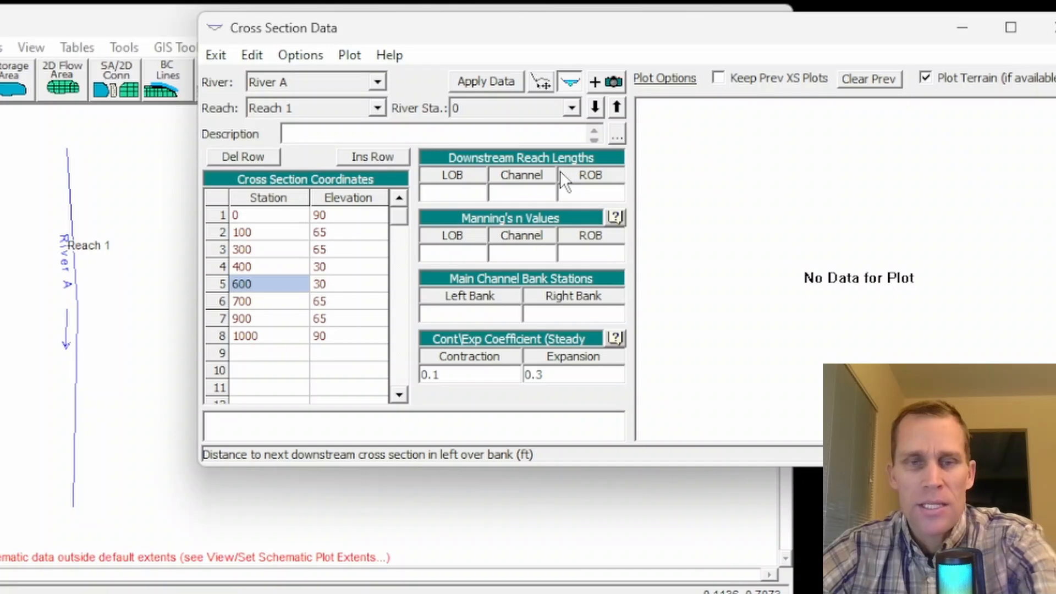
text(0)
click(519, 191)
text(0)
click(578, 193)
text(0)
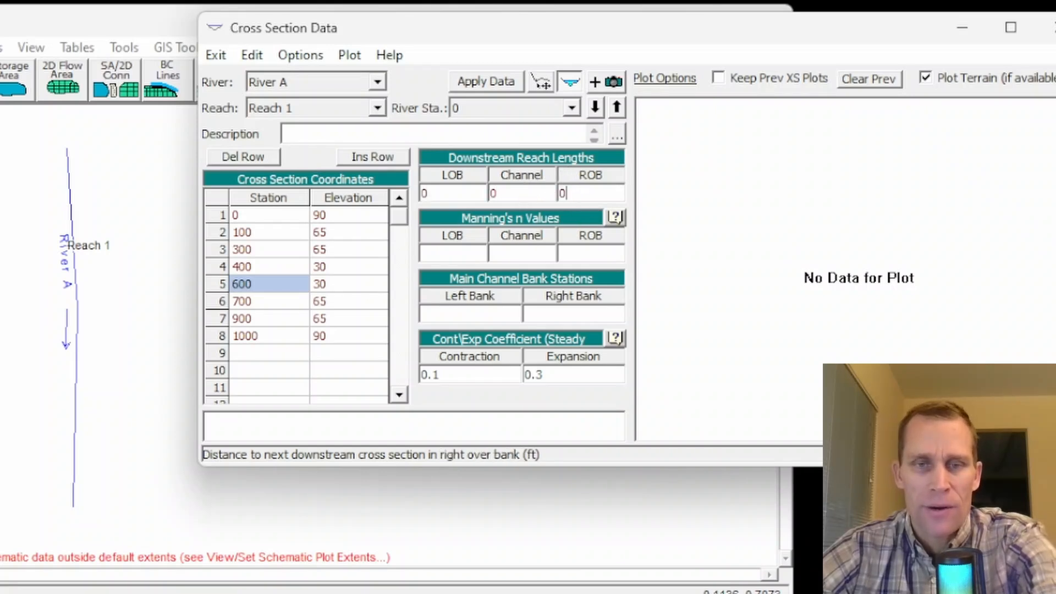
Step: Set the Manning's n values to 0.05 for the LOB, 0.03 for the channel and 0.05 for the ROB
click(450, 256)
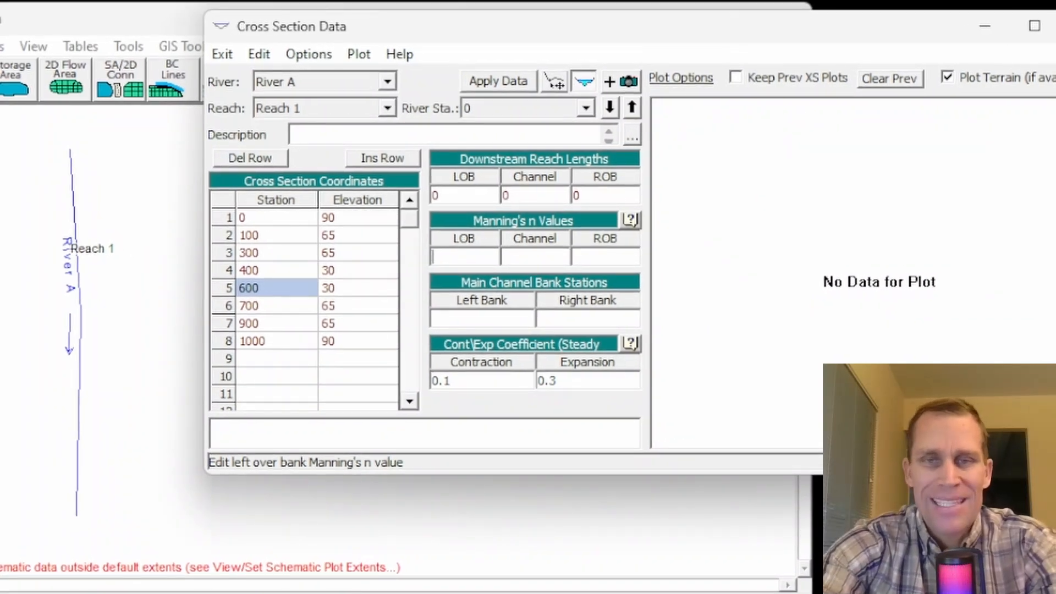
text(0.05)
key(Tab)
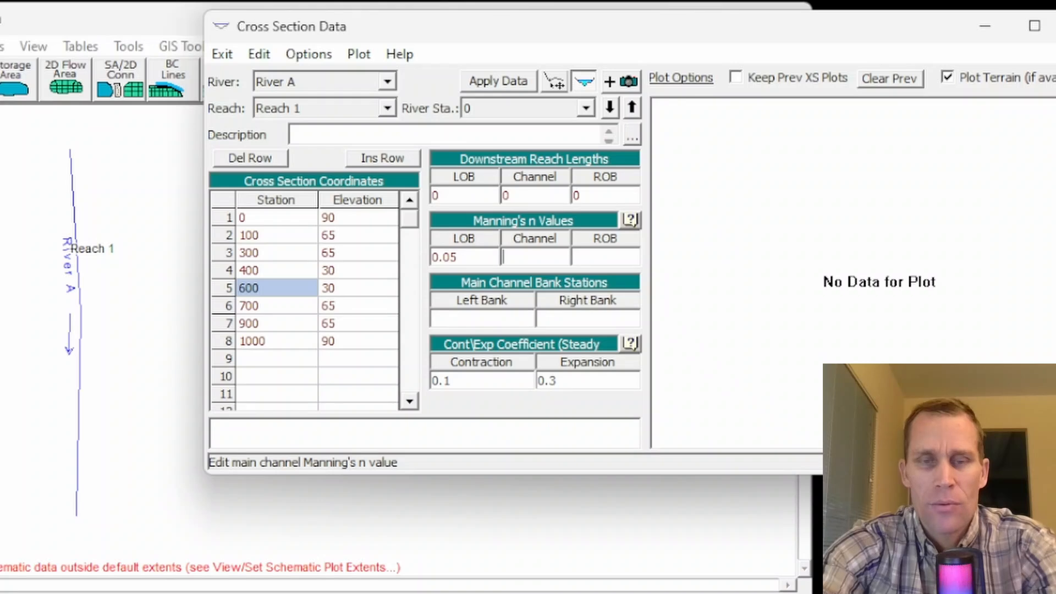
text(0.03)
key(Tab)
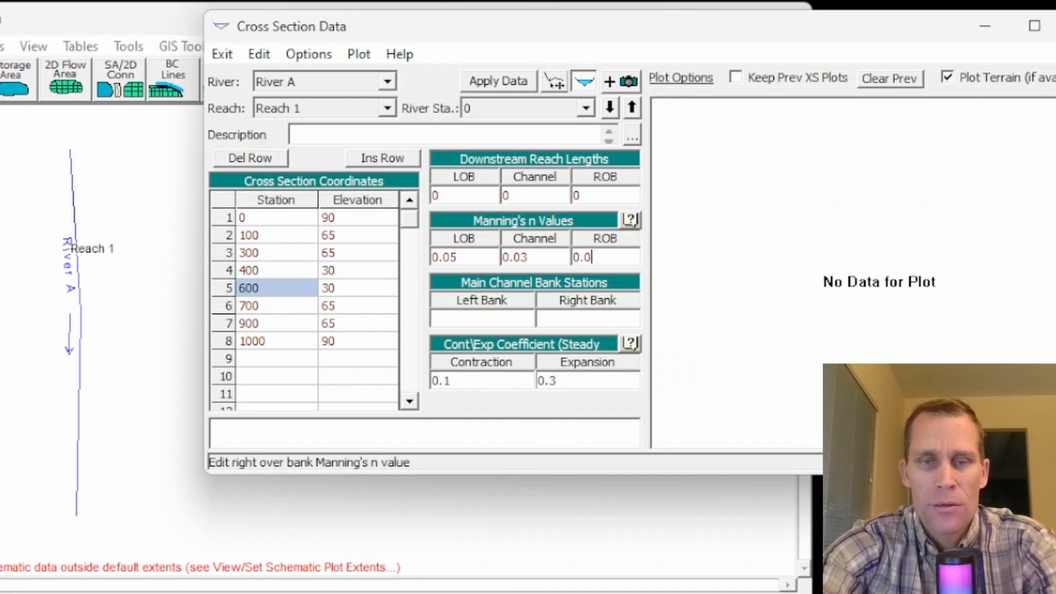
text(0.05)
click(548, 263)
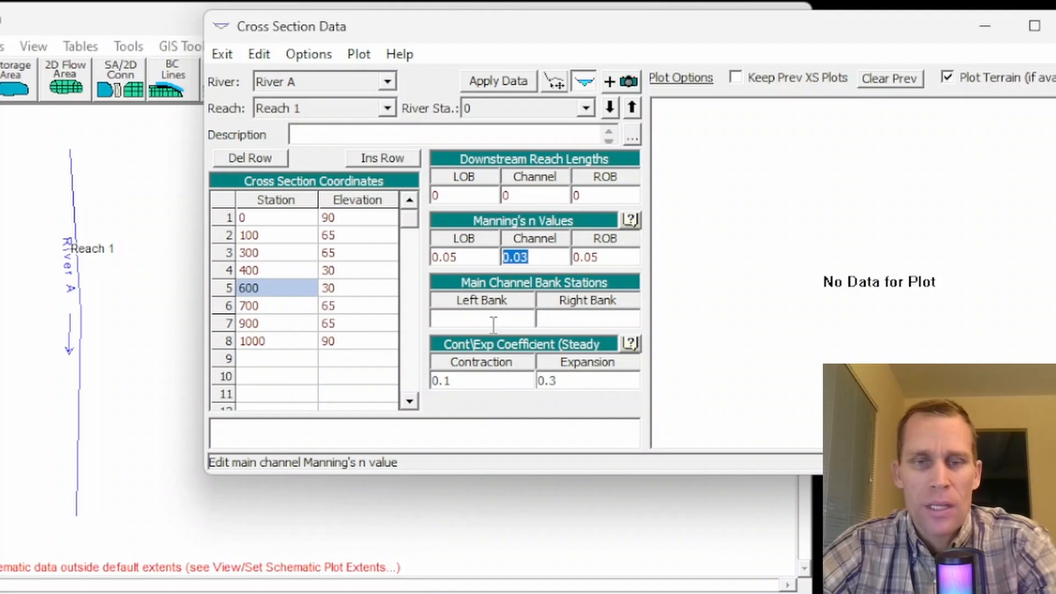
Step: Set the main channel bank stations to 300 left and 700 right, and apply the cross section data
click(493, 319)
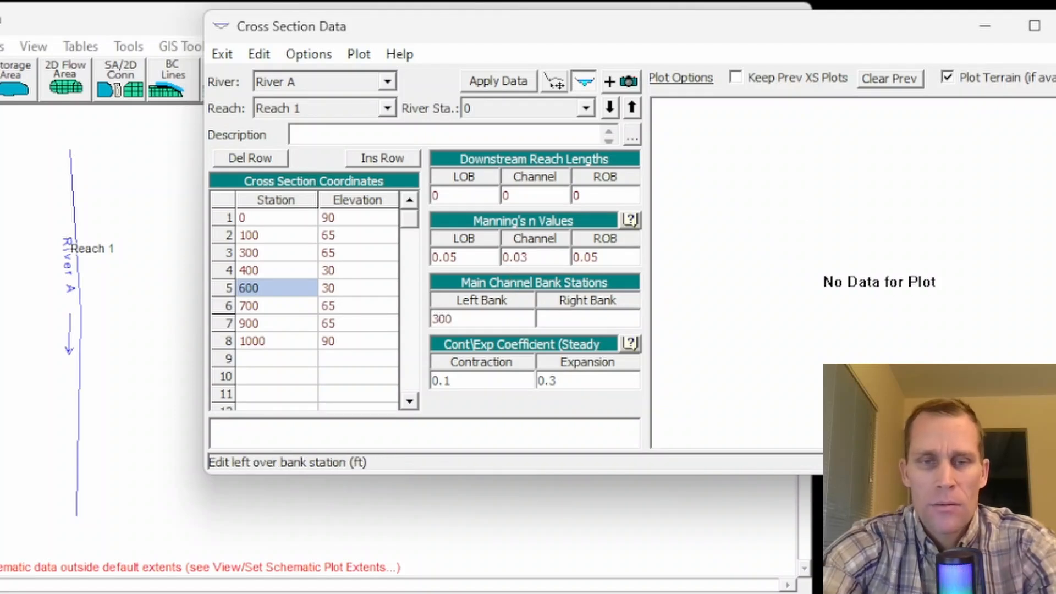
key(Tab)
text(700)
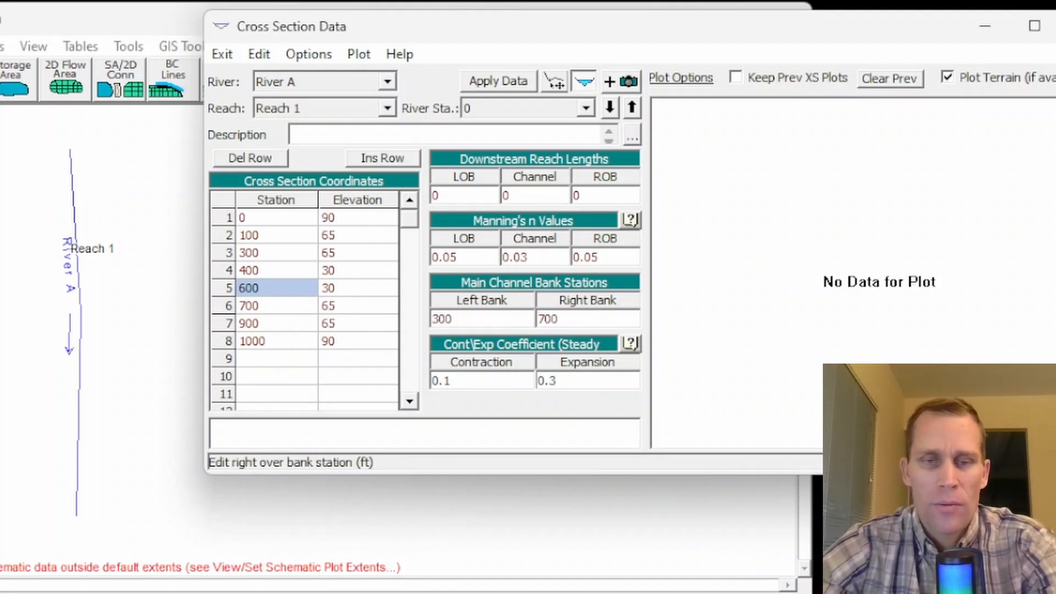
key(Tab)
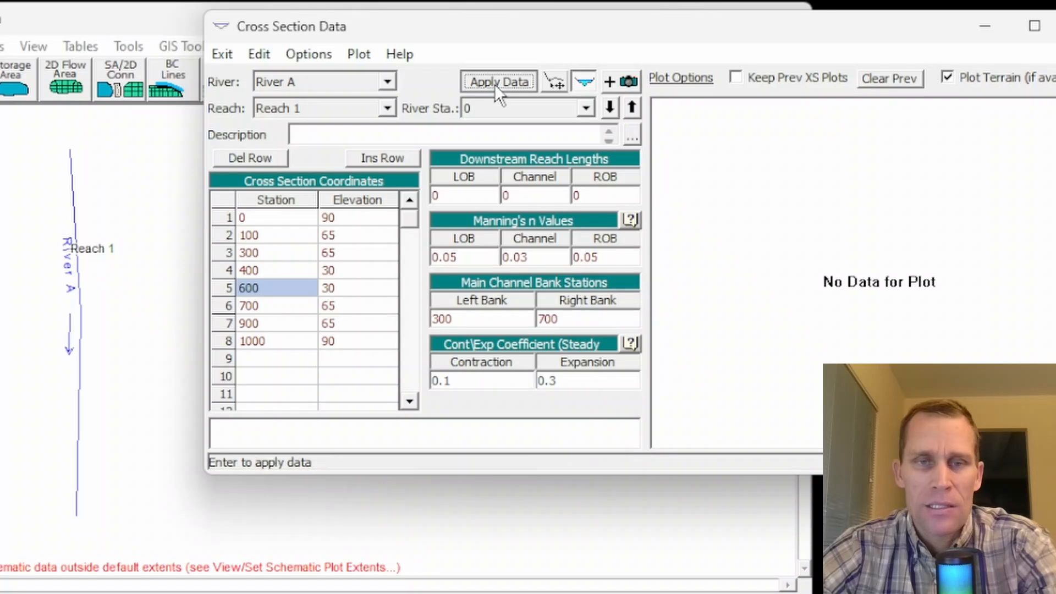
click(493, 84)
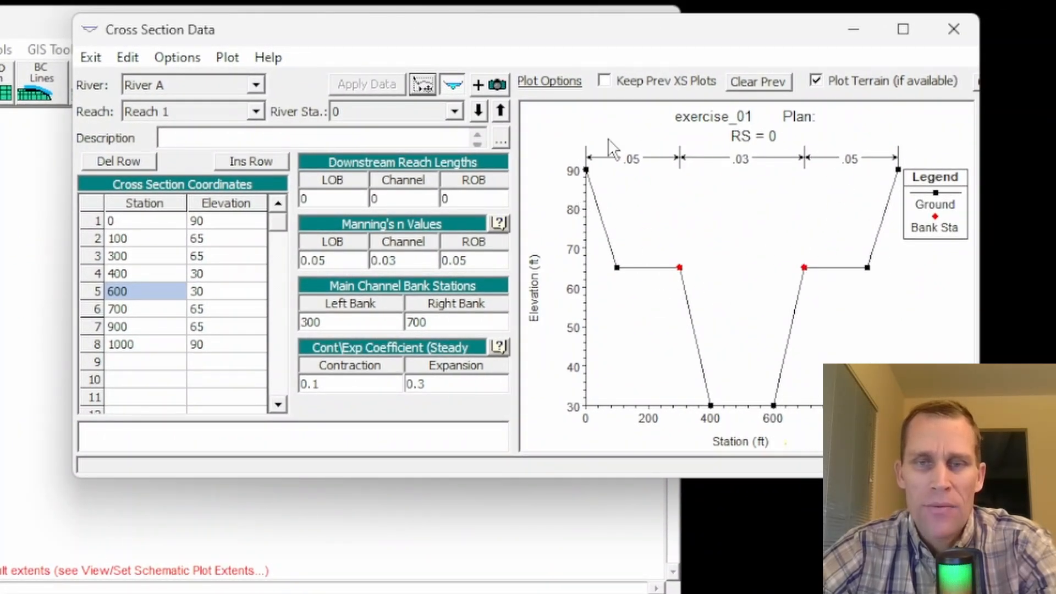
Step: Hide the cross section plot and show it again
click(453, 88)
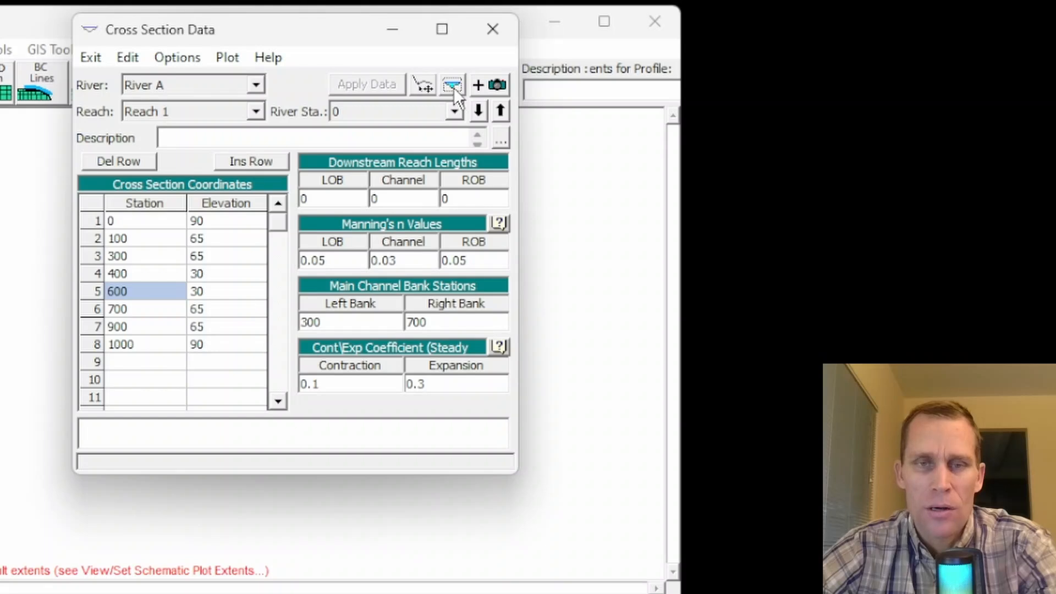
click(453, 87)
click(452, 86)
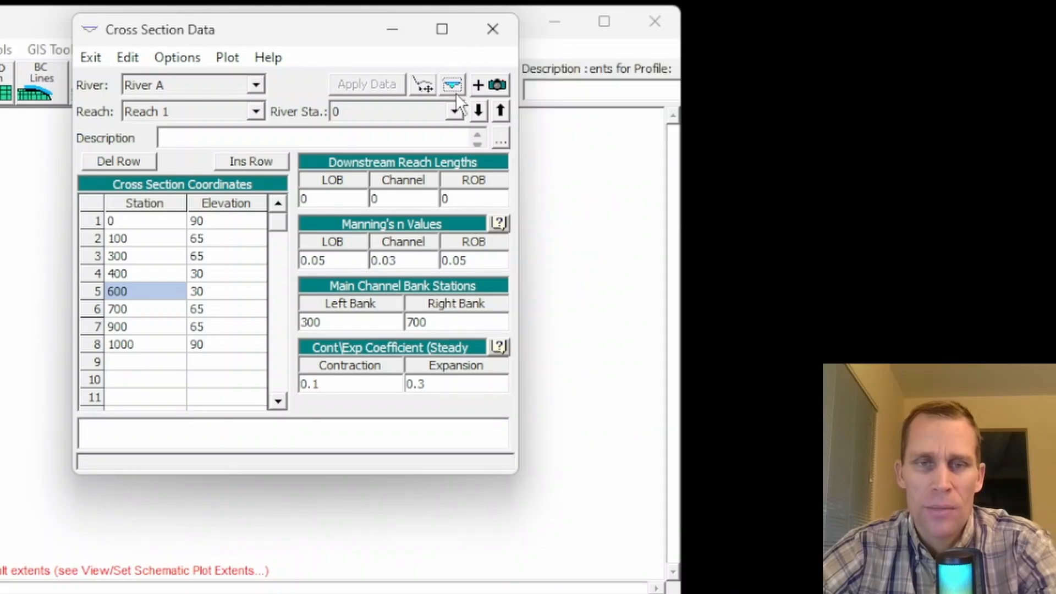
click(453, 88)
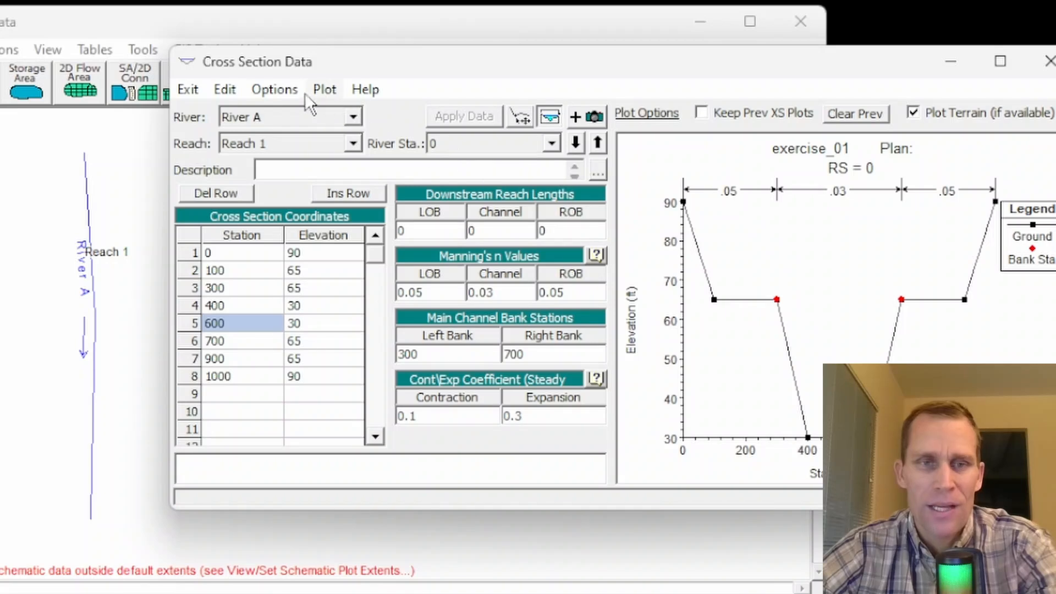
Step: Copy the current cross section to river station 1000 on Reach 1 of River A
click(281, 88)
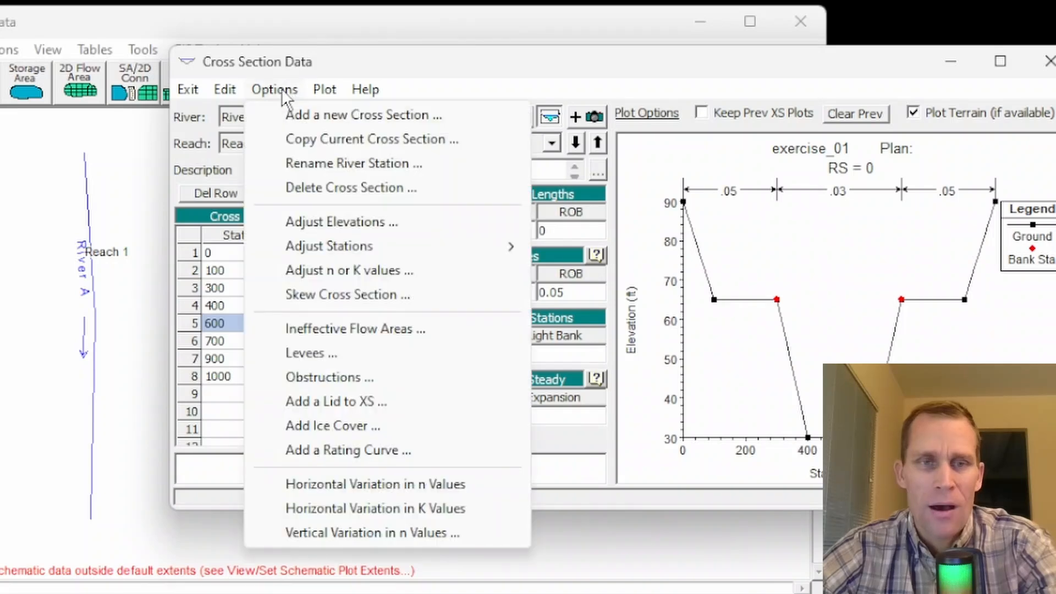
click(349, 137)
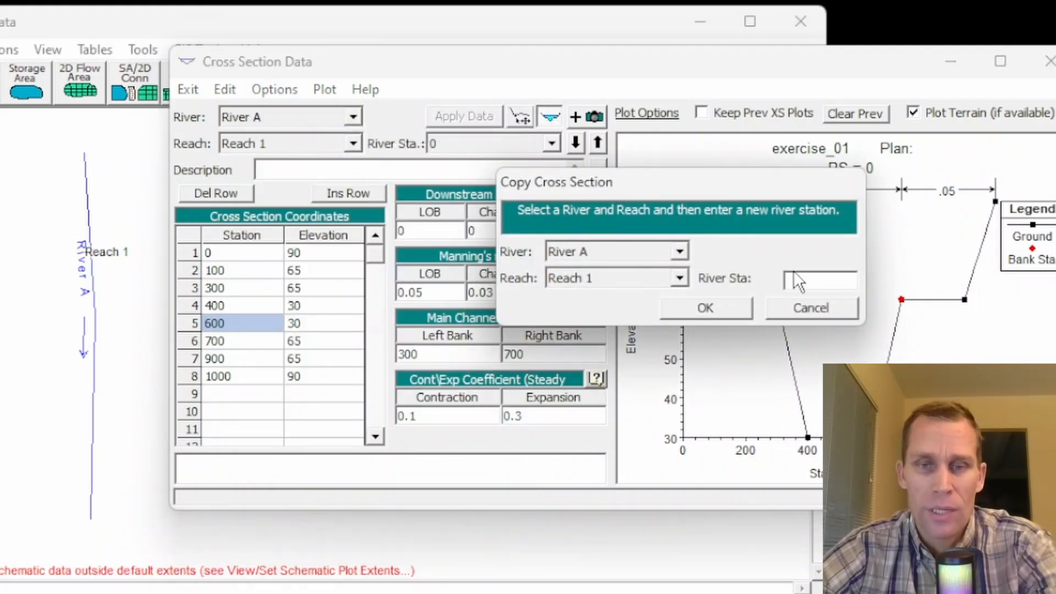
text(1000)
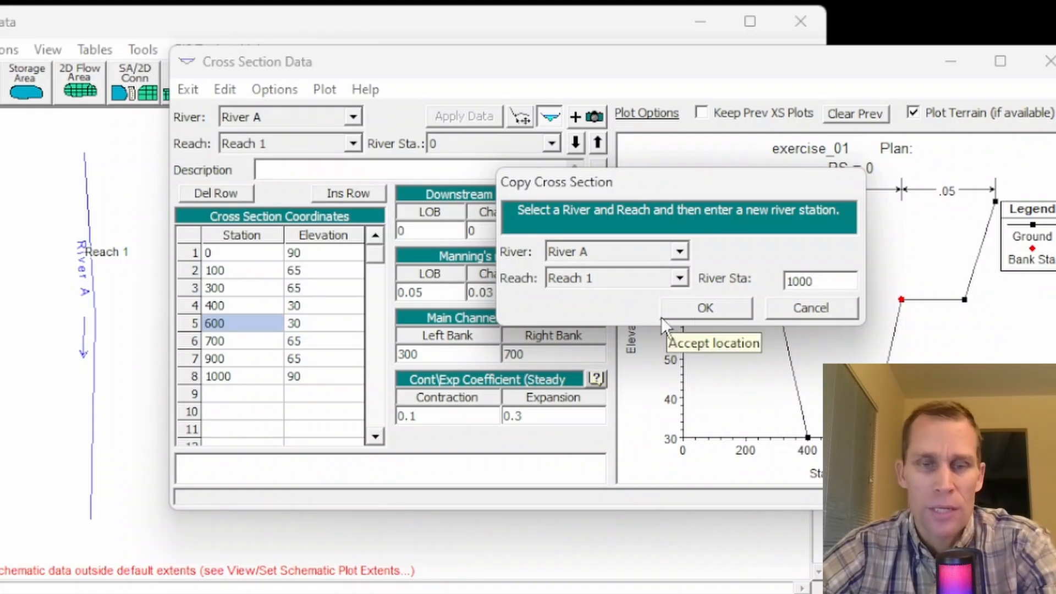
click(696, 303)
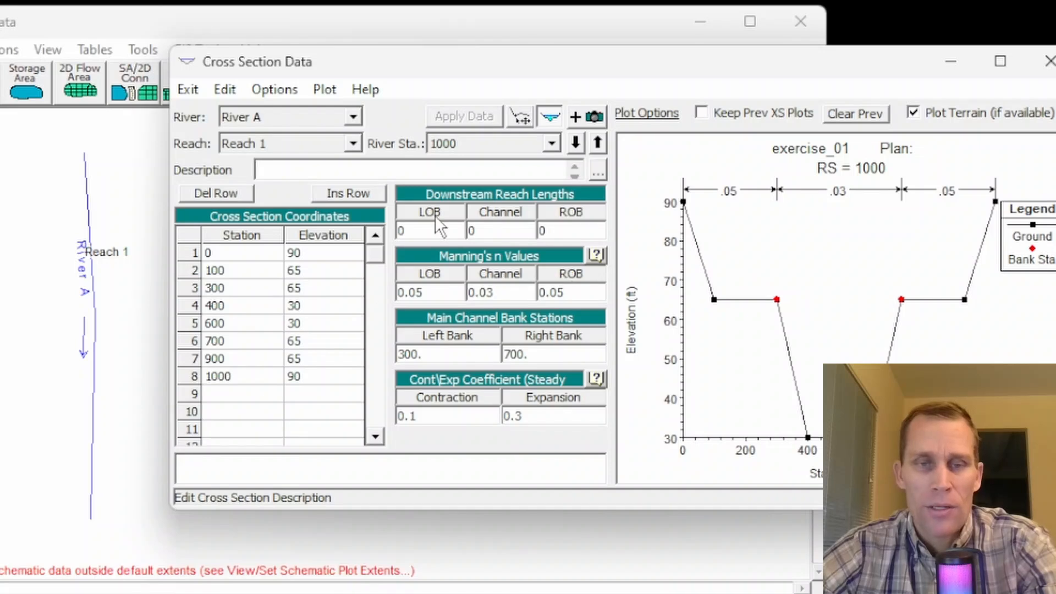
Step: Set the downstream reach lengths of the river station 1000 cross section to 1000 for the LOB, channel and ROB
click(435, 229)
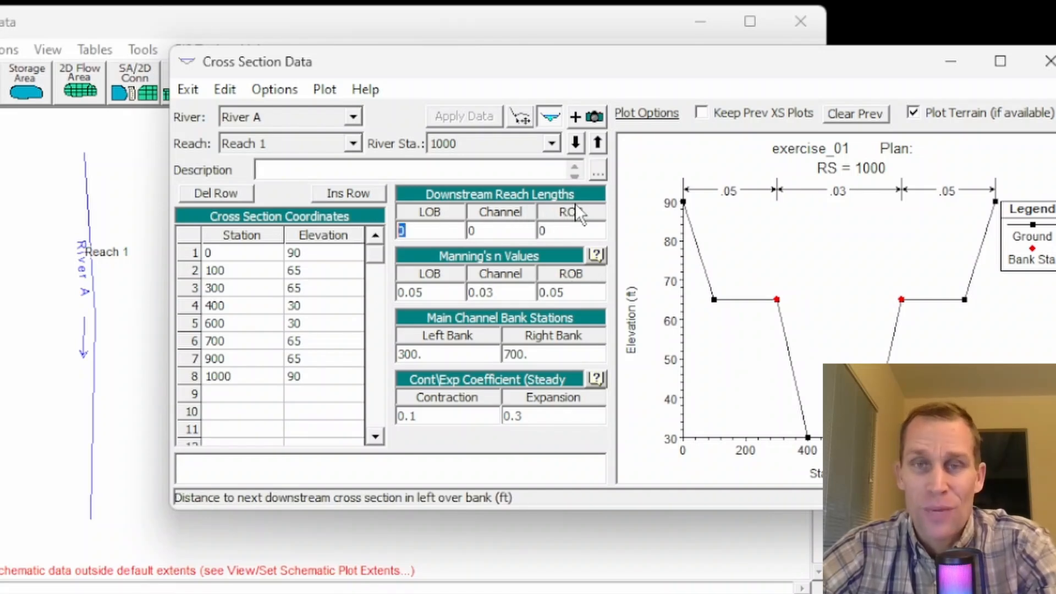
text(1000)
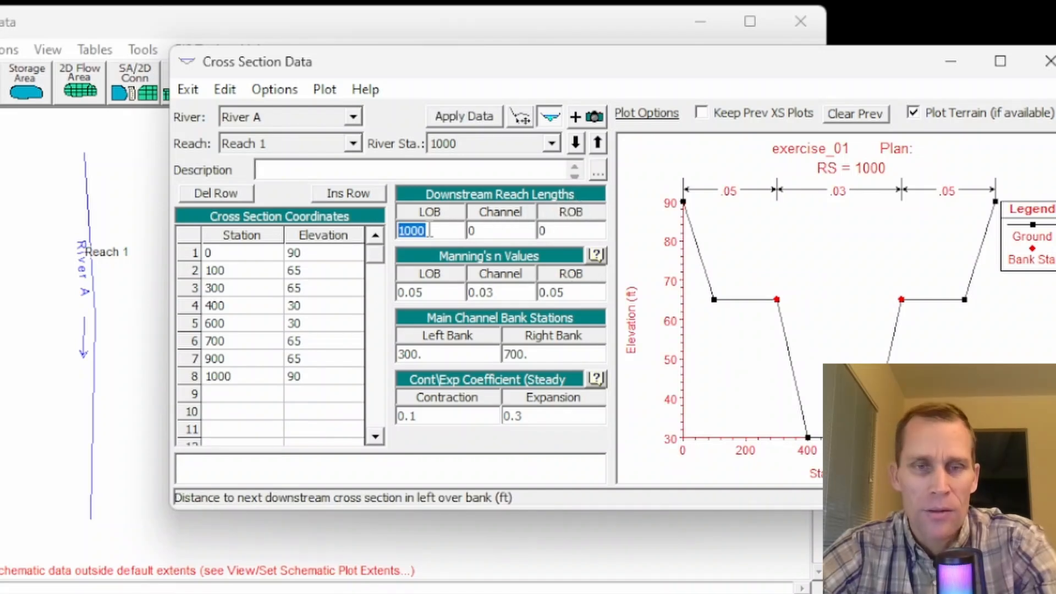
click(465, 231)
text(1000)
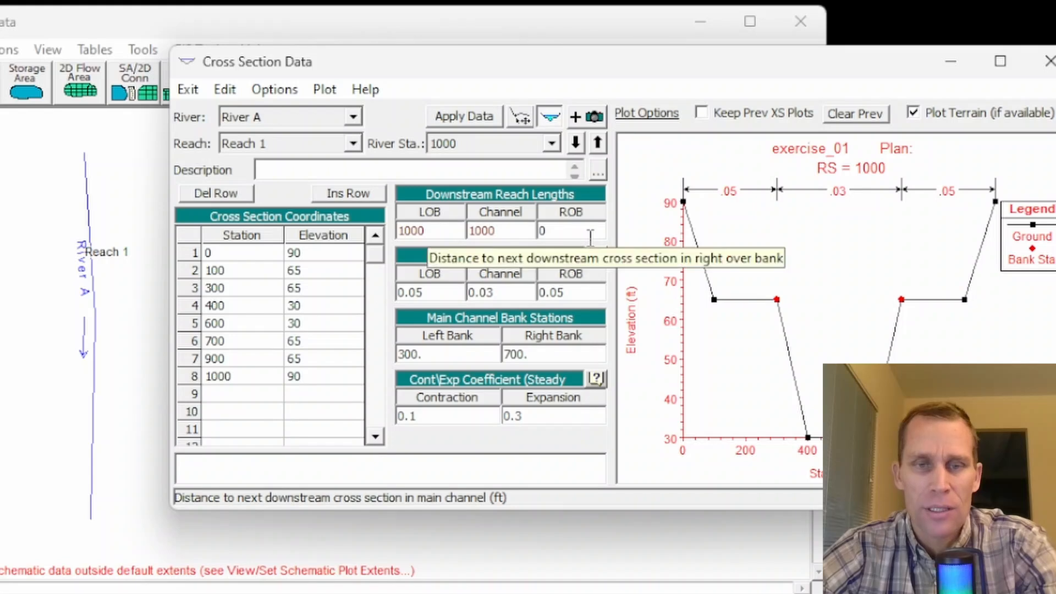
click(584, 231)
text(1000)
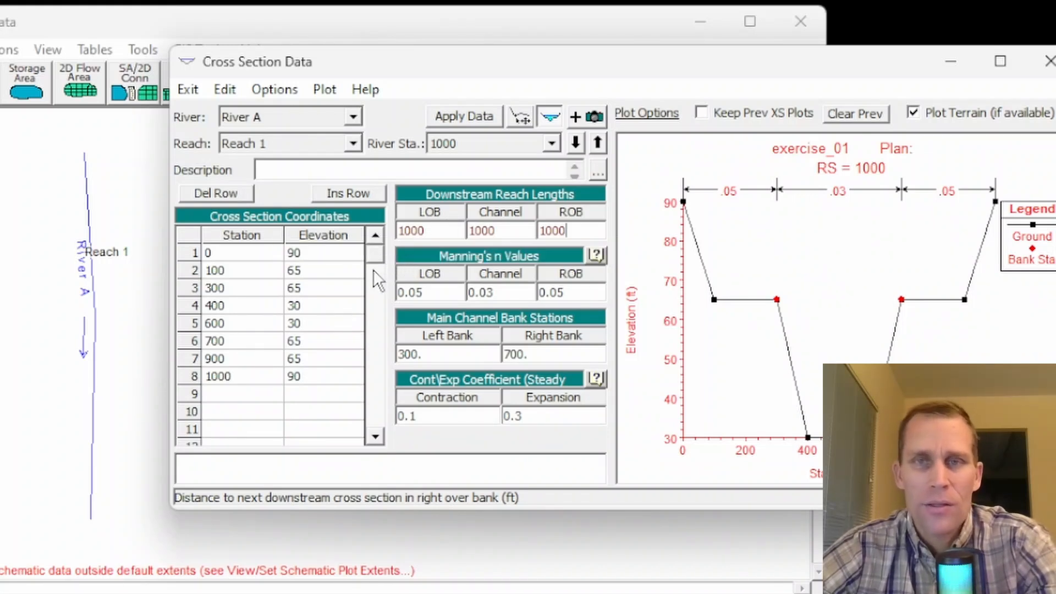
Step: Raise all eight elevations of the river station 1000 cross section by 2 ft using Adjust Elevations
drag(311, 248, 304, 376)
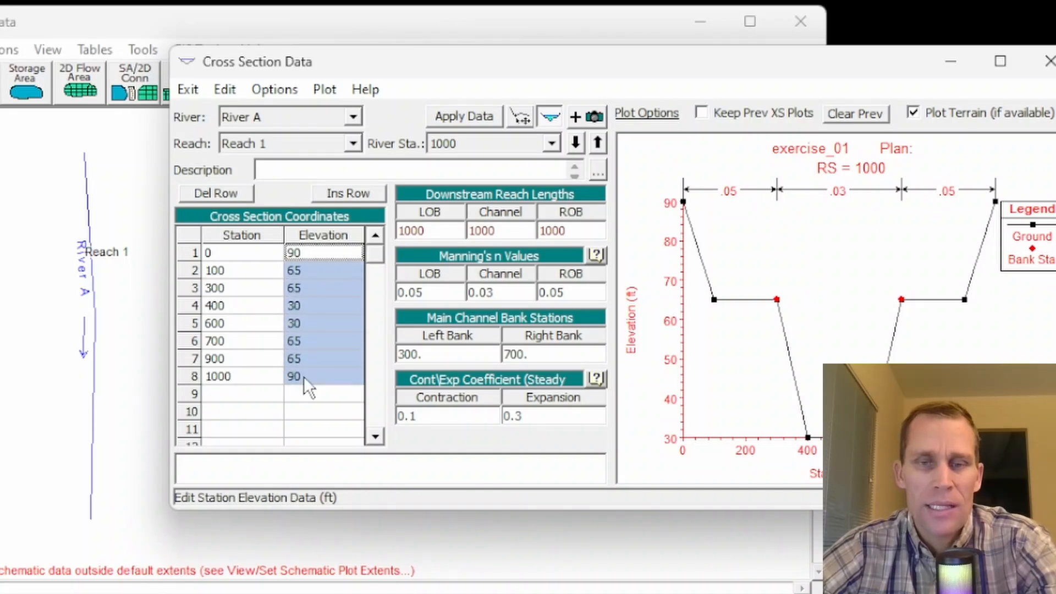
click(275, 89)
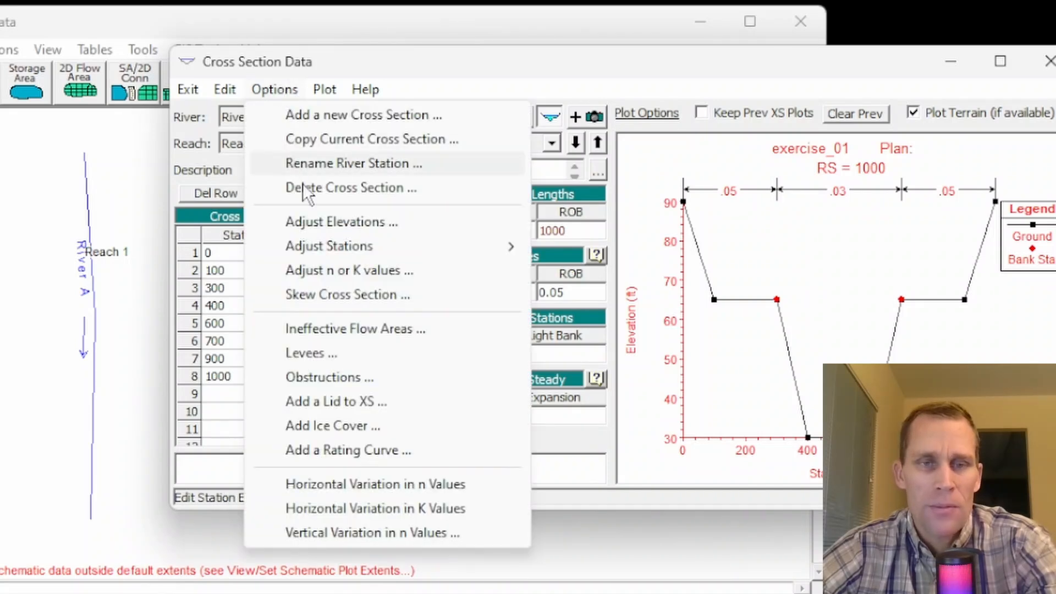
click(355, 222)
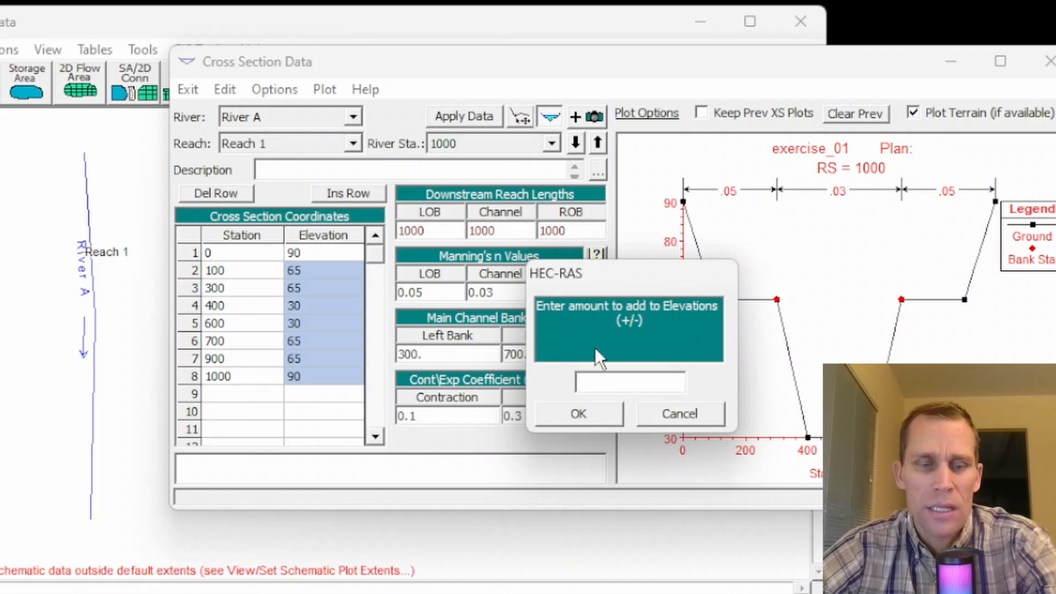
click(619, 381)
text(2)
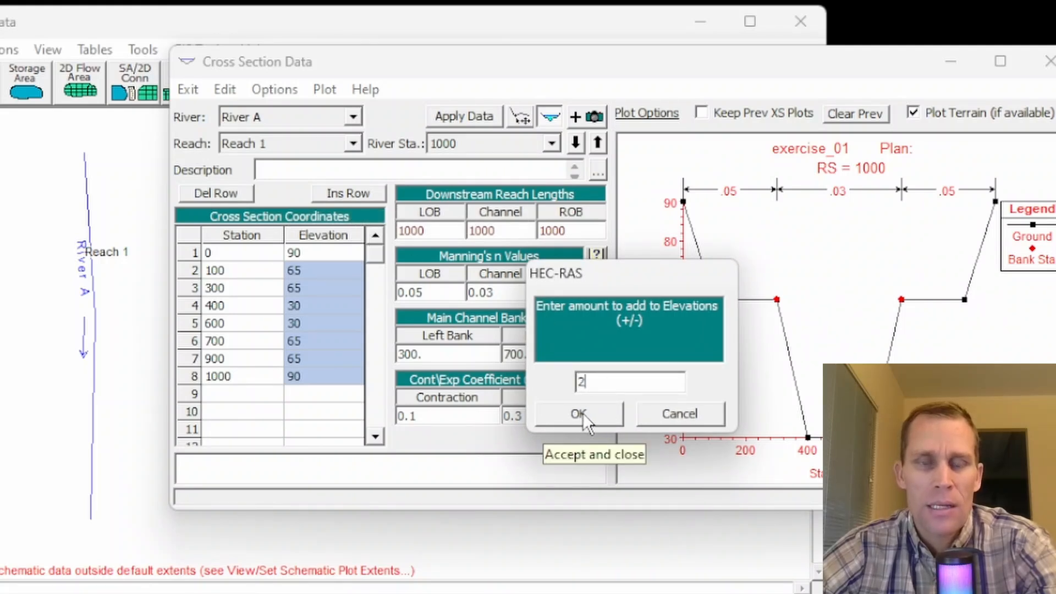
click(584, 413)
click(312, 313)
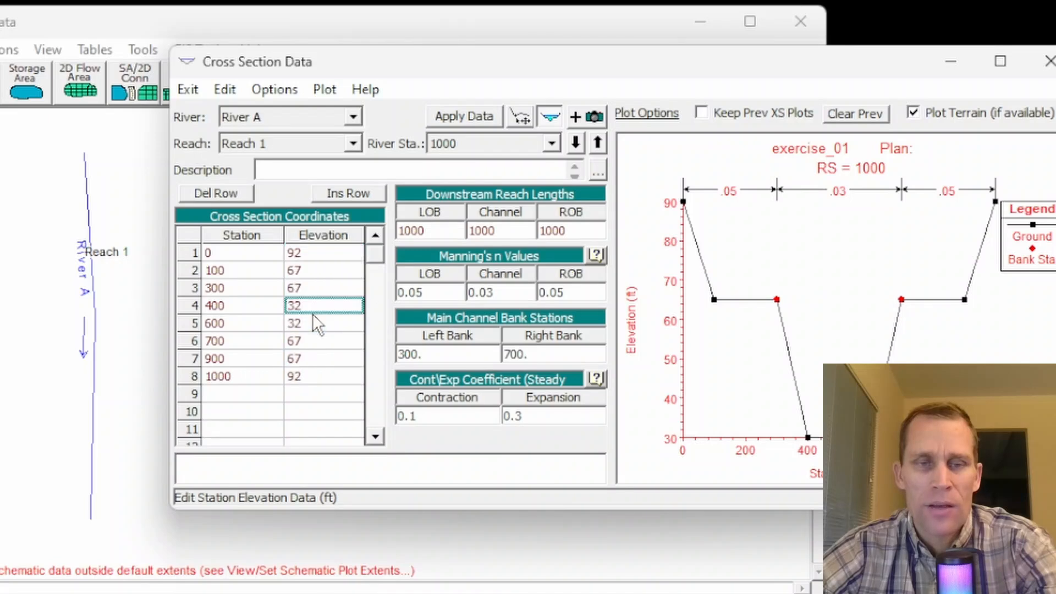
drag(299, 250, 313, 371)
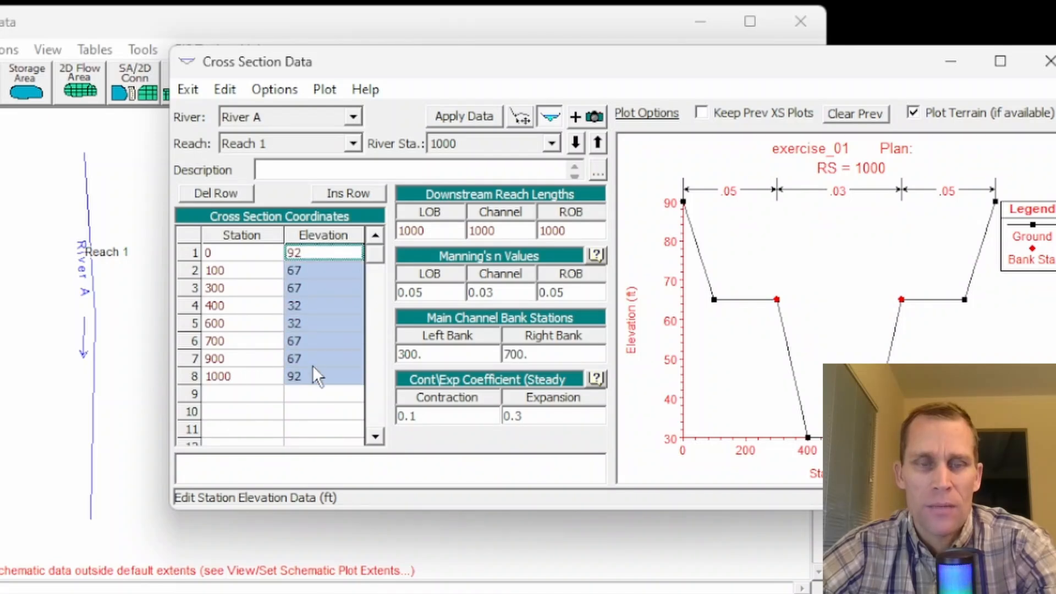
click(306, 345)
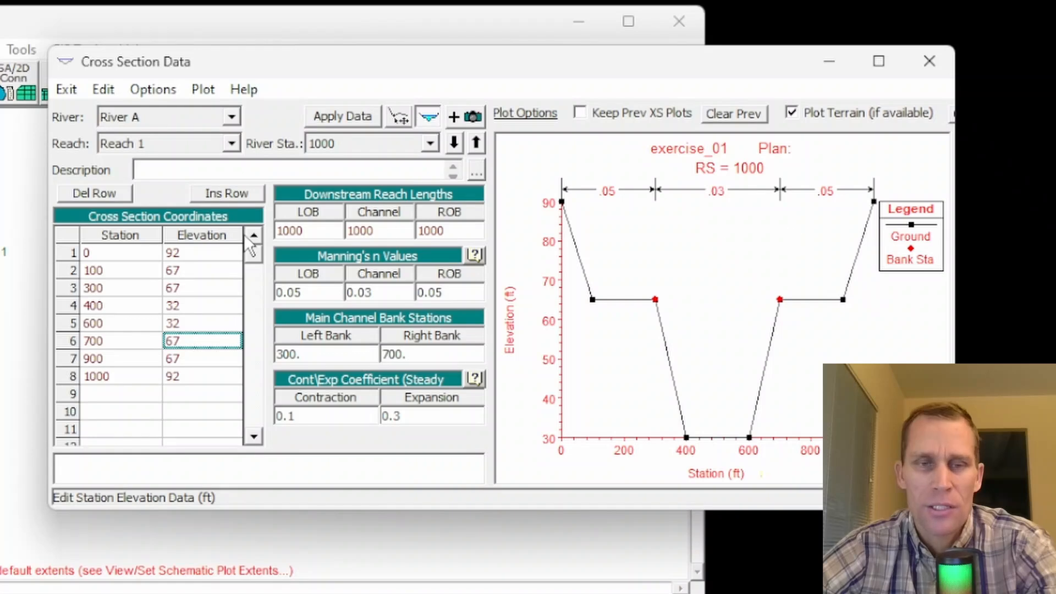
Step: Copy the current cross section to river station 2000 on Reach 1 of River A
drag(173, 253, 201, 377)
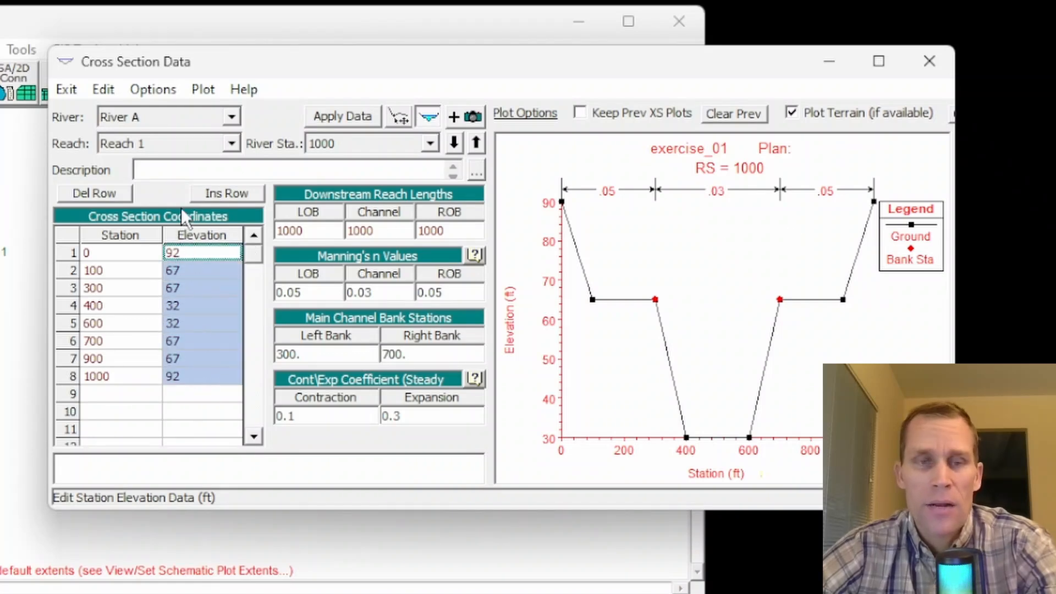
click(157, 90)
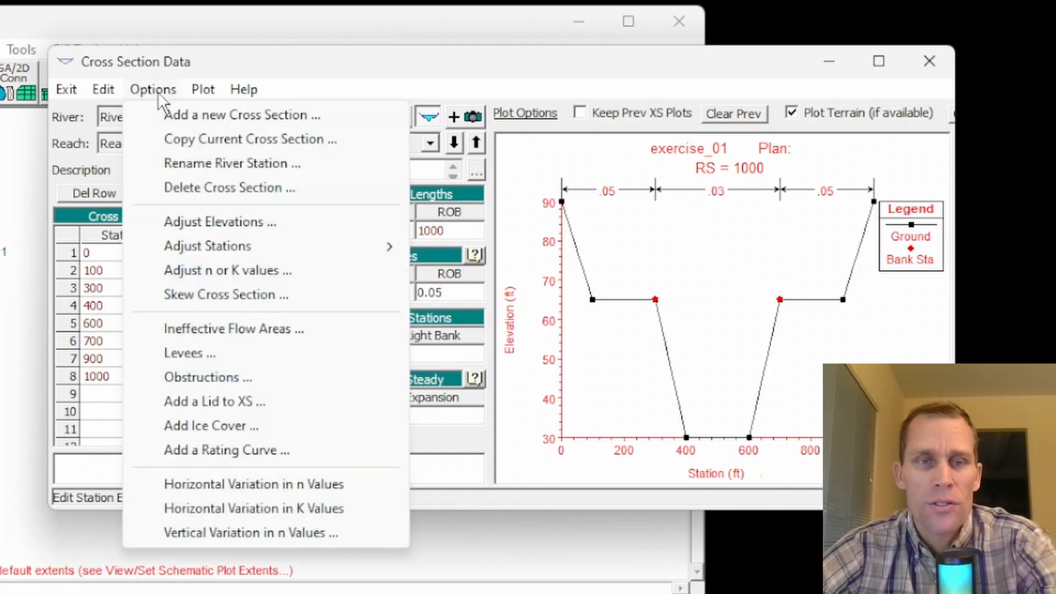
click(187, 143)
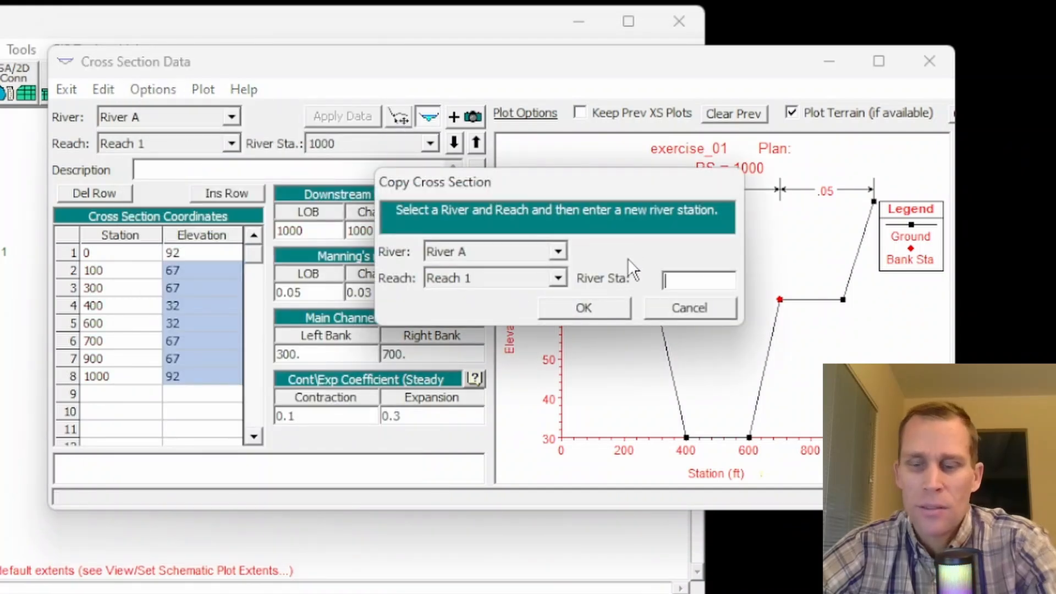
text(2000)
click(602, 310)
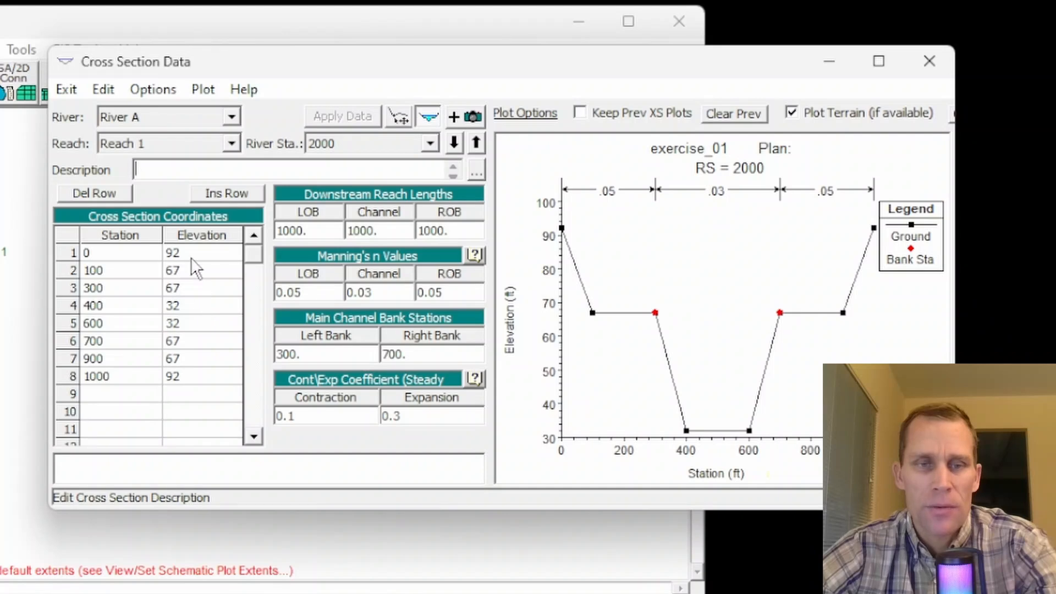
Step: Add 1 ft to the elevations at stations 0 through 900 of the river station 2000 cross section and apply the data
drag(190, 253, 199, 368)
click(153, 89)
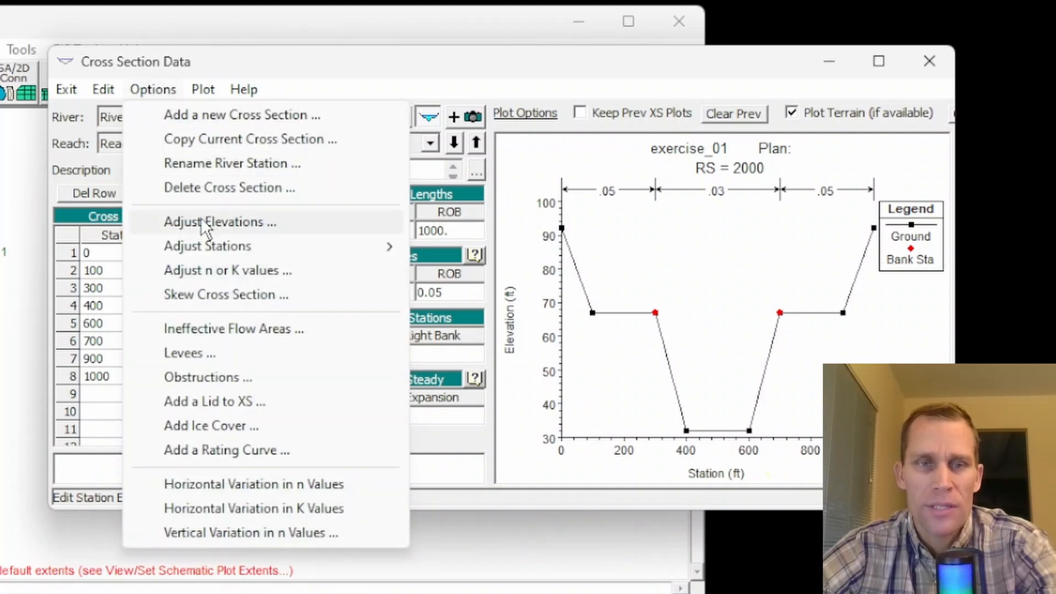
click(219, 222)
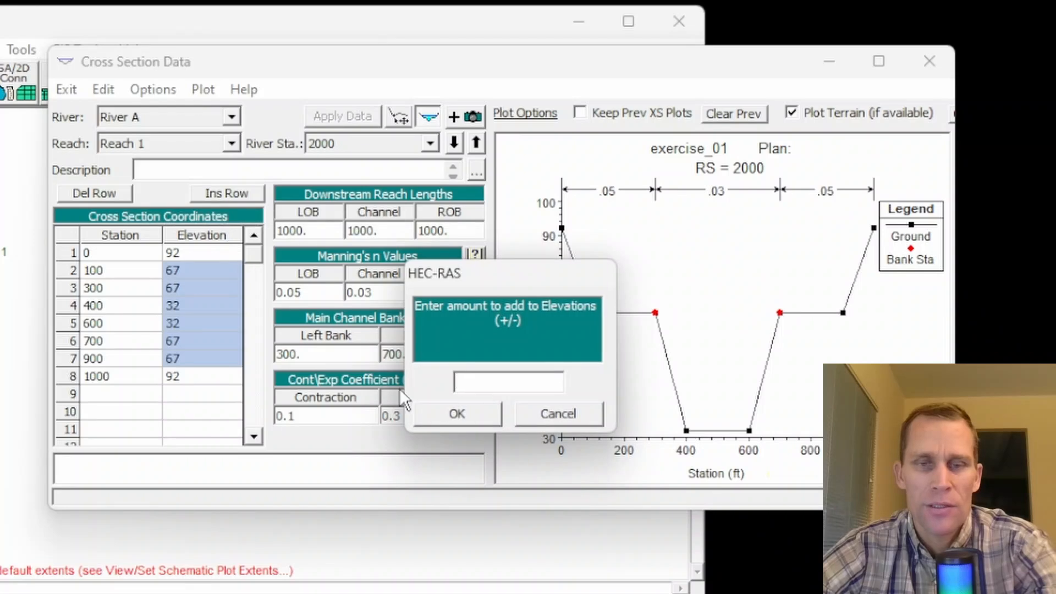
text(1)
click(455, 413)
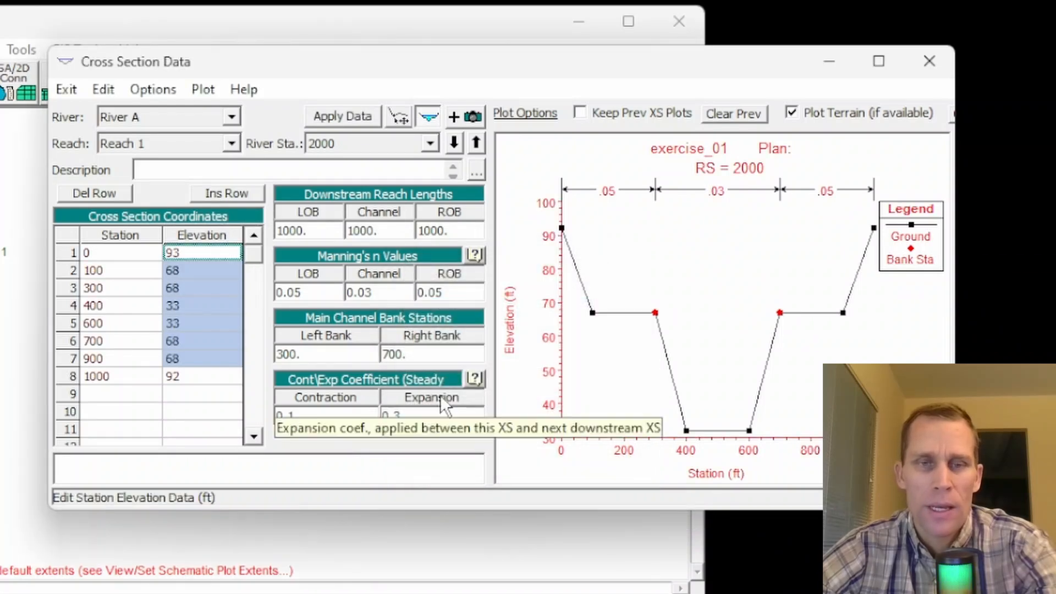
click(328, 116)
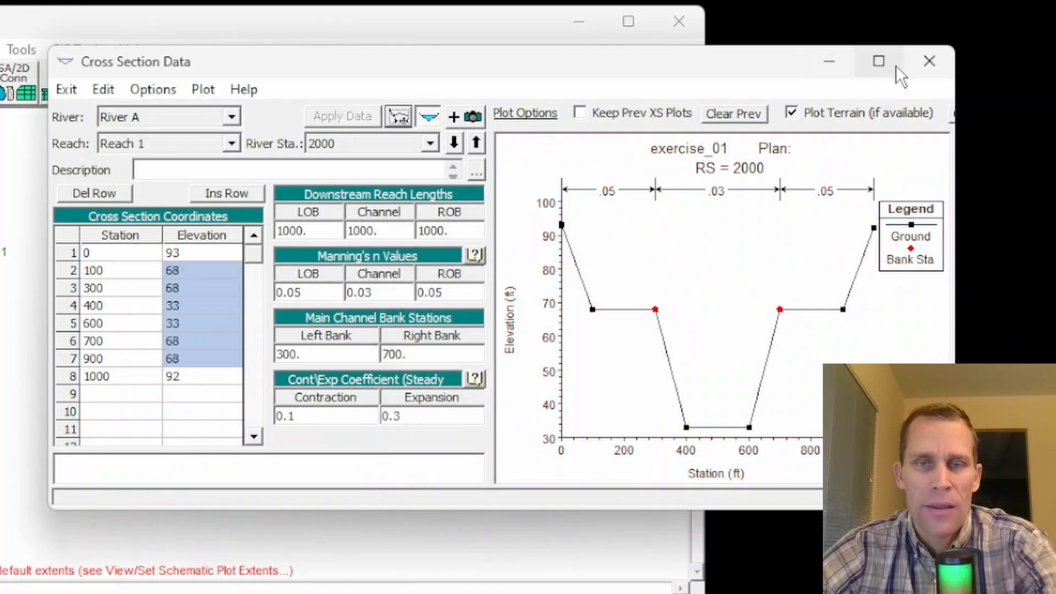
Step: Plot the ground profile of River A Reach 1 to check the channel slope, and close the plot
click(204, 92)
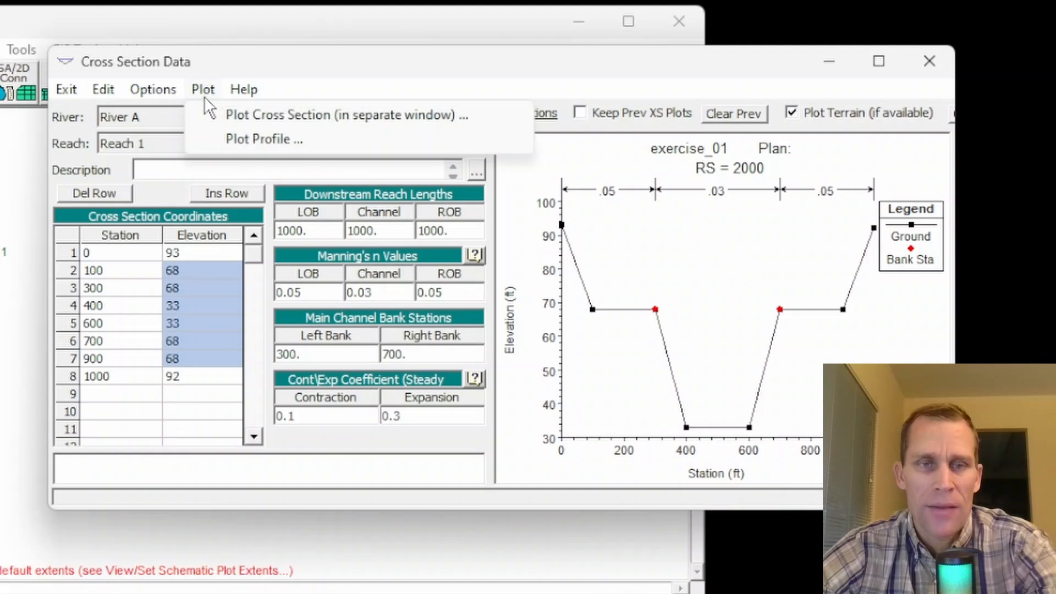
click(236, 139)
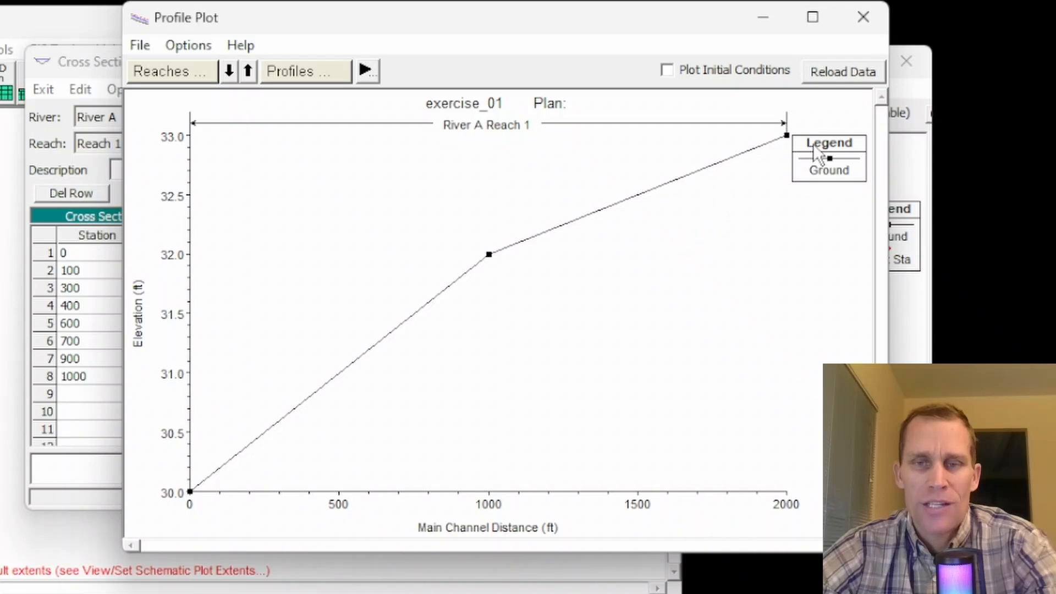
click(863, 19)
Step: Add 1 ft to all elevations of the river station 2000 cross section and apply the data
click(137, 264)
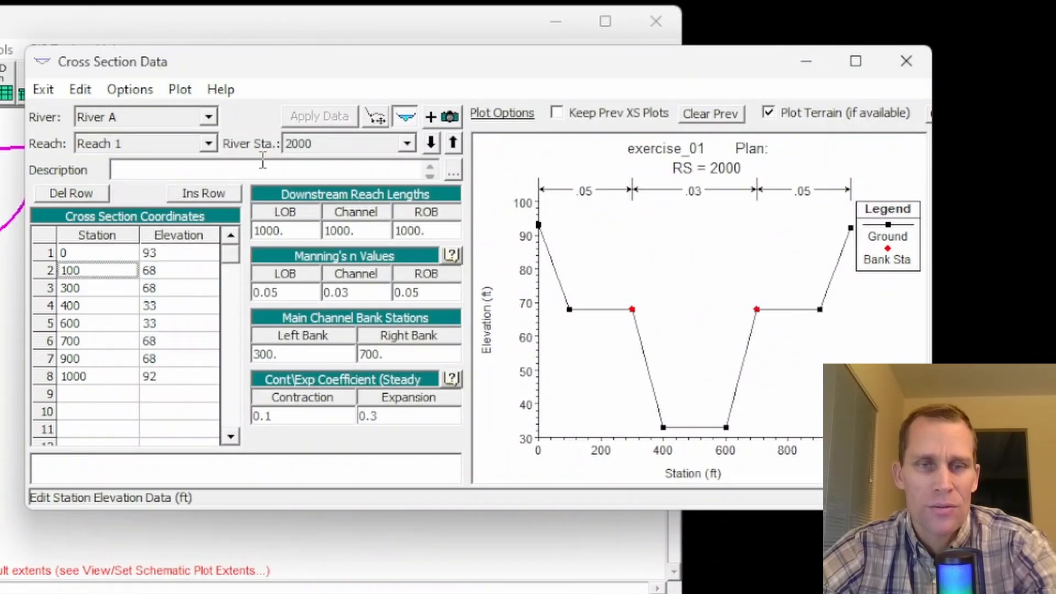
click(310, 148)
click(310, 147)
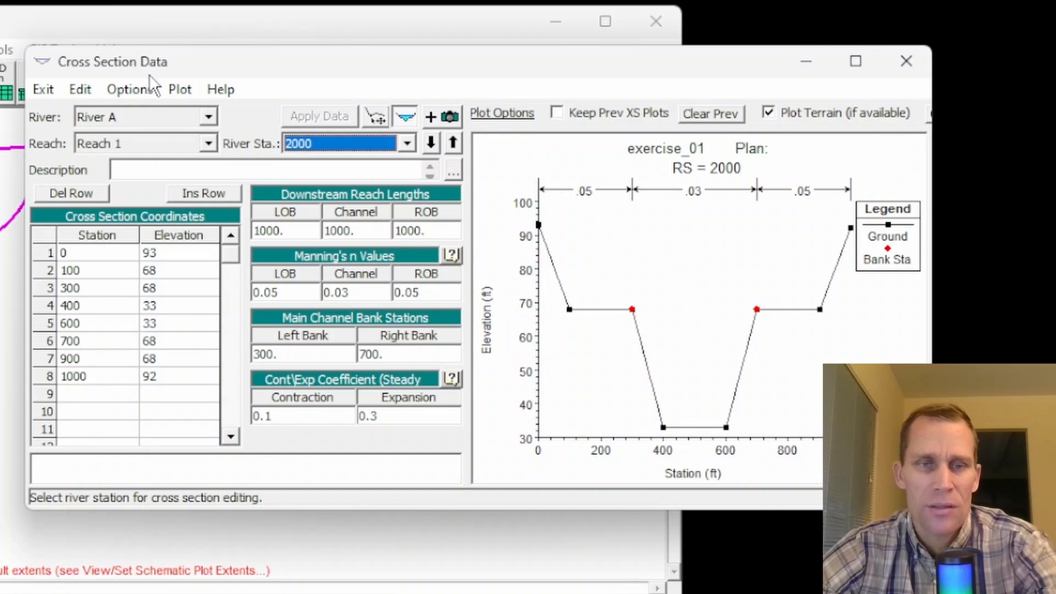
click(126, 91)
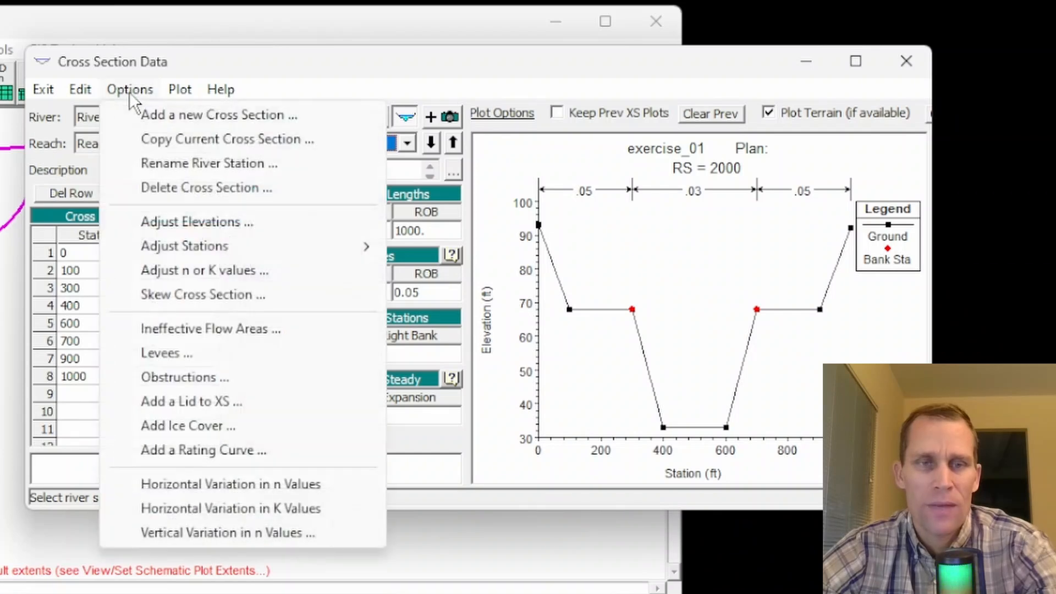
click(180, 224)
text(1)
click(452, 411)
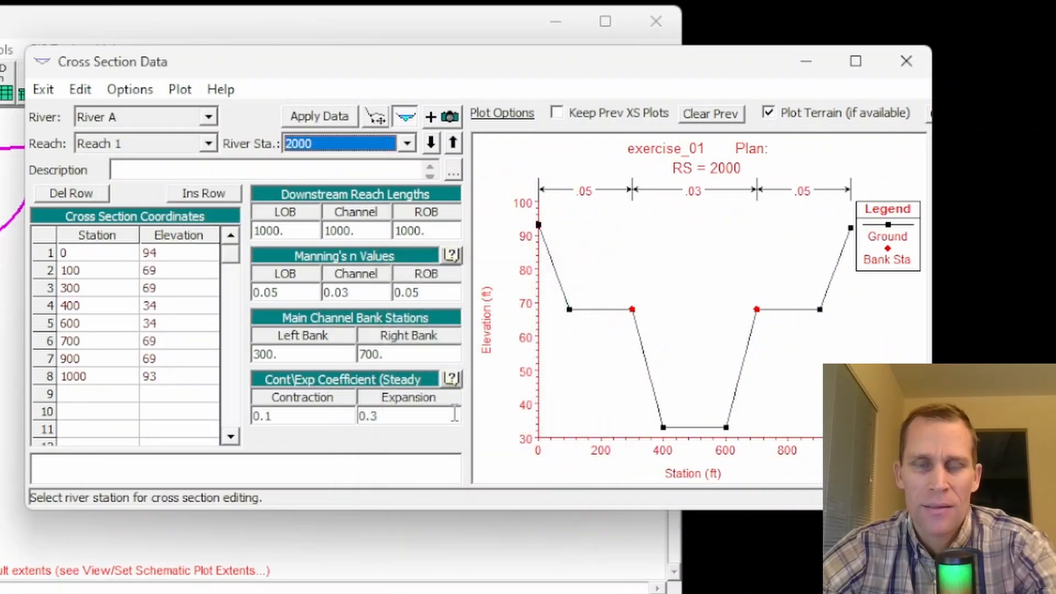
click(349, 116)
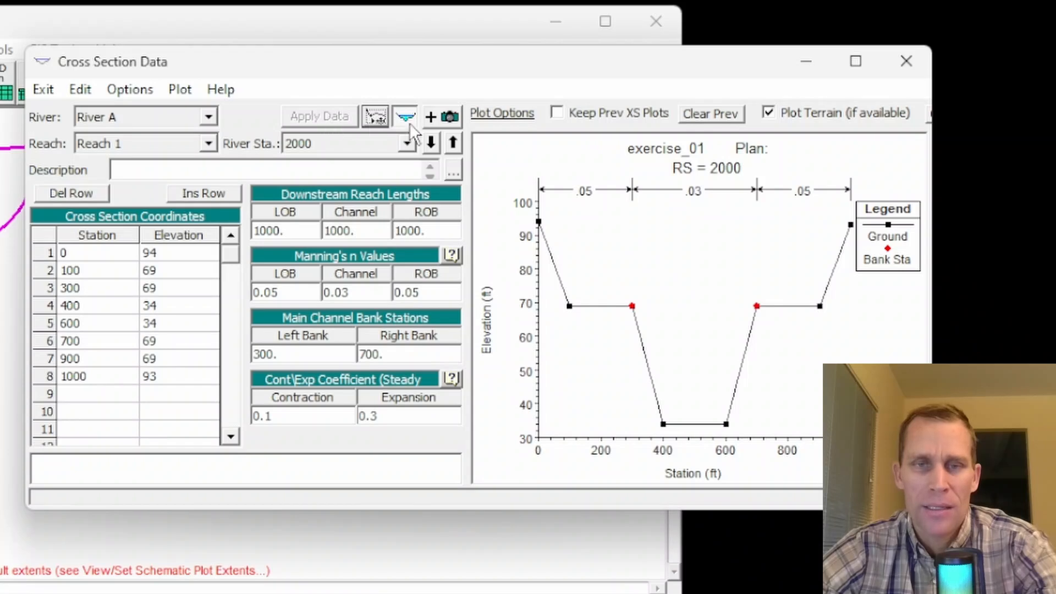
Step: Plot the reach profile again to check the slope up to river station 2000, and close the plot
click(181, 90)
click(220, 138)
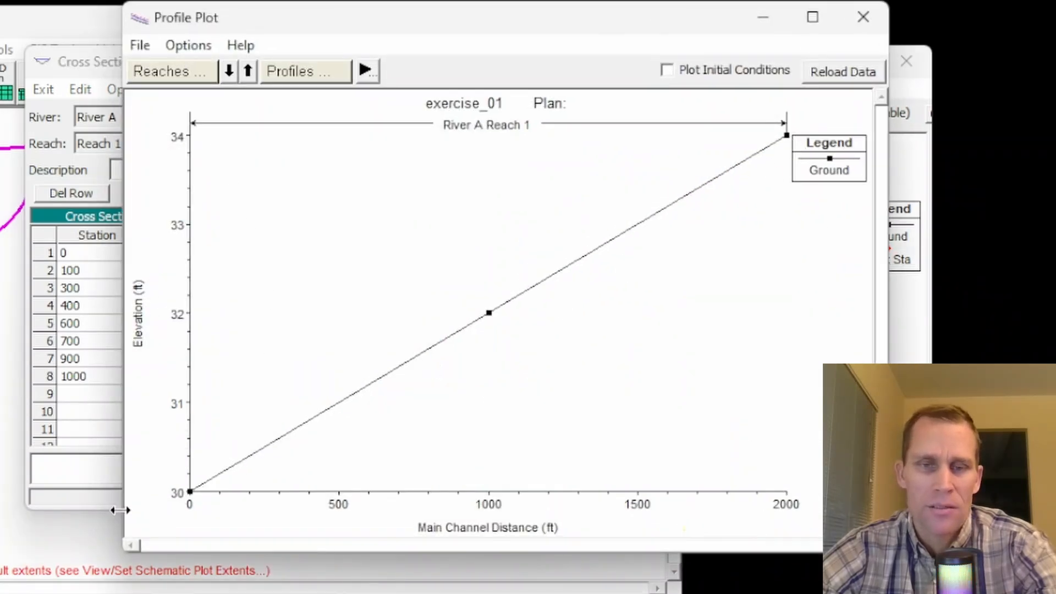
click(863, 18)
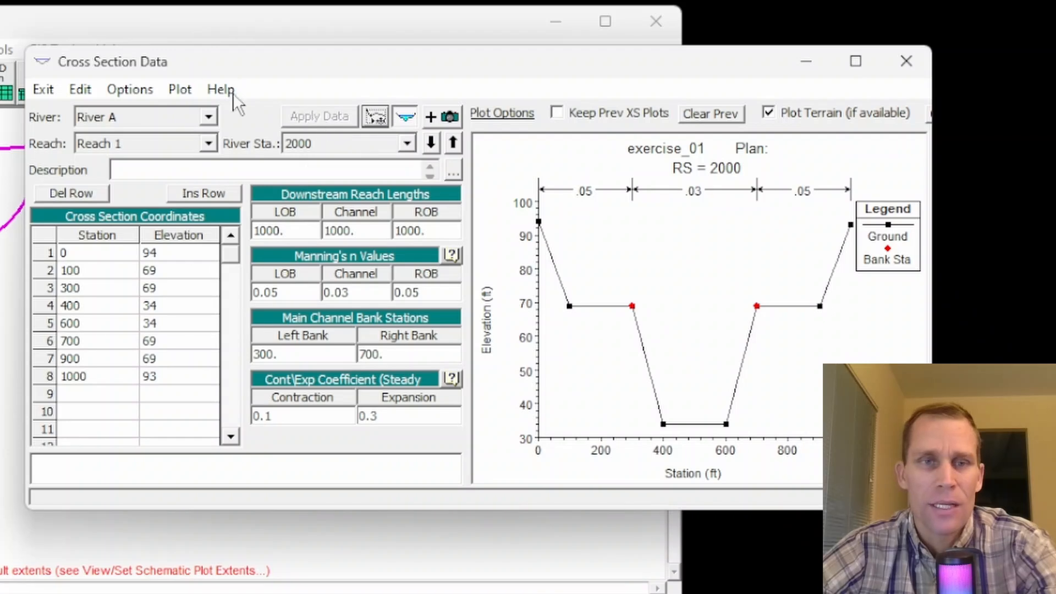
Step: Copy the river station 2000 cross section to river station 3000 on Reach 1 of River A
click(126, 89)
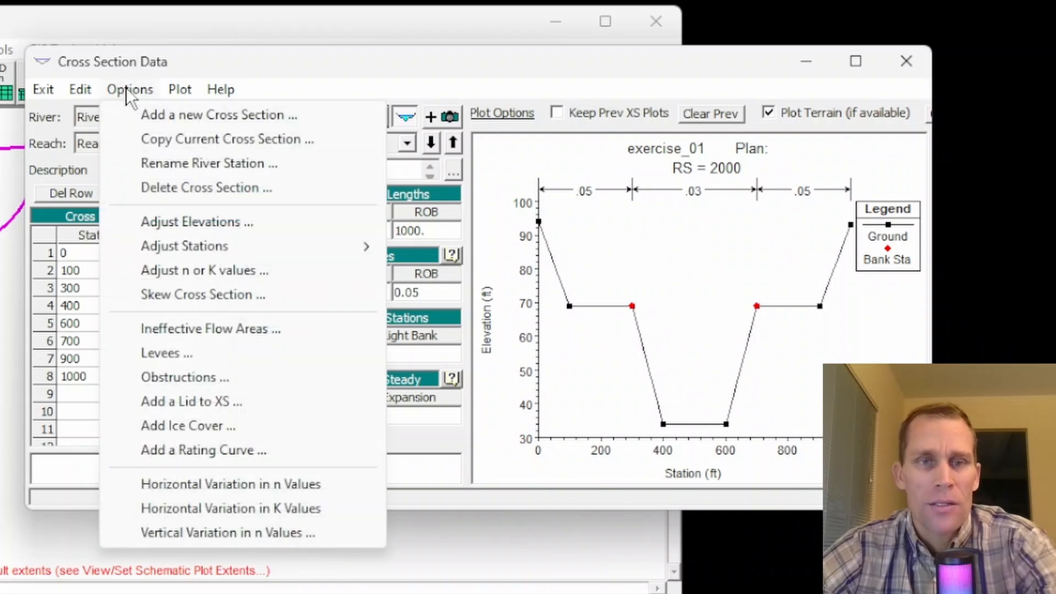
click(153, 138)
click(660, 281)
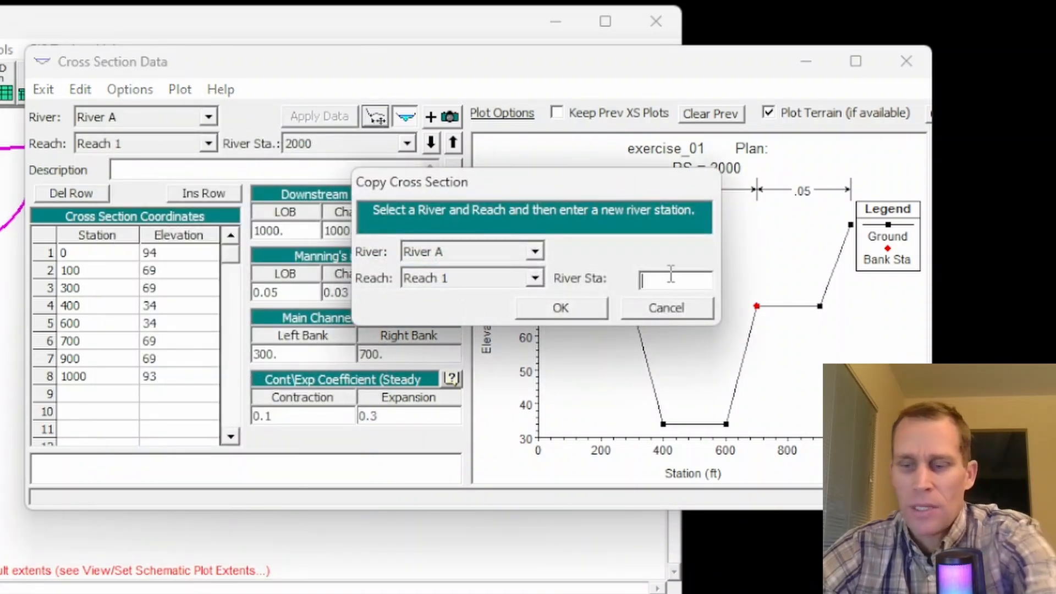
text(3000)
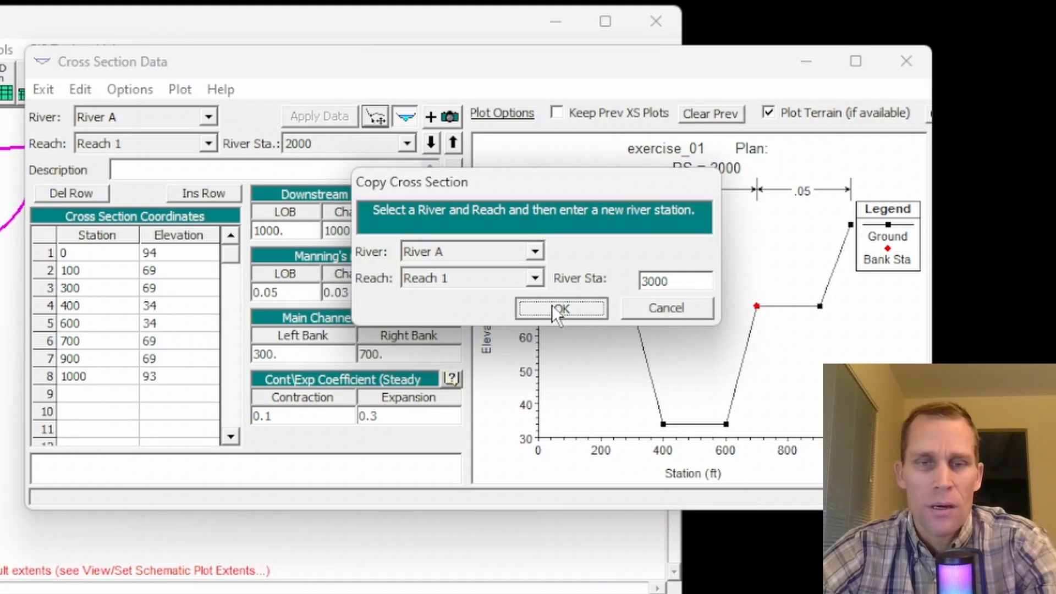
click(552, 305)
Step: Raise all elevations of the river station 3000 cross section by 2 ft and apply the data
click(150, 260)
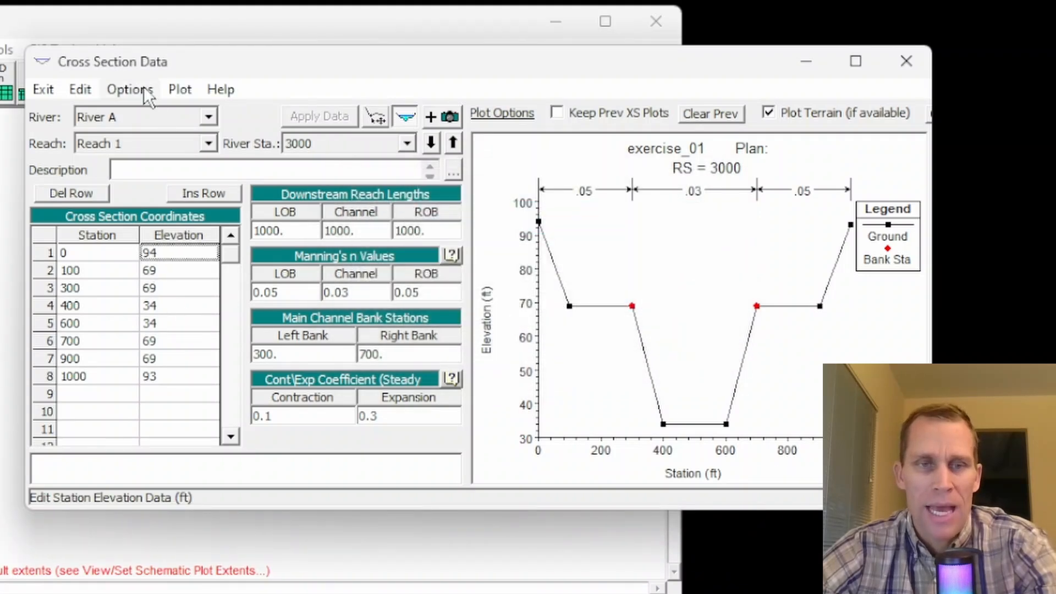
click(130, 89)
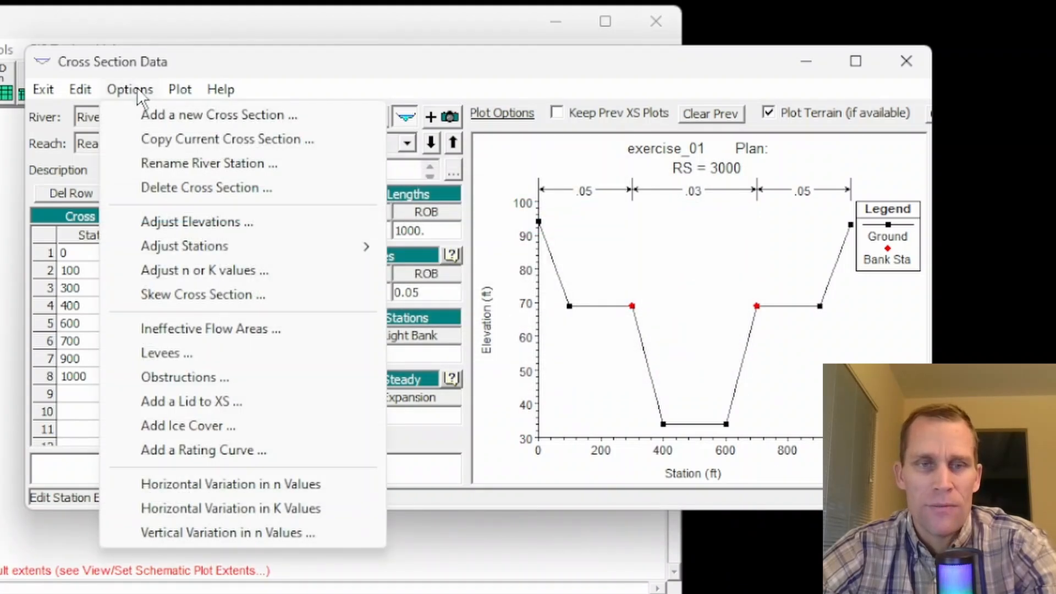
click(168, 225)
text(2)
click(432, 412)
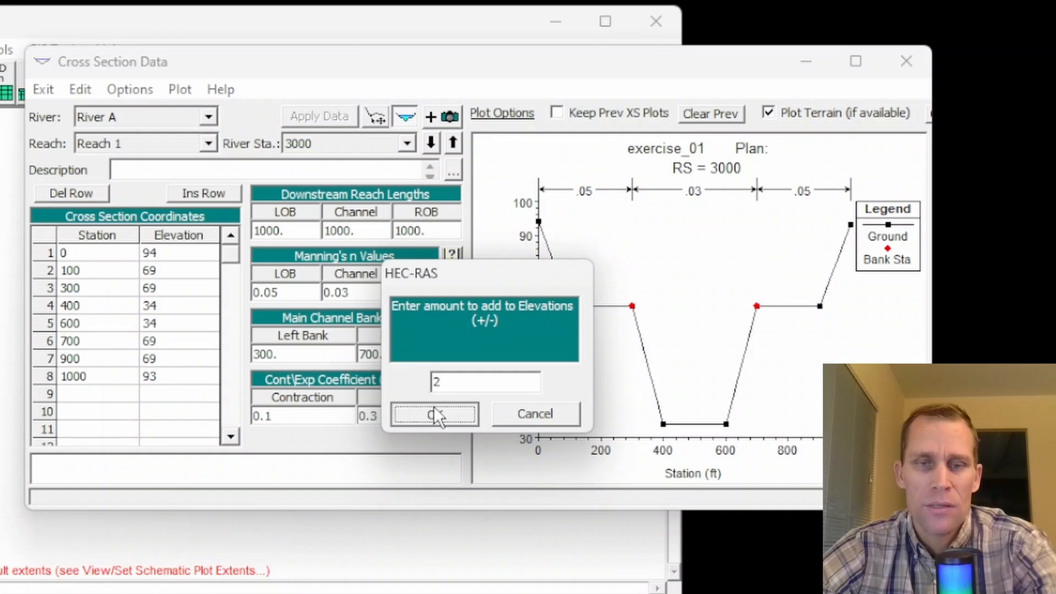
click(322, 116)
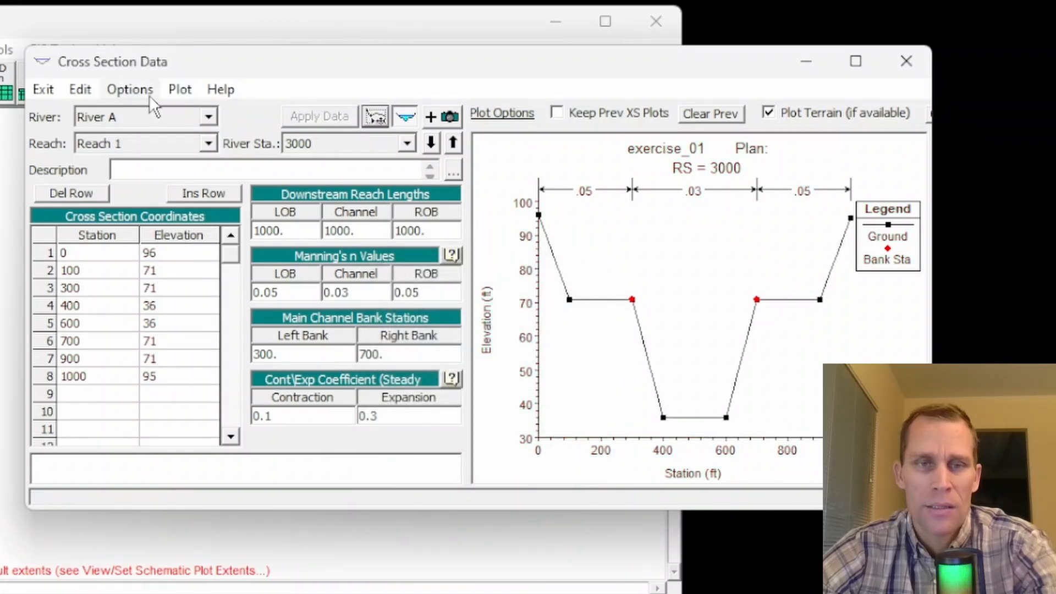
Step: Plot the reach profile to check the slope up to river station 3000, and close the plot and the cross section editor
click(180, 90)
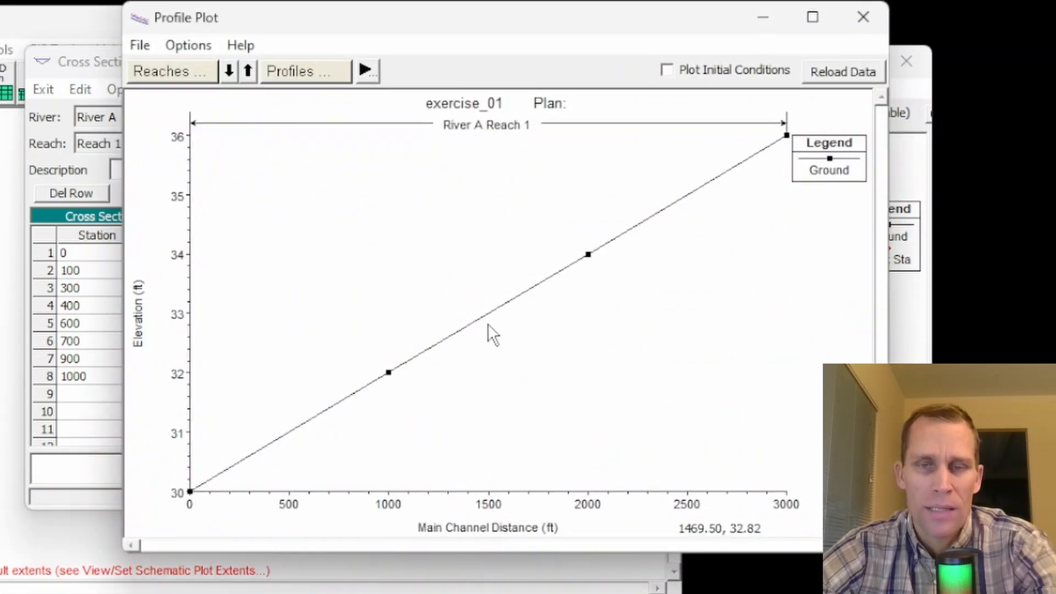
click(864, 16)
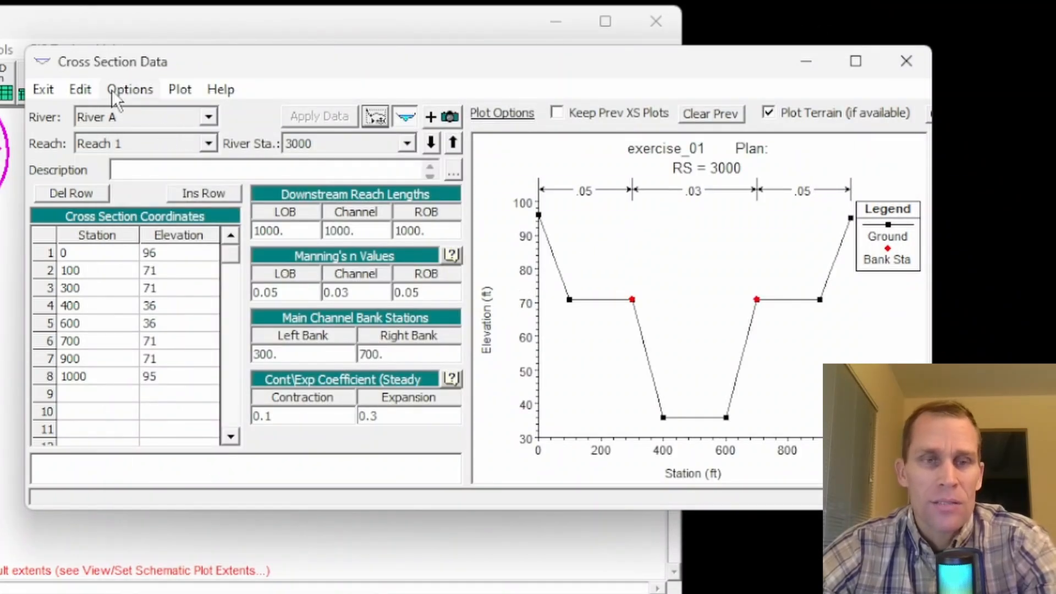
click(81, 94)
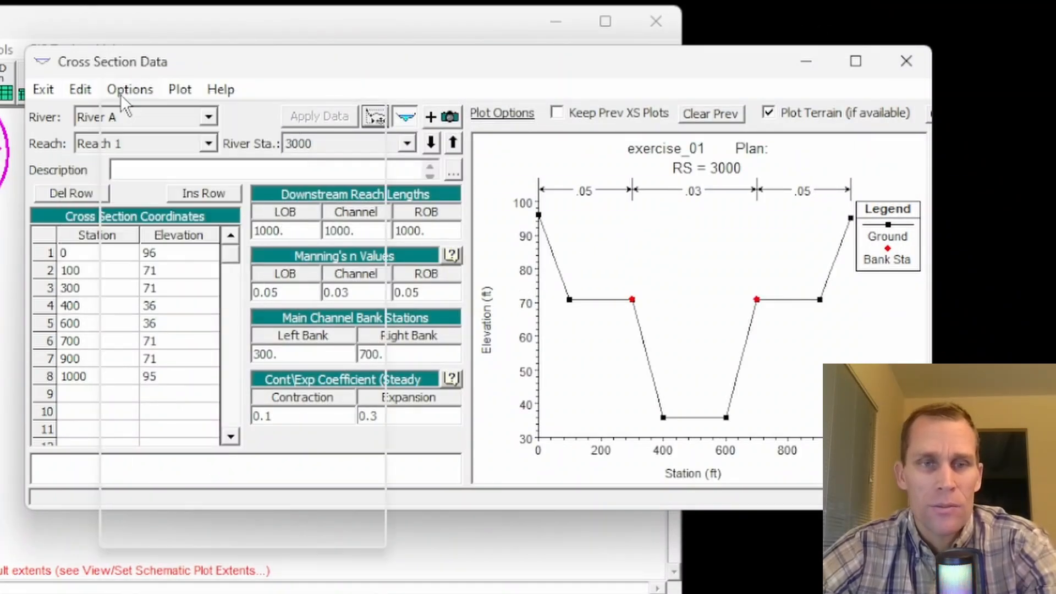
click(256, 68)
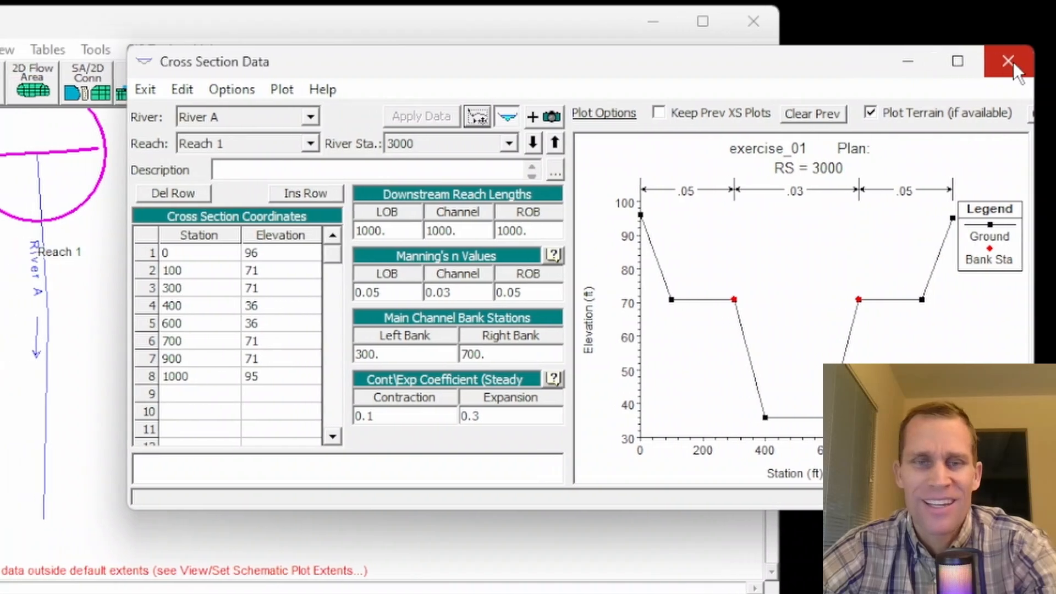
click(960, 62)
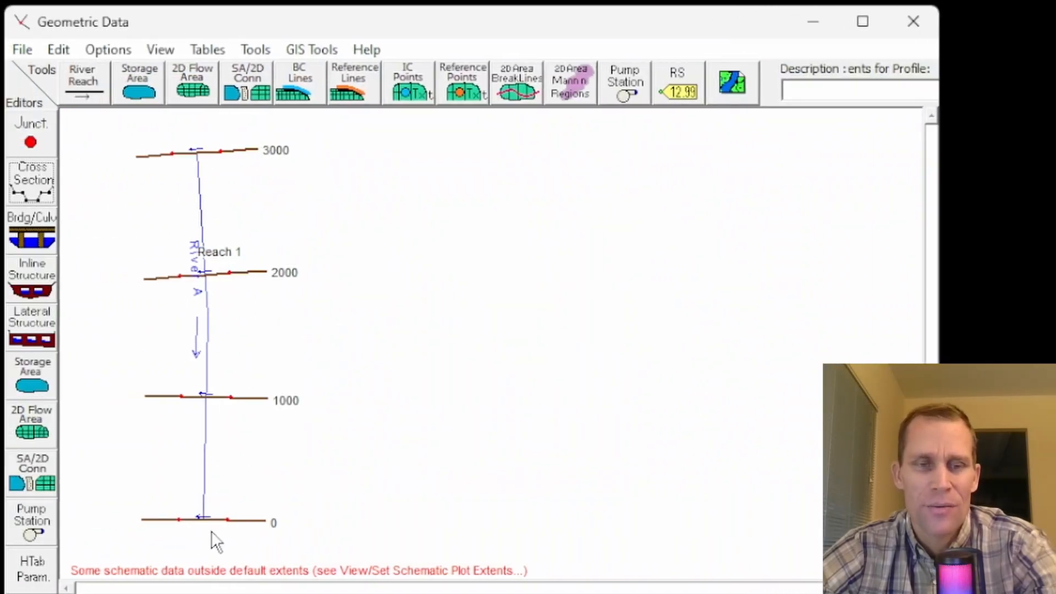
Step: Examine the schematic plot extents against the computed data extents, and cancel without changing them
click(160, 49)
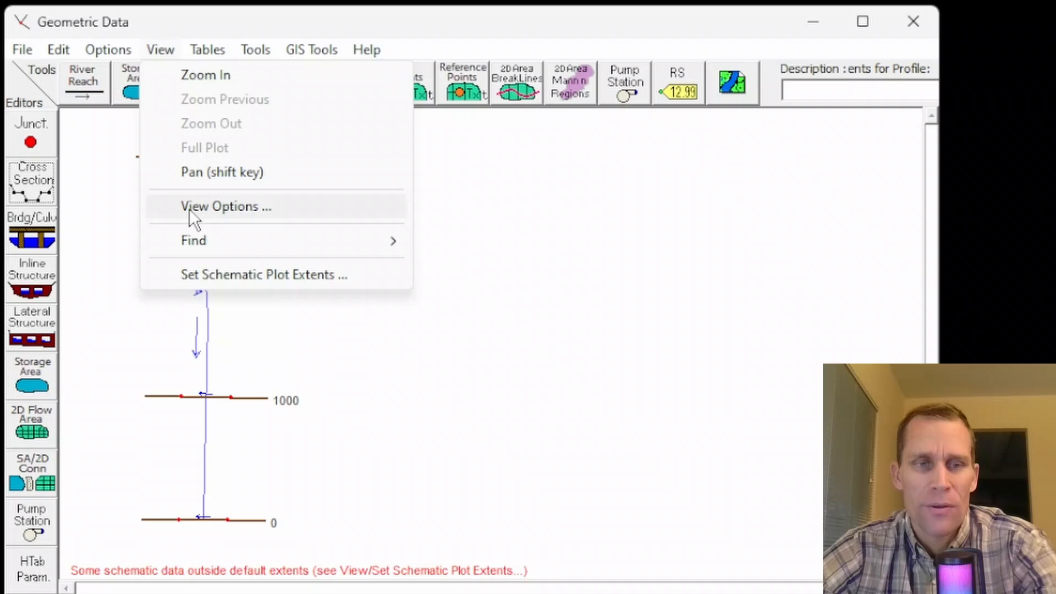
click(211, 275)
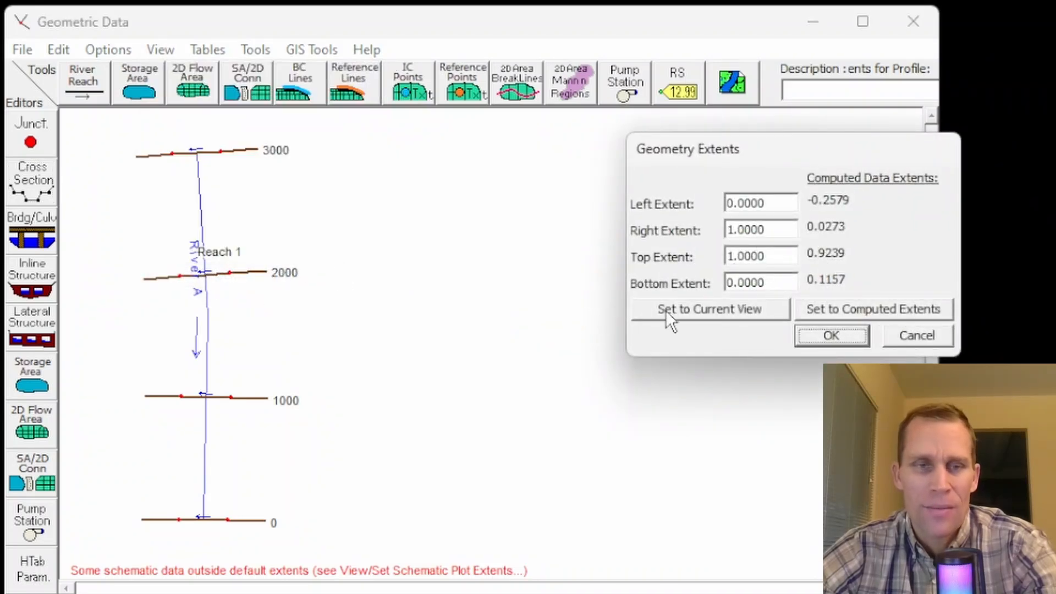
click(898, 340)
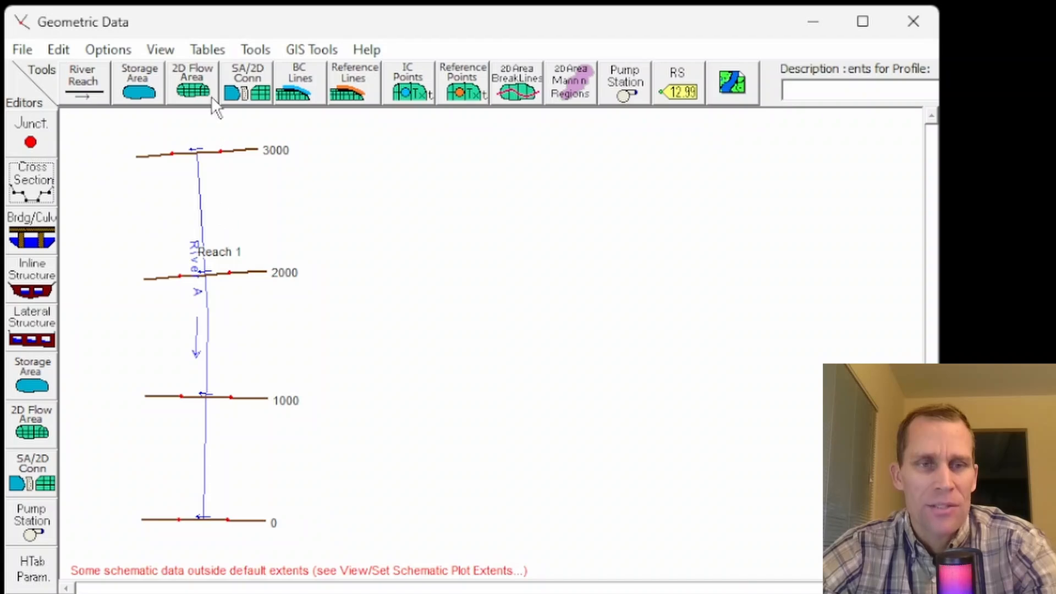
Step: Interpolate cross sections within Reach 1 of River A for all river stations, with a maximum distance of 200 ft between them
click(252, 50)
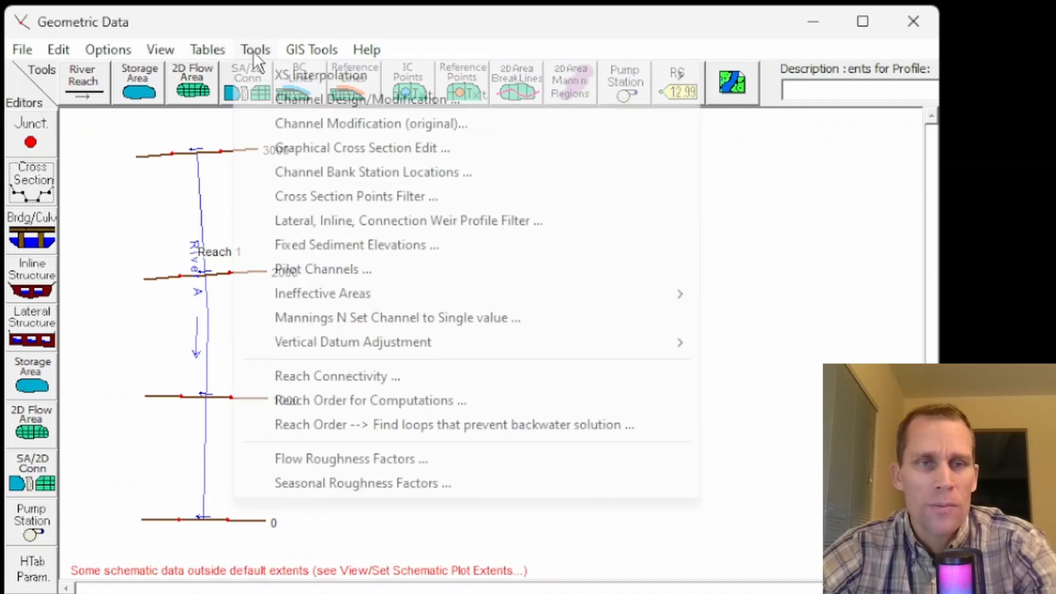
mouse_move(304, 78)
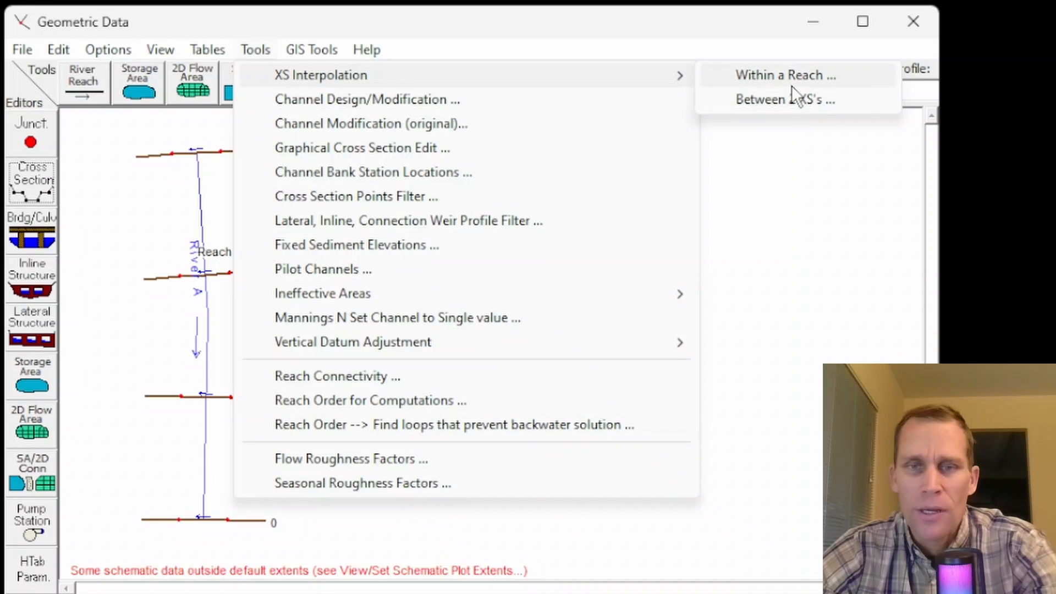
click(777, 77)
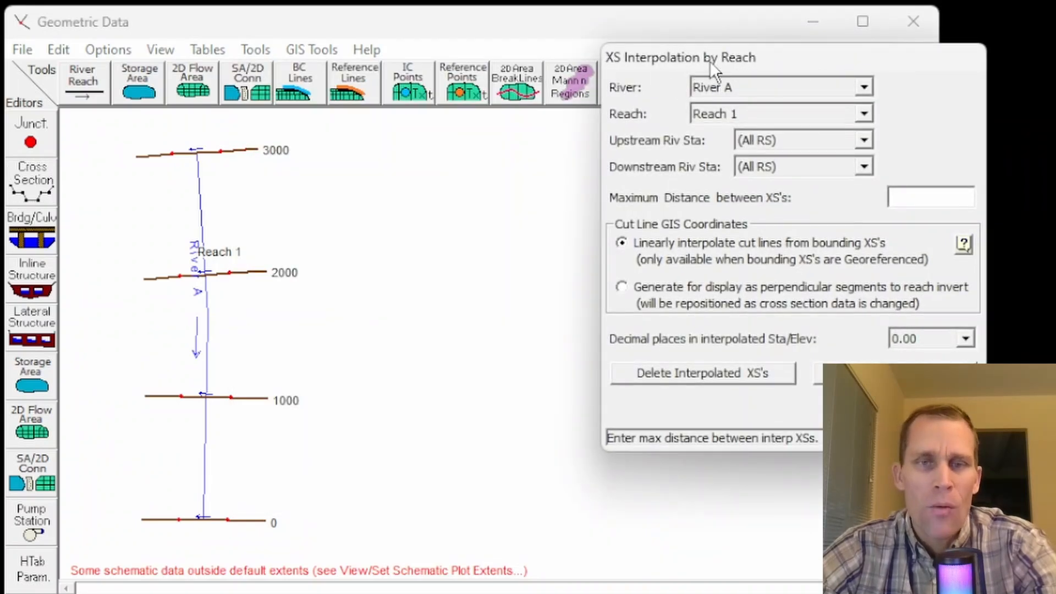
drag(710, 77, 461, 81)
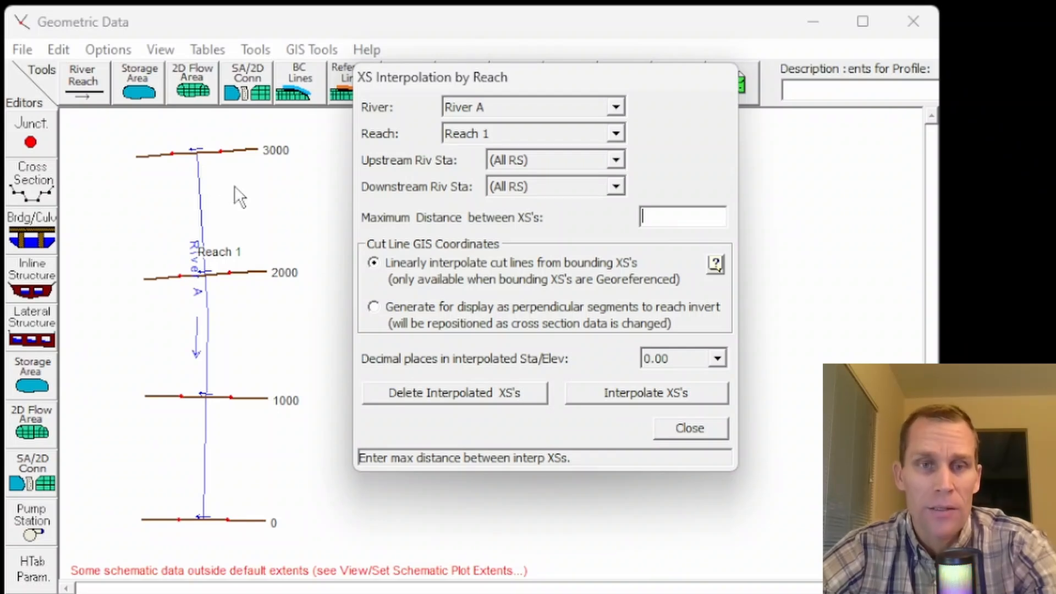
text(200)
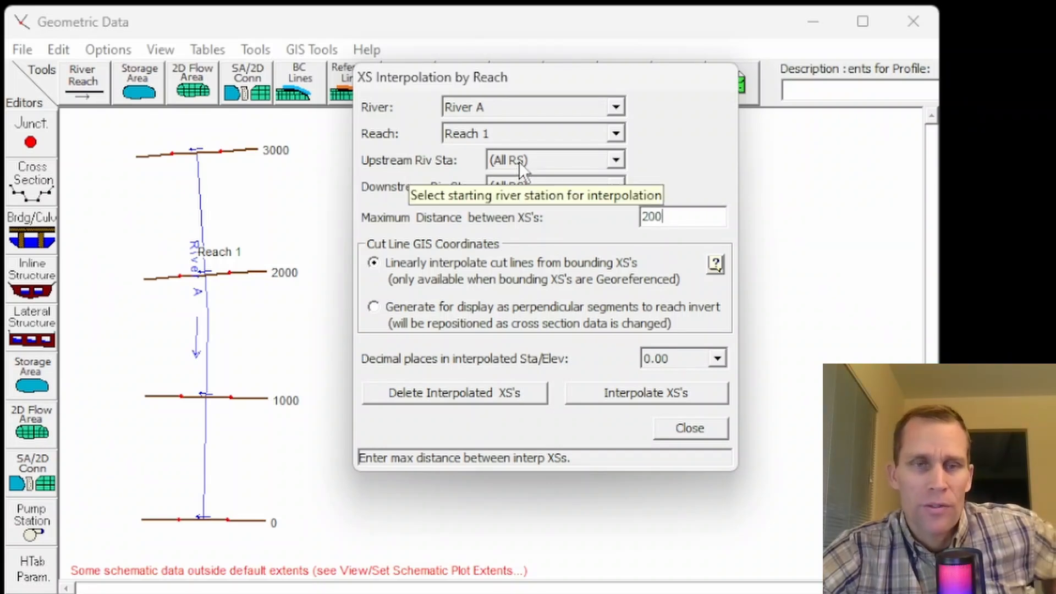
click(520, 160)
click(520, 160)
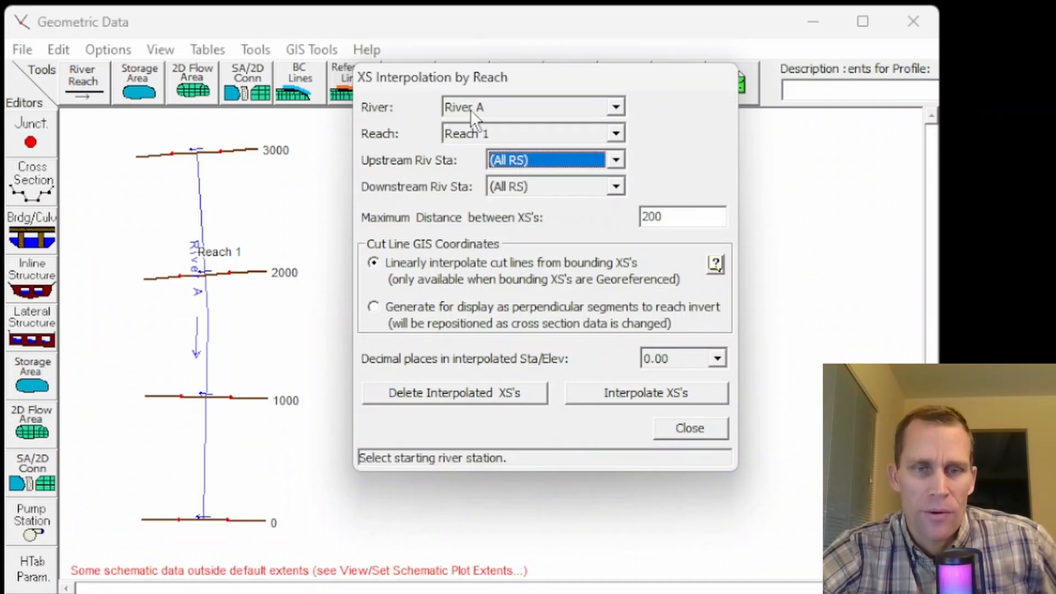
click(633, 392)
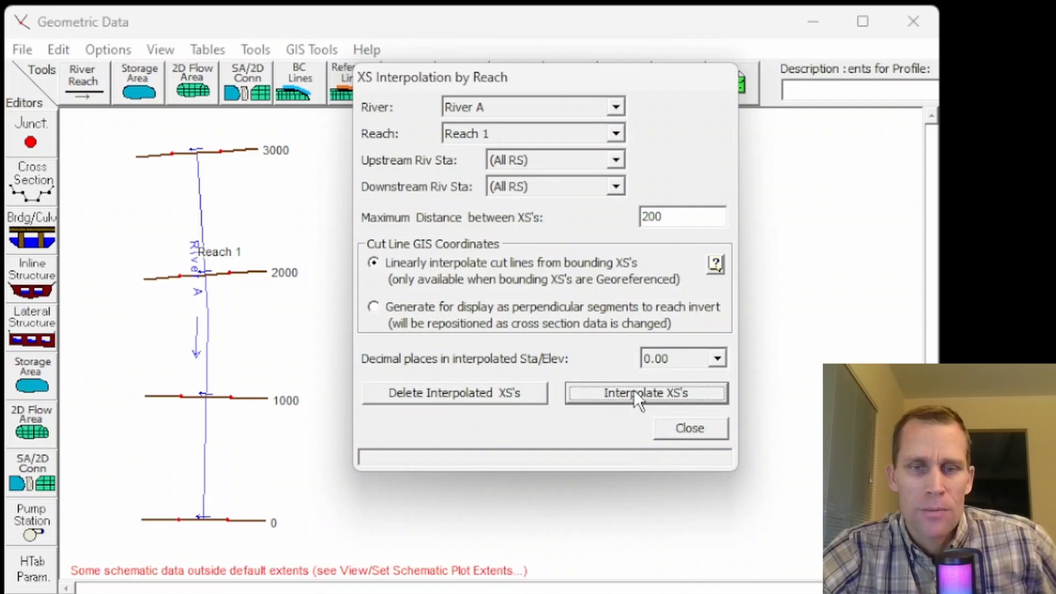
click(682, 432)
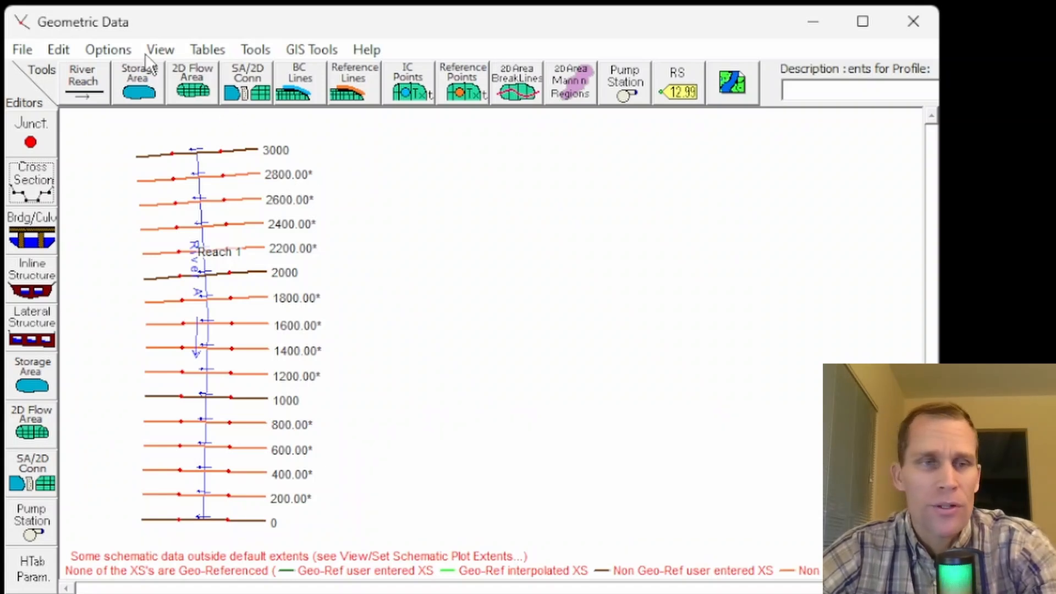
Step: Save the geometry data in the project folder with the title exercise_01
click(22, 48)
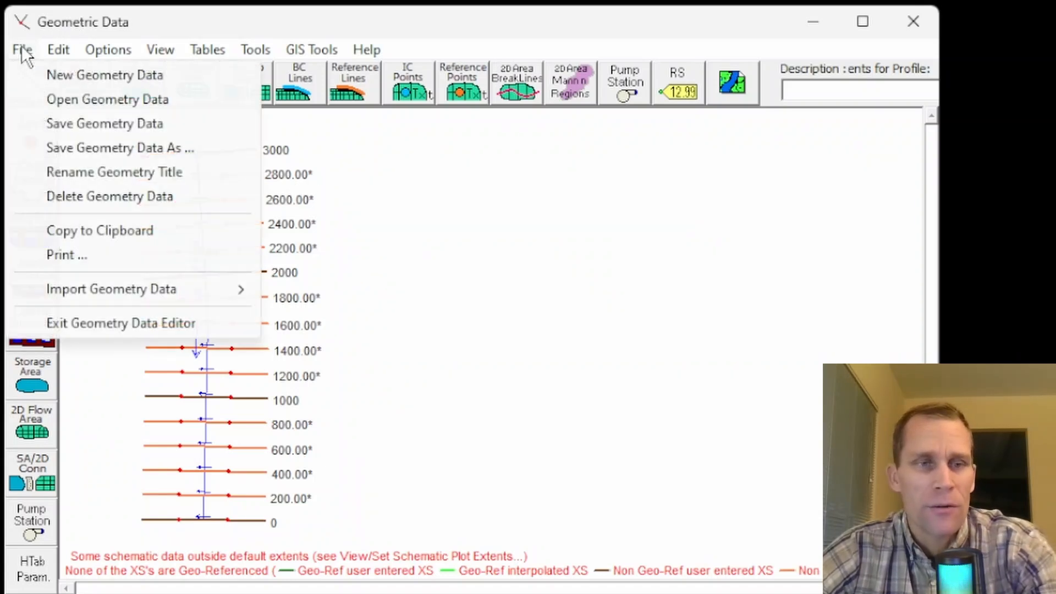
click(104, 123)
text(exercise)
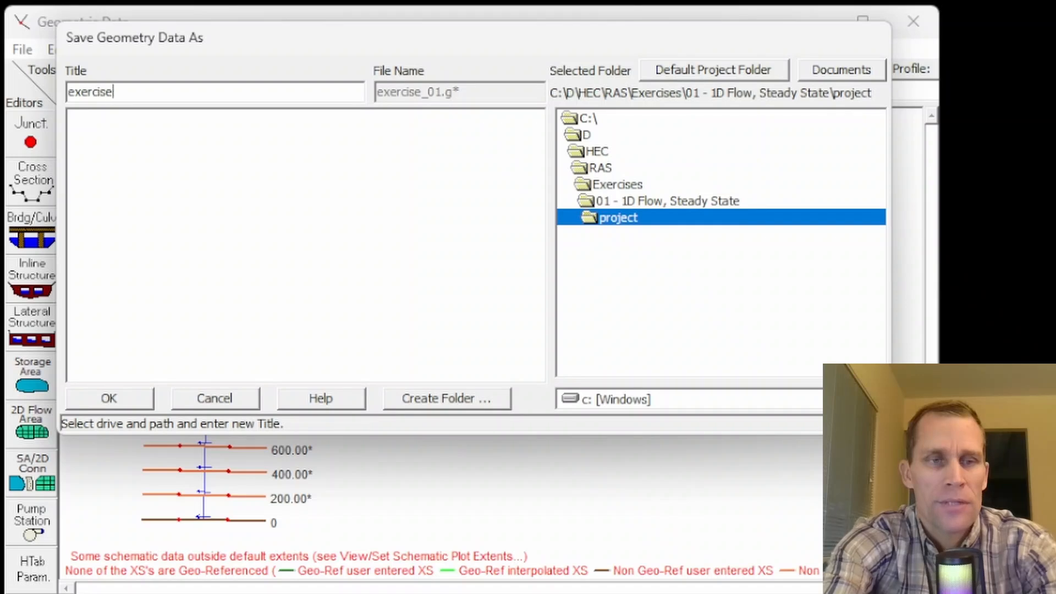
text(_01)
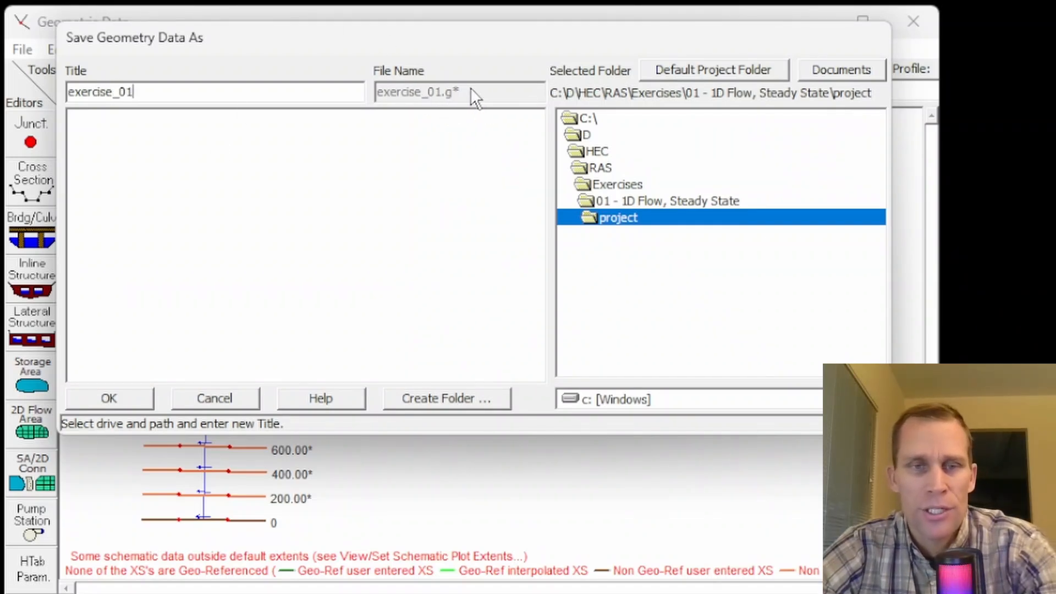
click(102, 402)
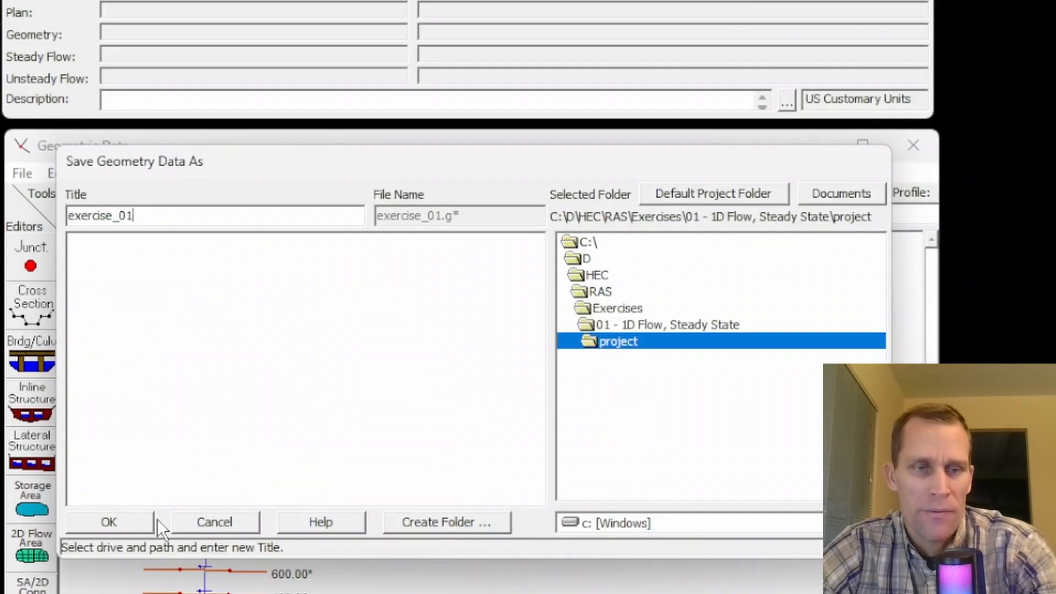
click(140, 520)
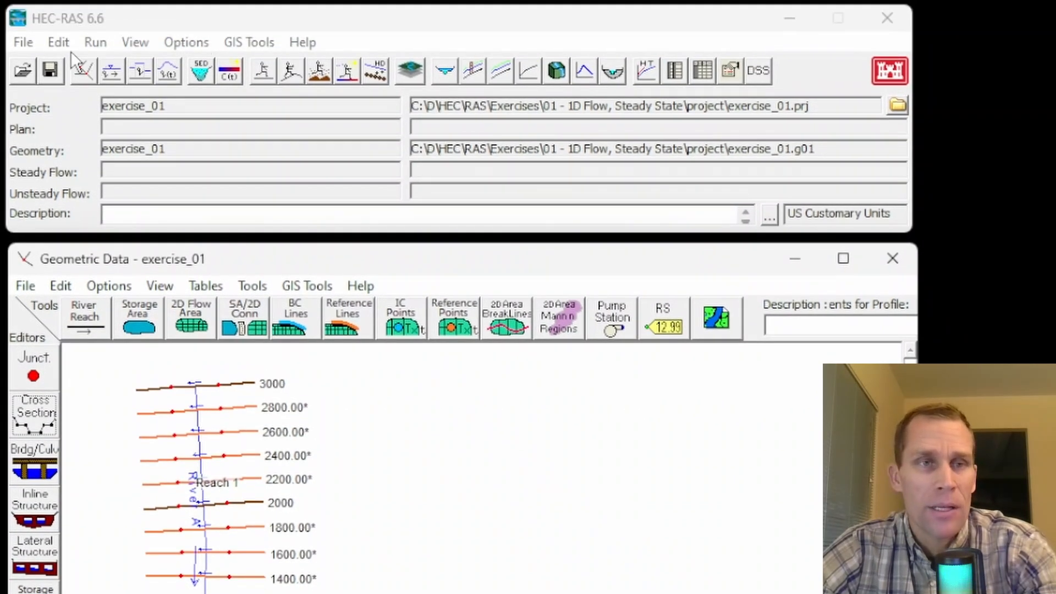
click(66, 46)
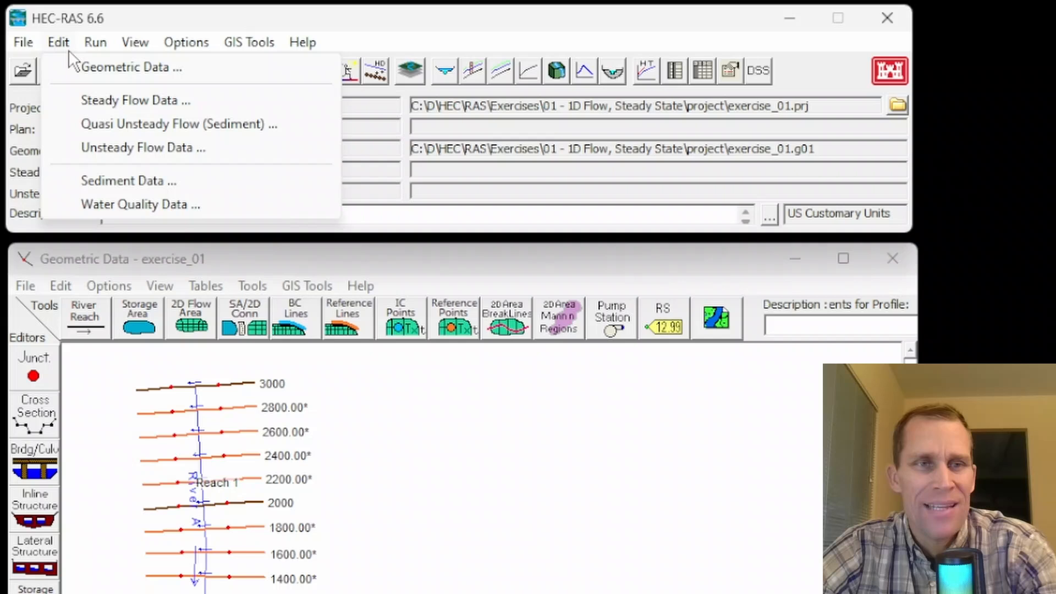
click(94, 99)
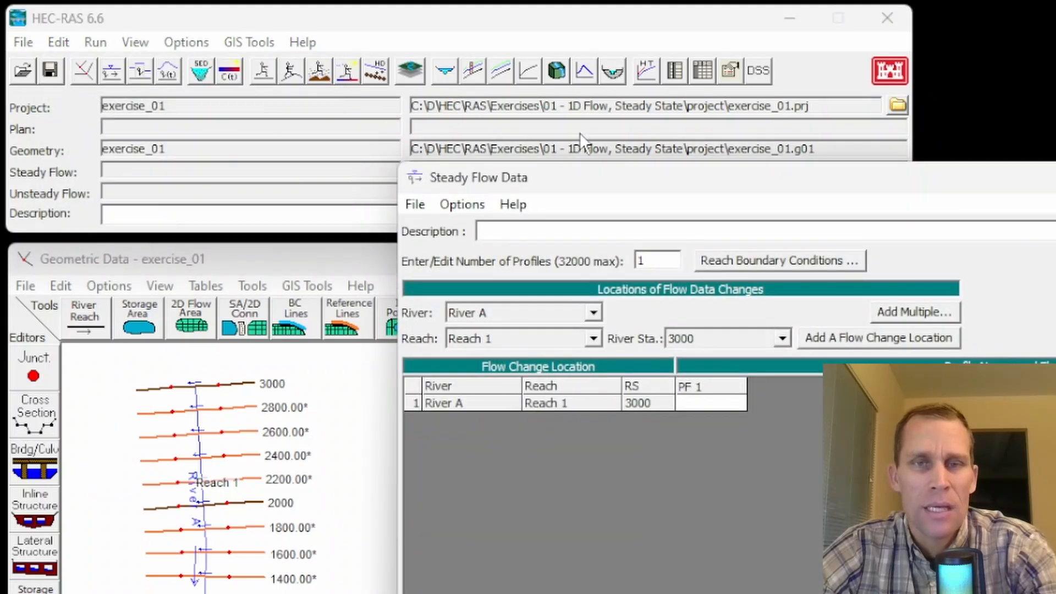
drag(605, 177, 554, 204)
click(1055, 204)
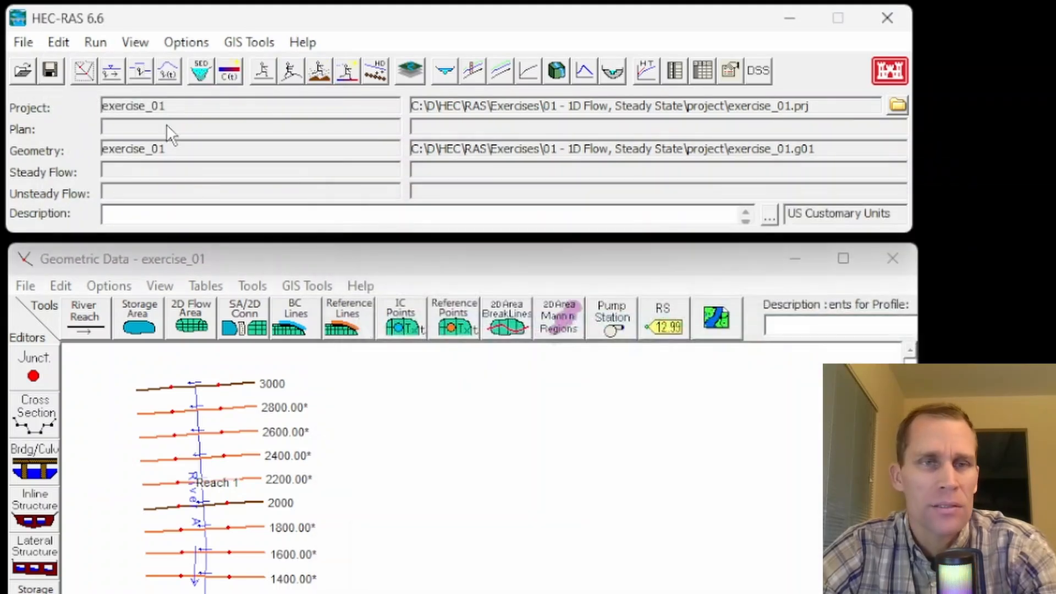
Step: Open the steady flow data and enter a PF 1 flow of 100 cfs at river station 3000 on Reach 1
click(113, 68)
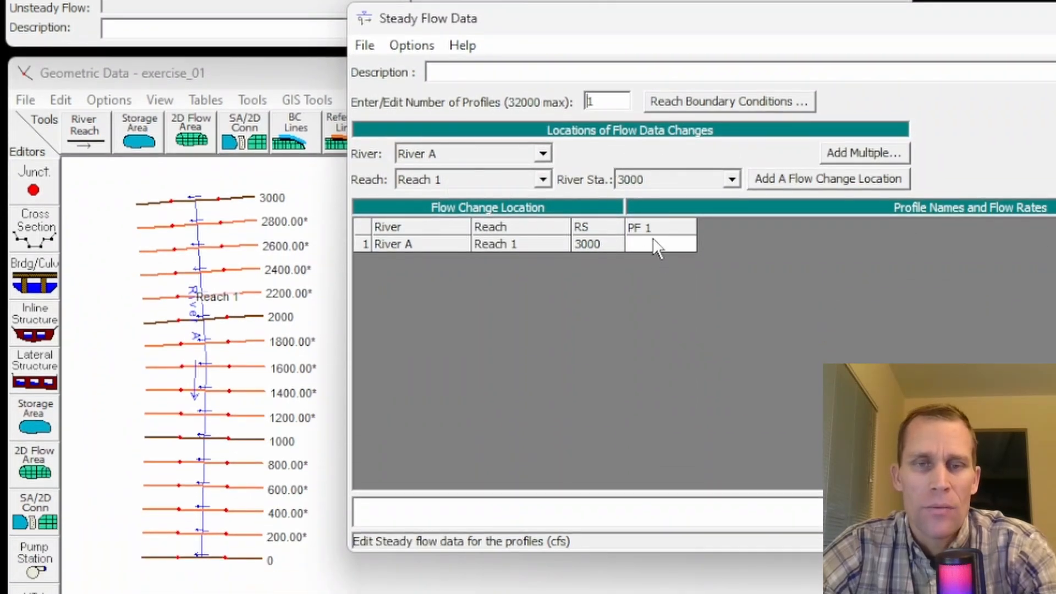
drag(1055, 266, 991, 265)
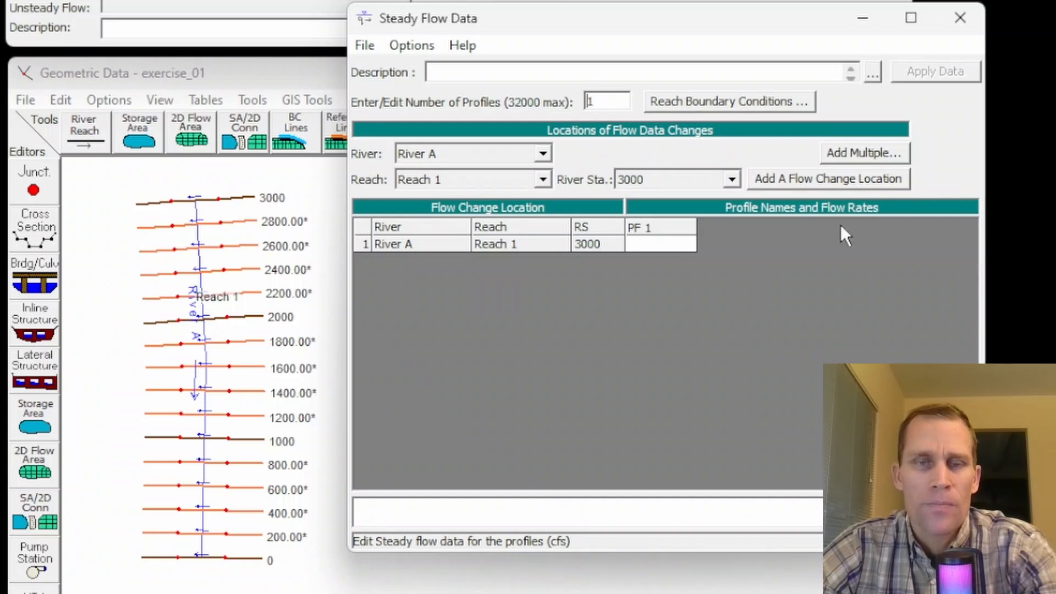
click(639, 245)
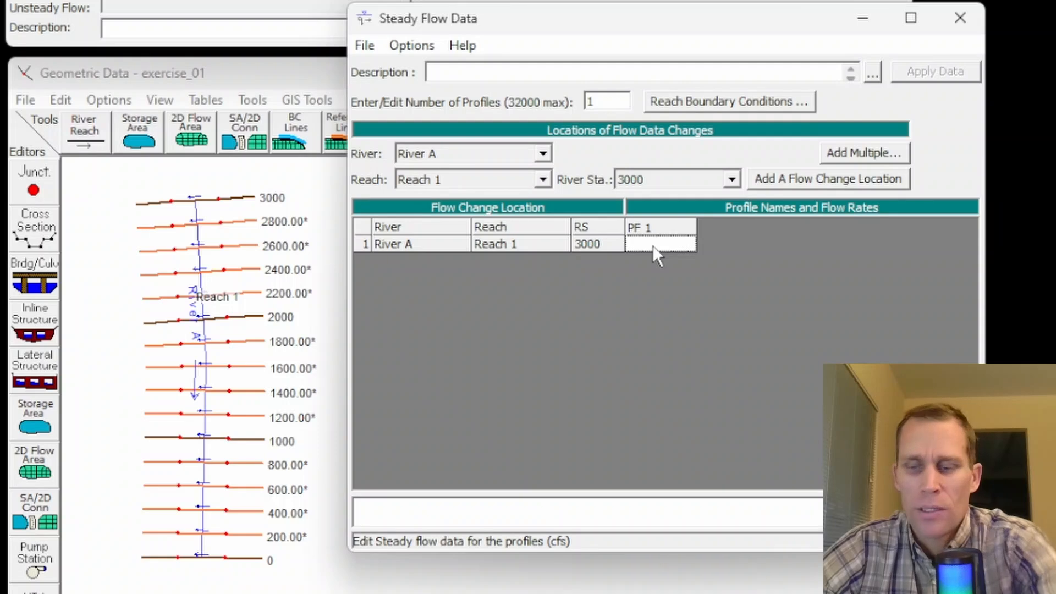
text(100)
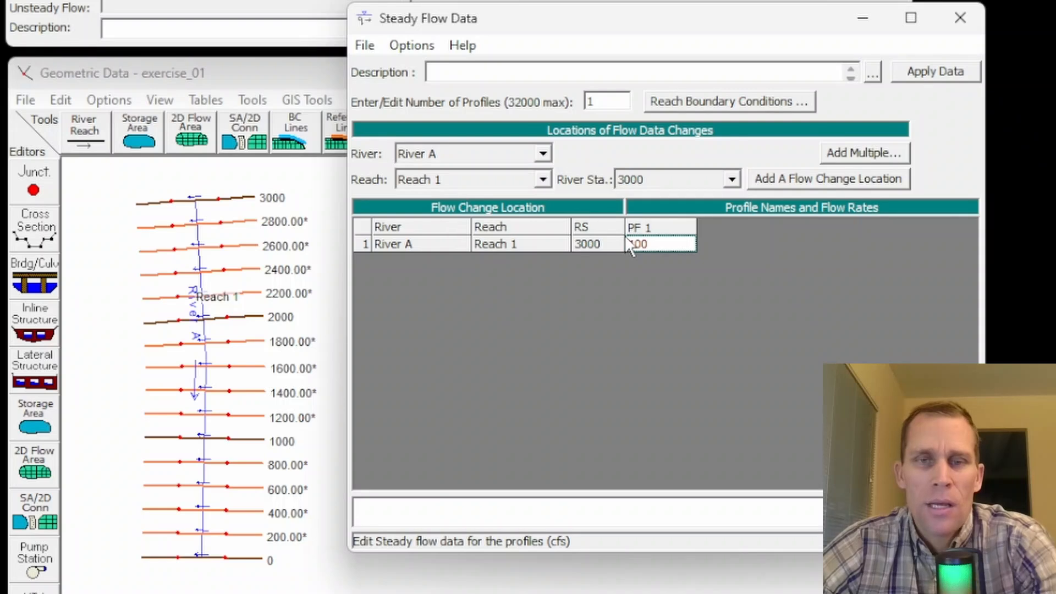
Step: Set the number of profiles to 4 and enter flows of 1000, 10000 and 100000 cfs for PF 2, PF 3 and PF 4
drag(988, 309, 1055, 308)
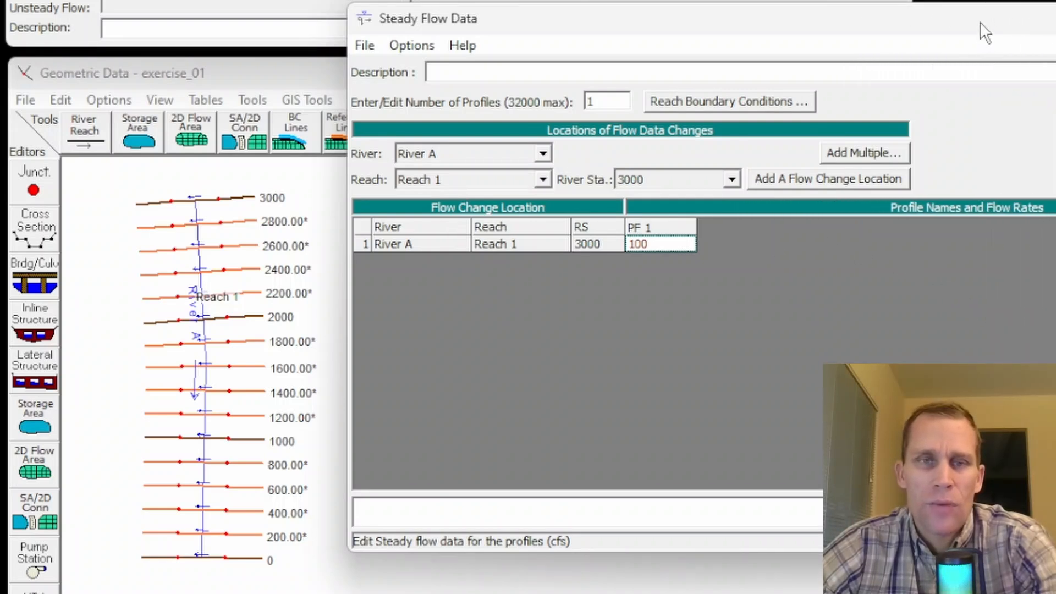
drag(976, 23, 964, 26)
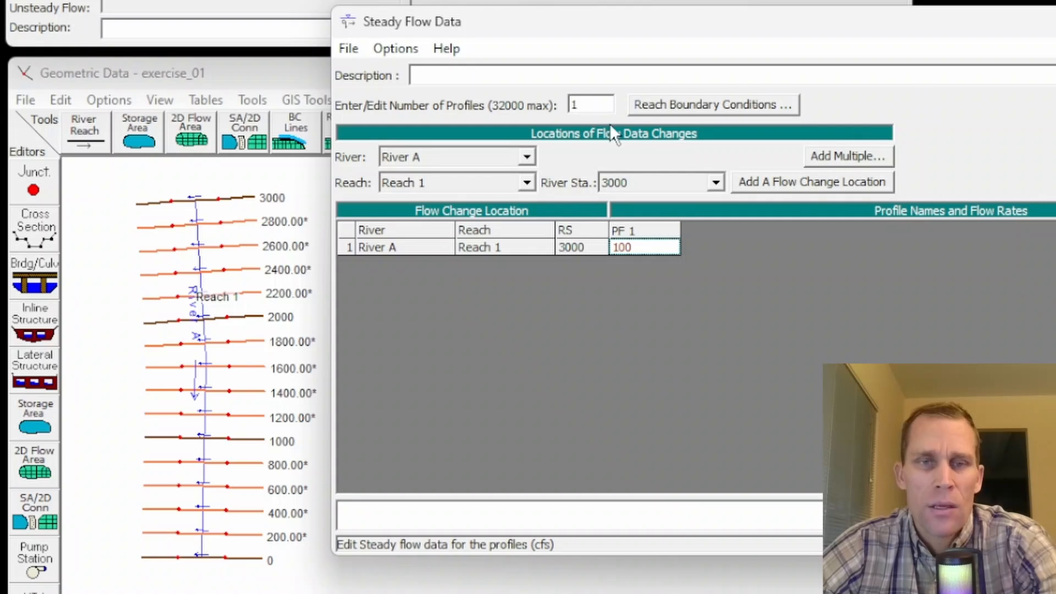
double_click(589, 104)
text(4)
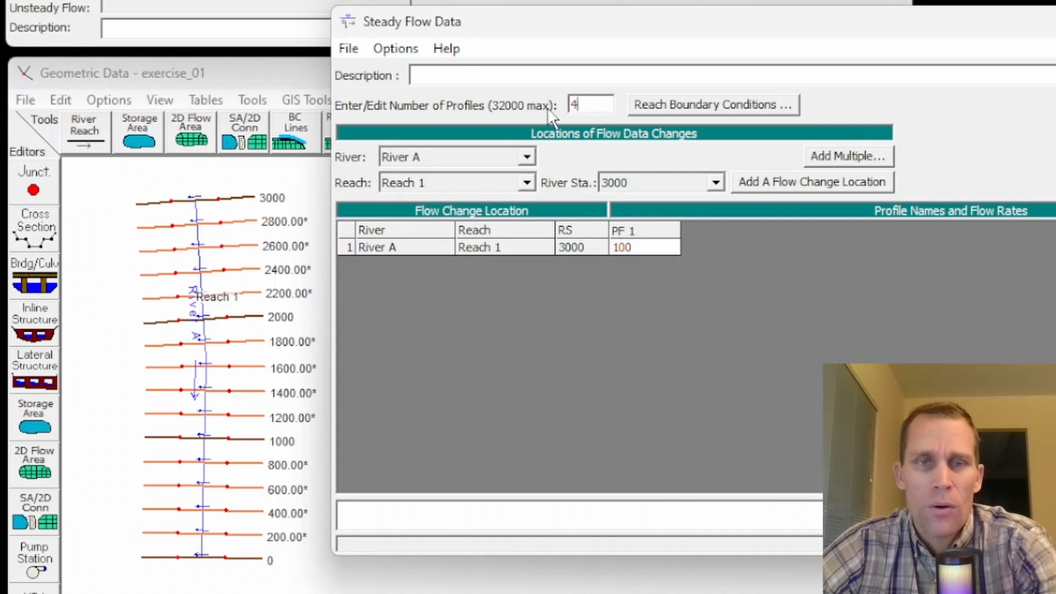
click(715, 247)
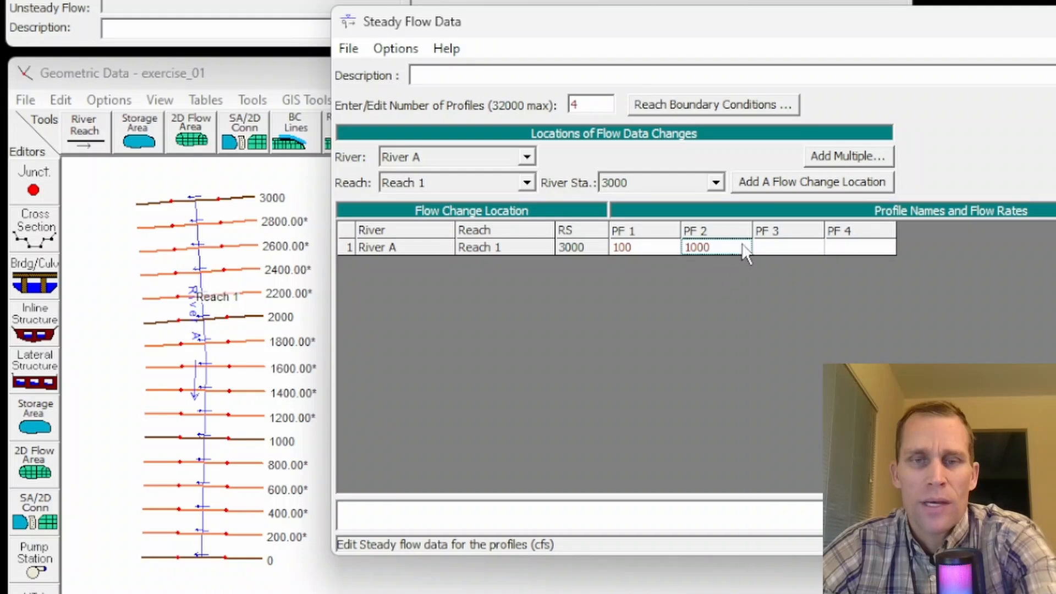
click(775, 250)
text(10000)
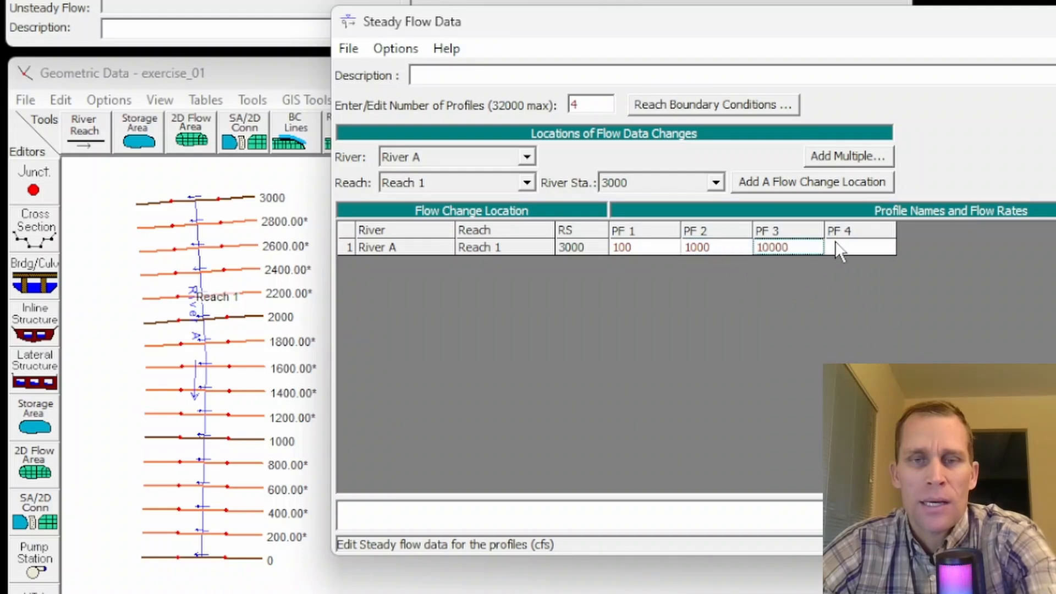
click(847, 247)
text(100000)
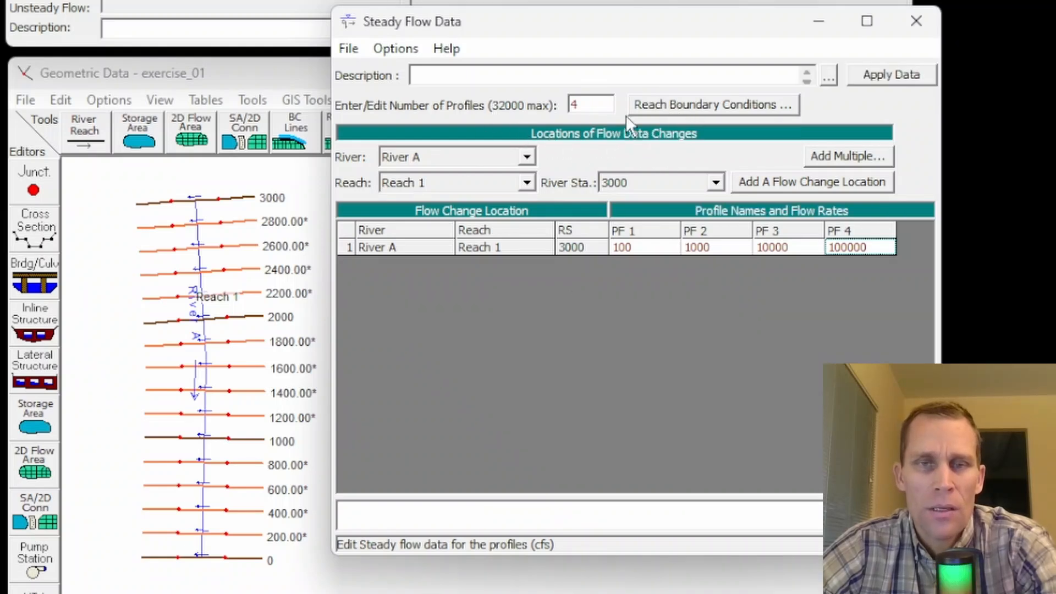
Step: Set the upstream boundary condition of Reach 1 to Normal Depth with a slope of 0.002 for all profiles
click(681, 108)
click(383, 175)
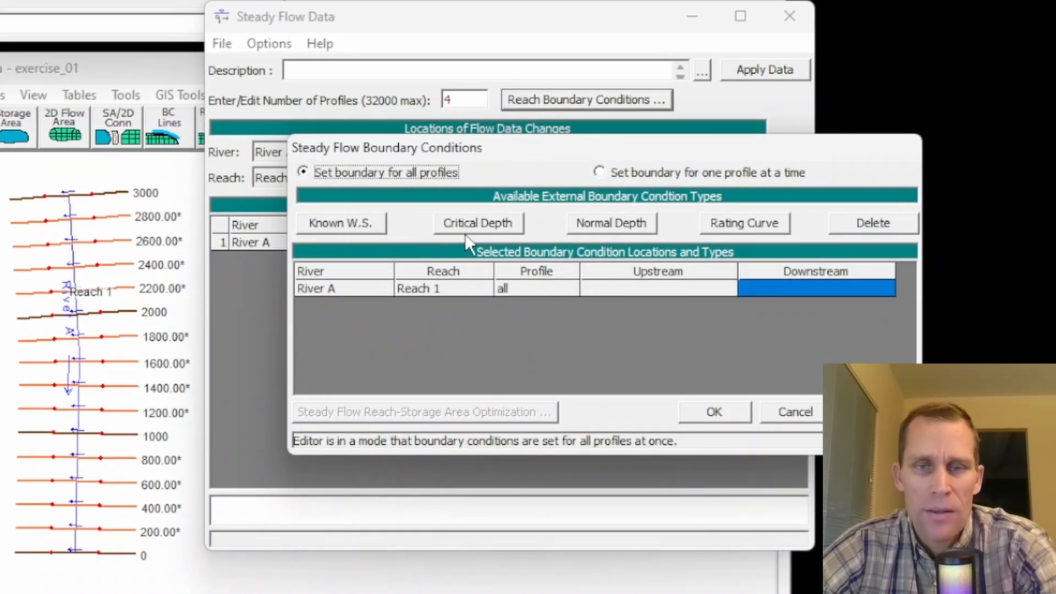
click(638, 288)
click(740, 288)
click(689, 289)
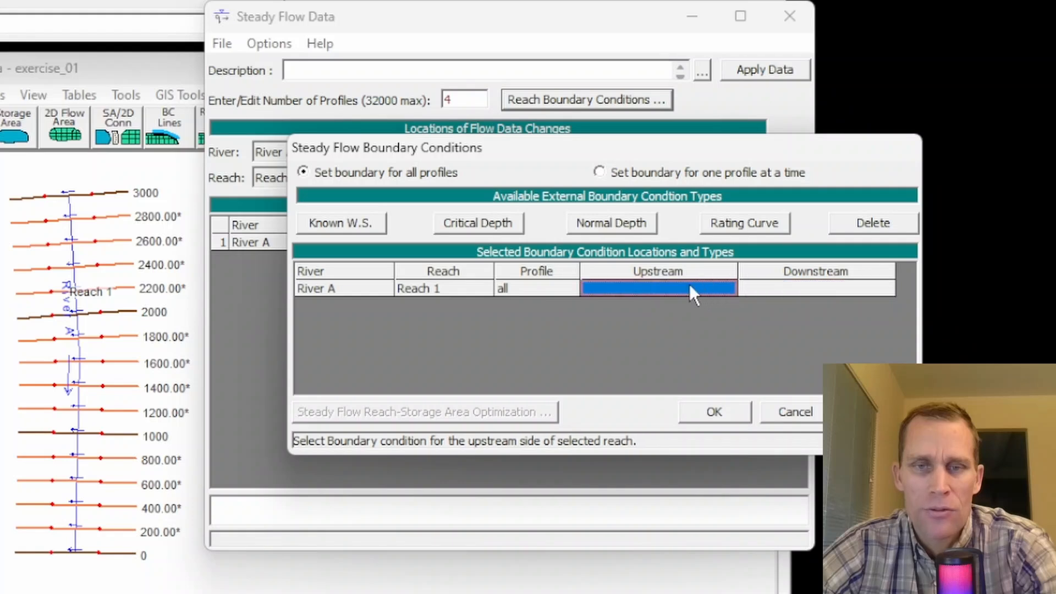
click(601, 231)
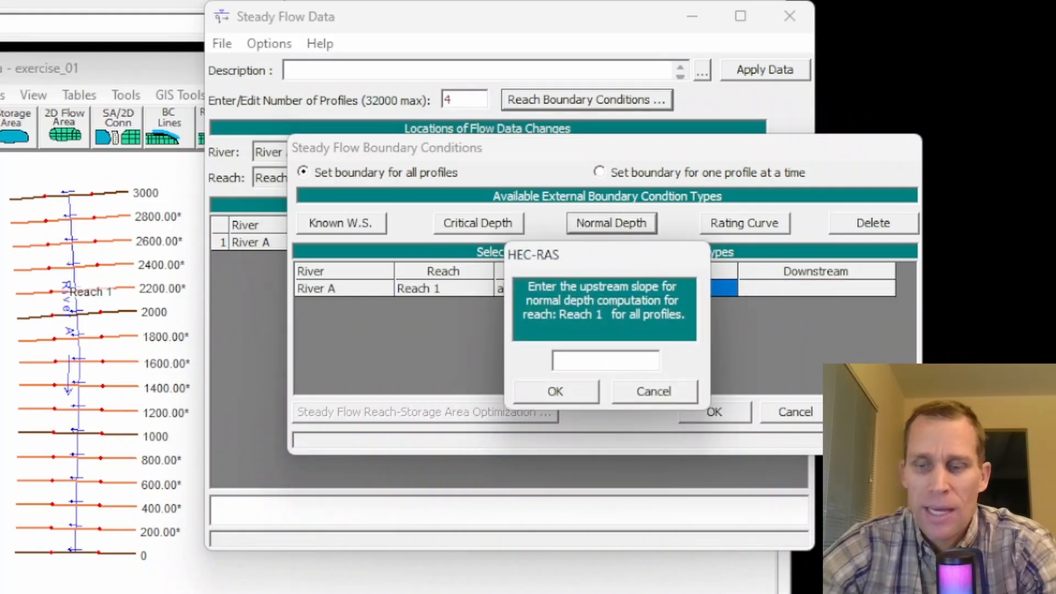
text(.002)
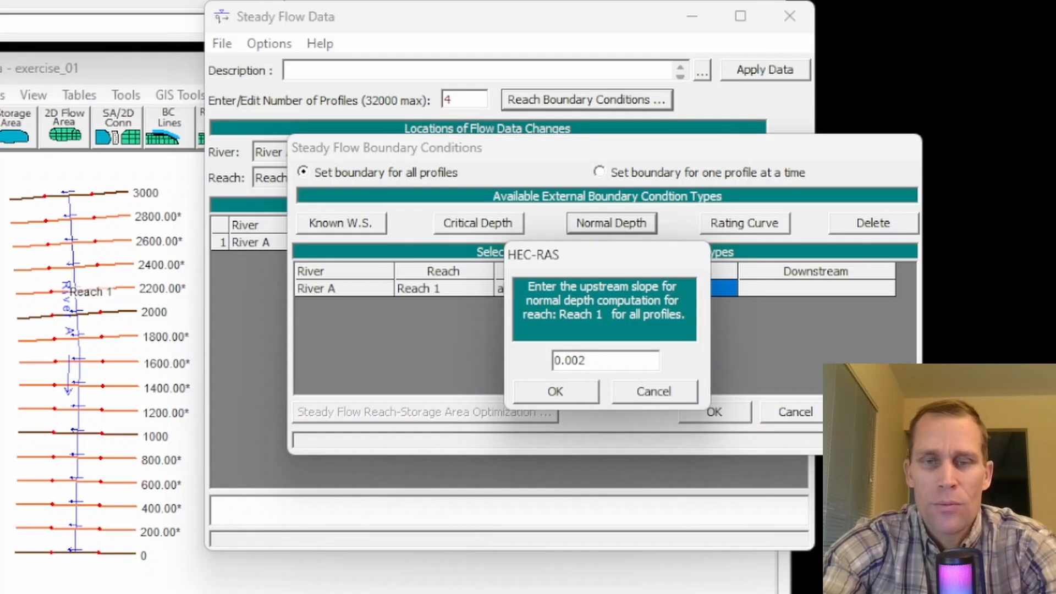
click(558, 392)
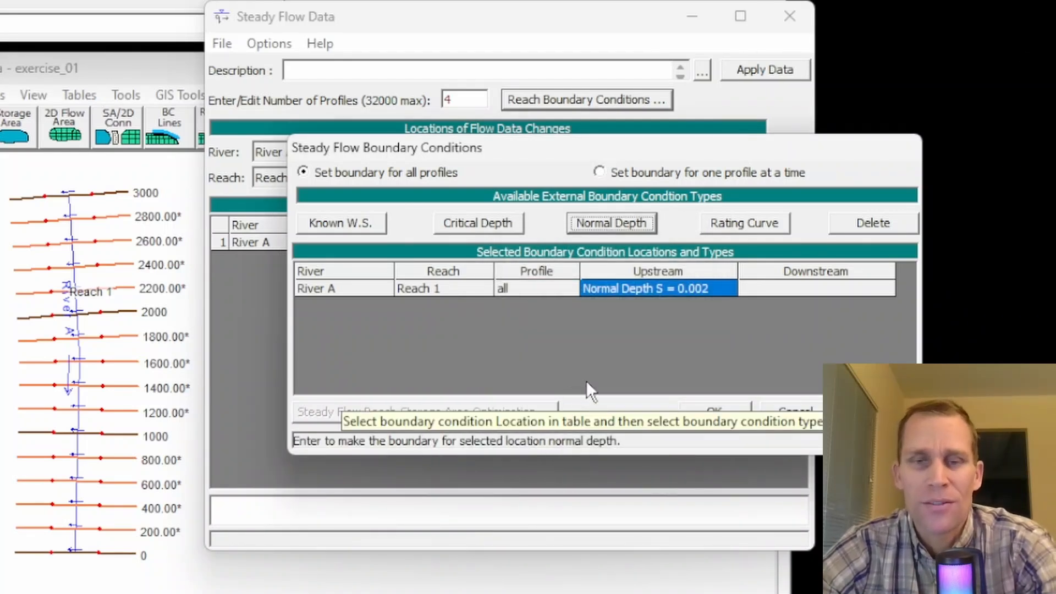
Step: Set the downstream boundary condition of Reach 1 to Normal Depth with a slope of 0.002 and accept the boundary conditions
click(786, 291)
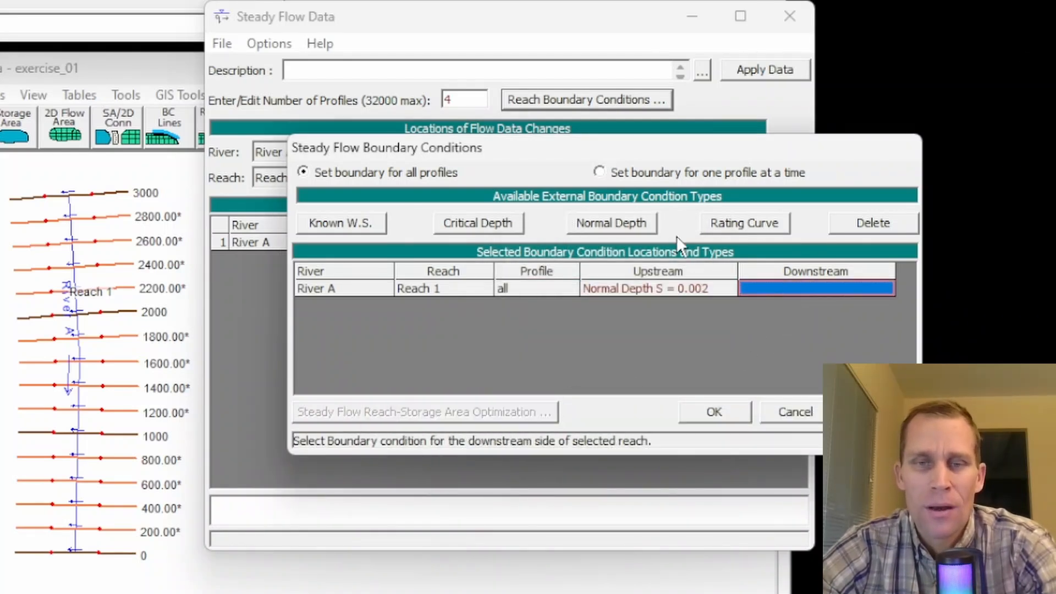
click(594, 224)
text(0.002)
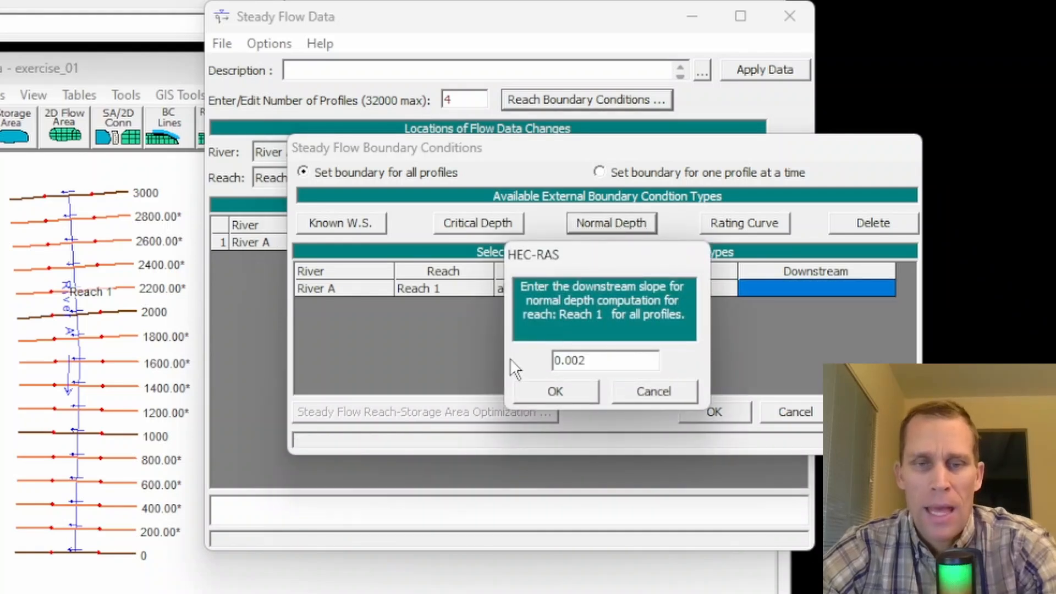
click(556, 389)
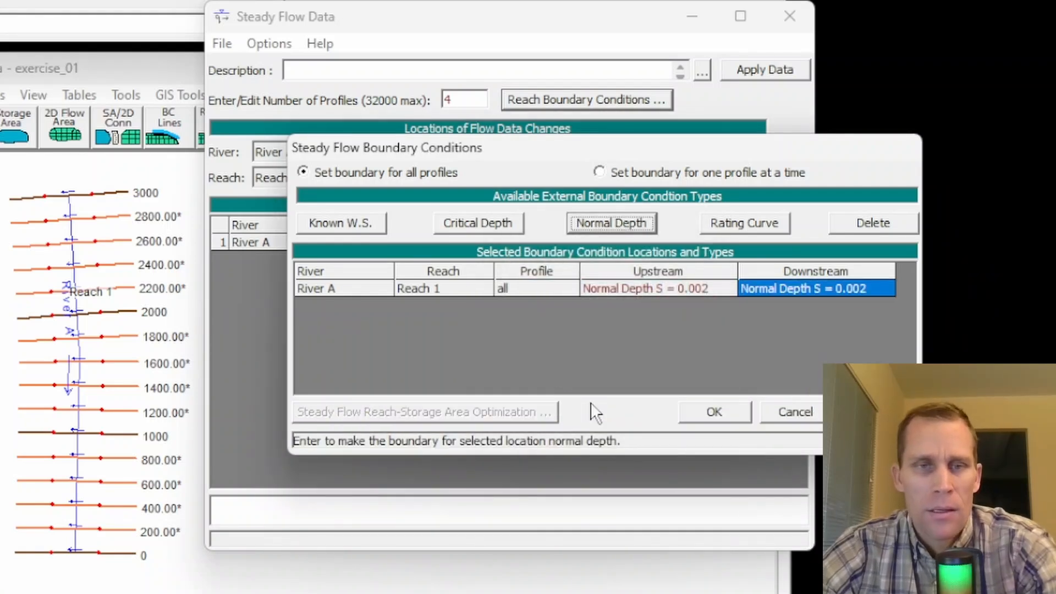
click(715, 412)
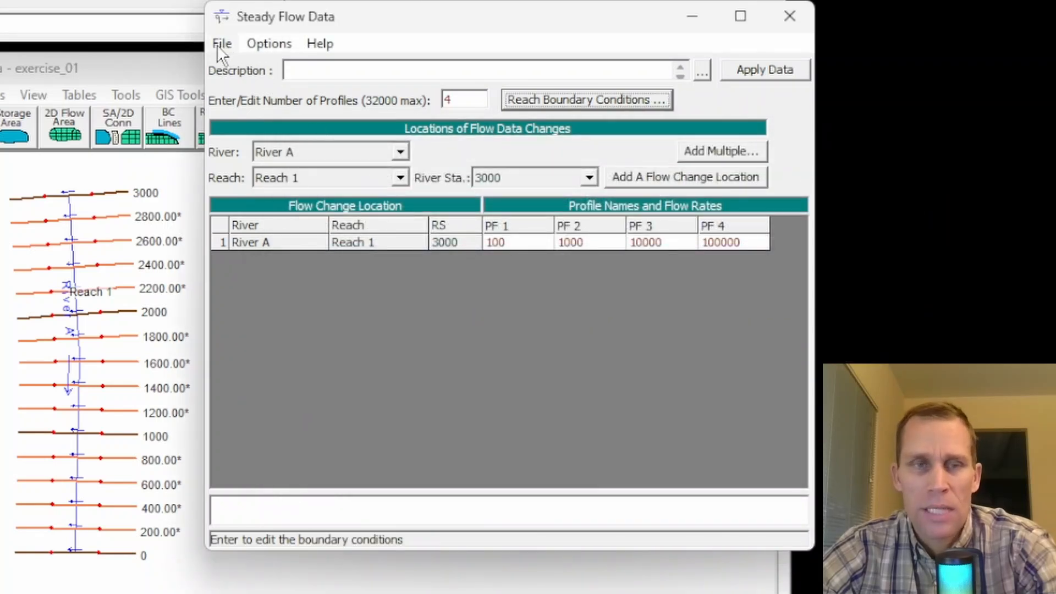
Step: Save the steady flow data in the project folder with the title exercise_01 and close the flow data editor
click(221, 44)
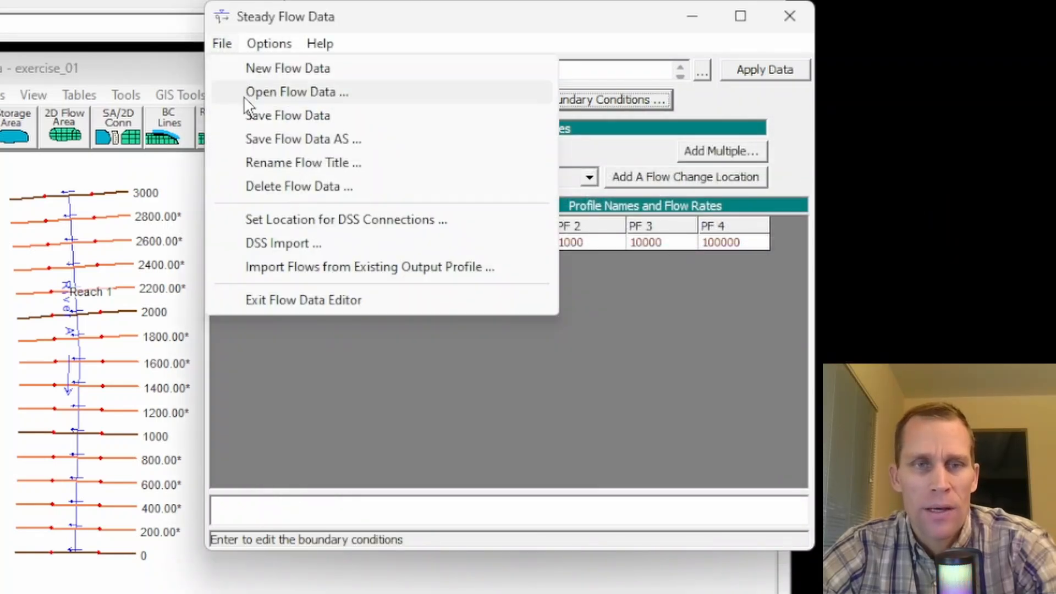
click(260, 115)
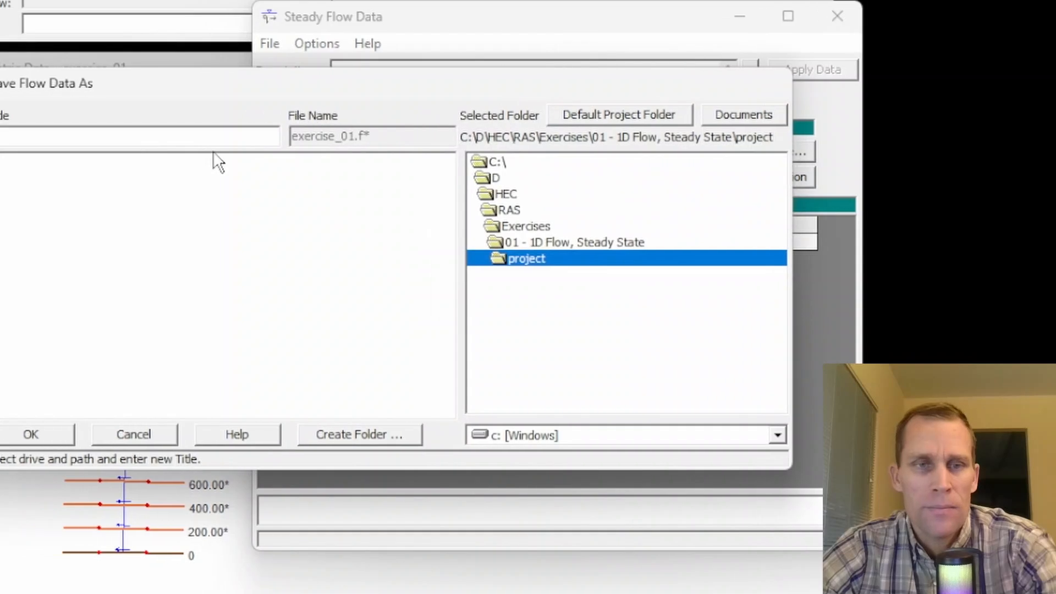
text(exercise_01)
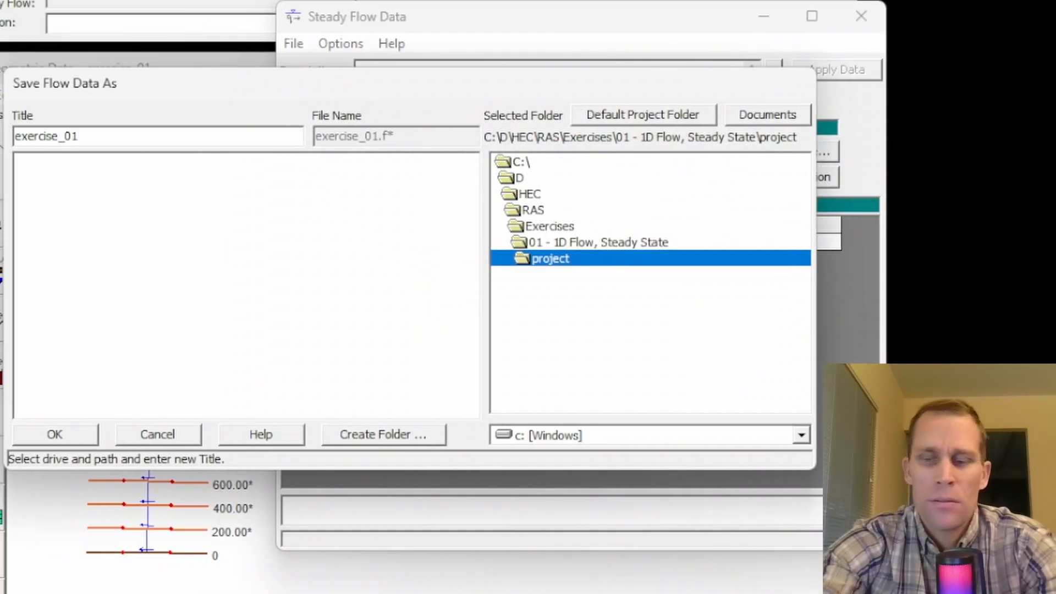
key(shift+Home)
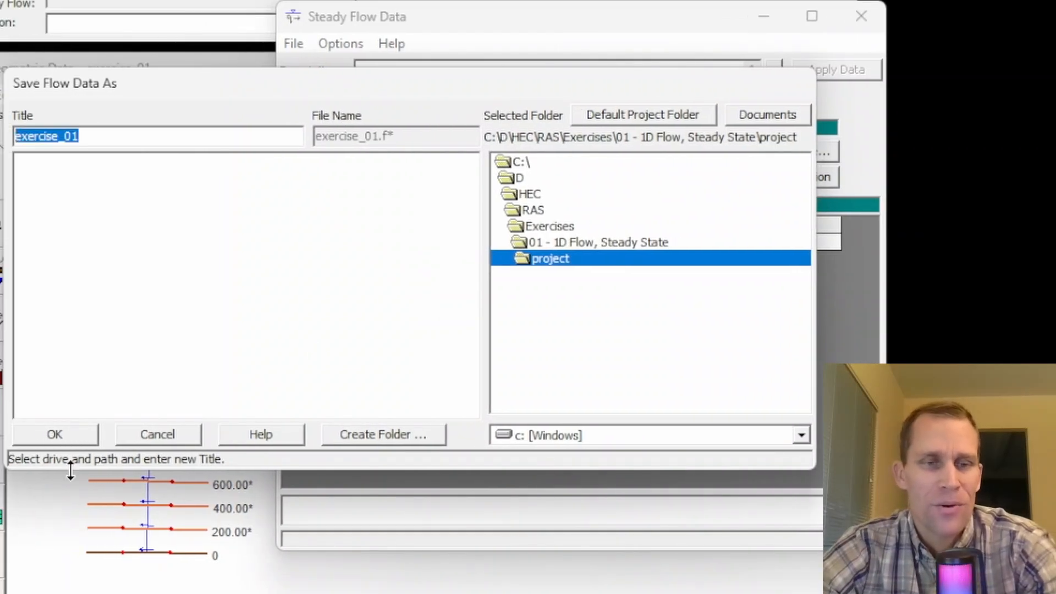
click(67, 437)
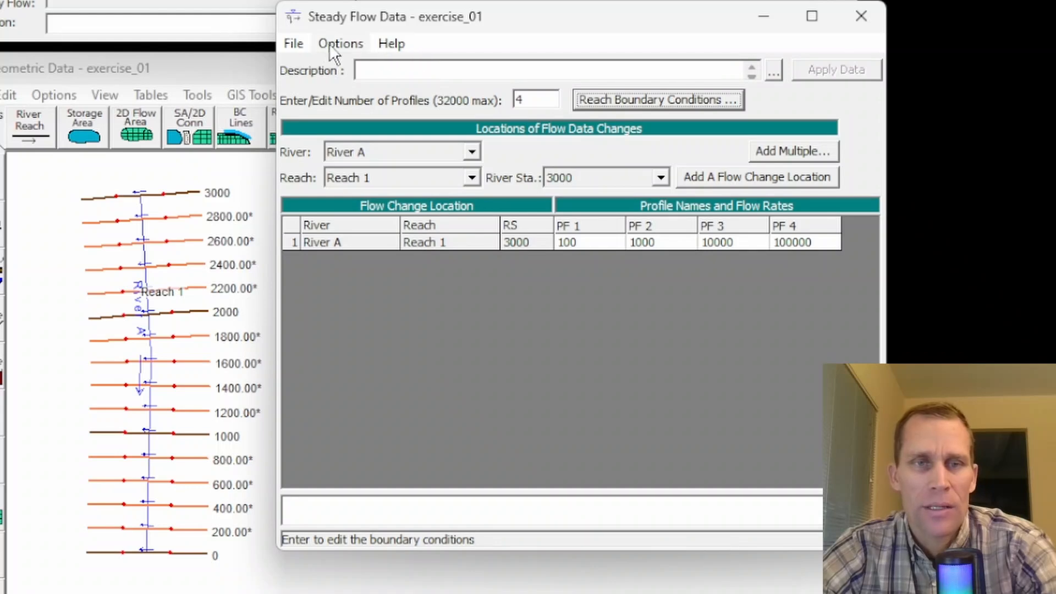
click(294, 44)
click(324, 116)
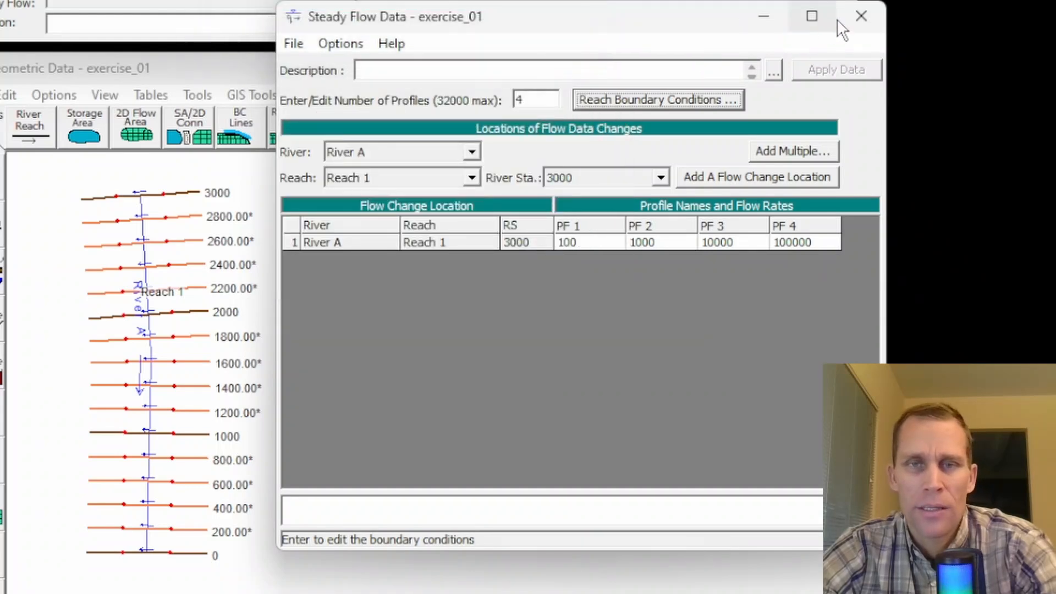
click(860, 18)
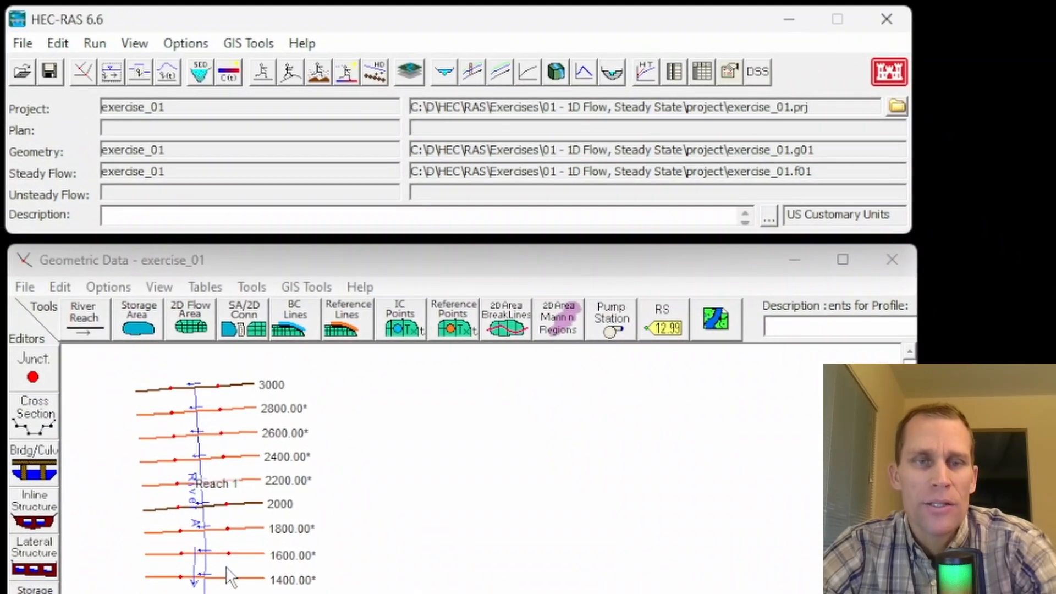
click(374, 255)
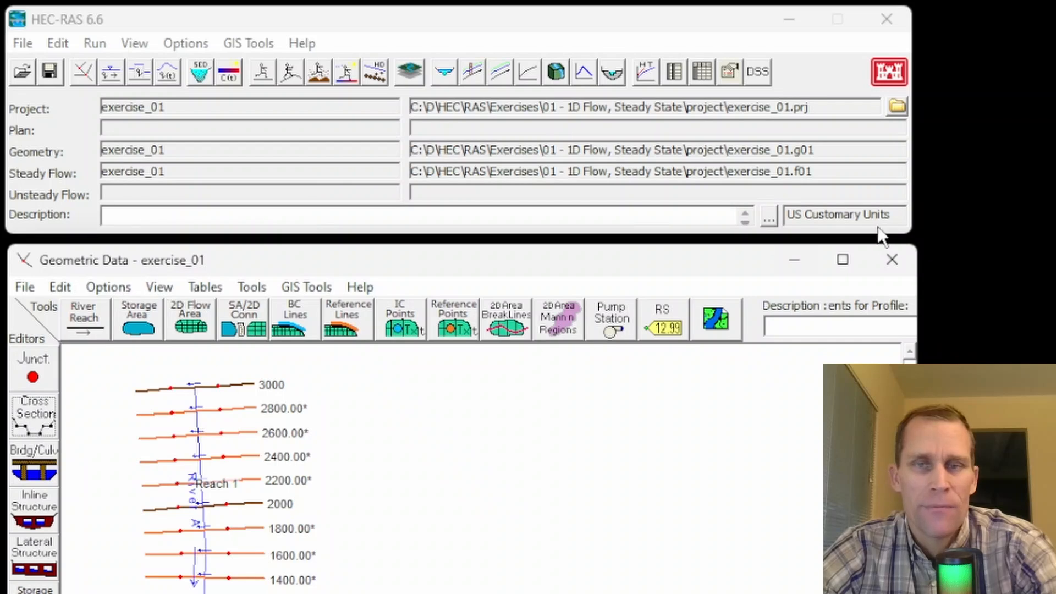
click(895, 258)
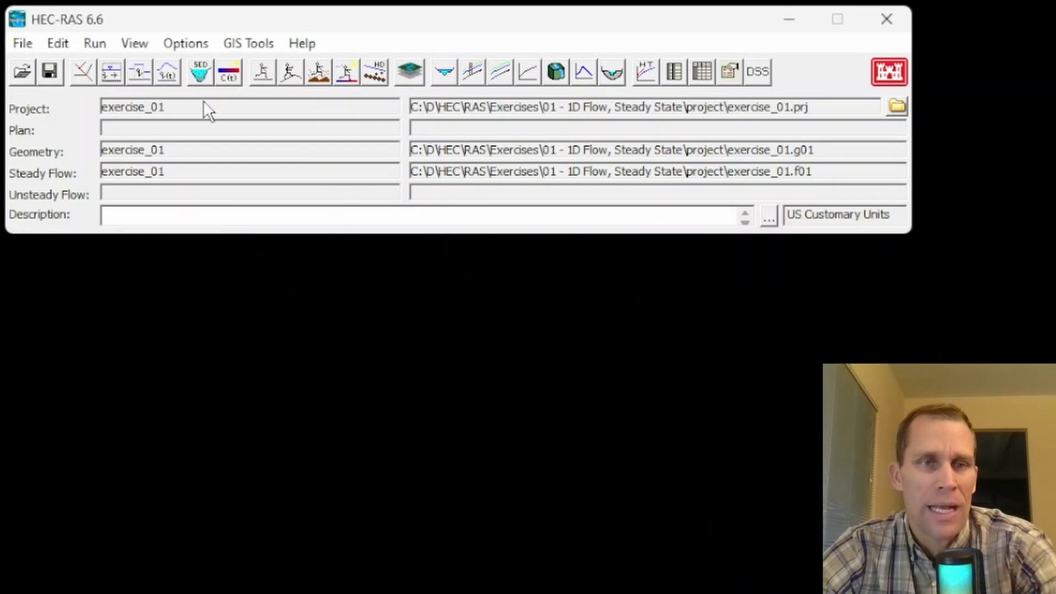
click(82, 71)
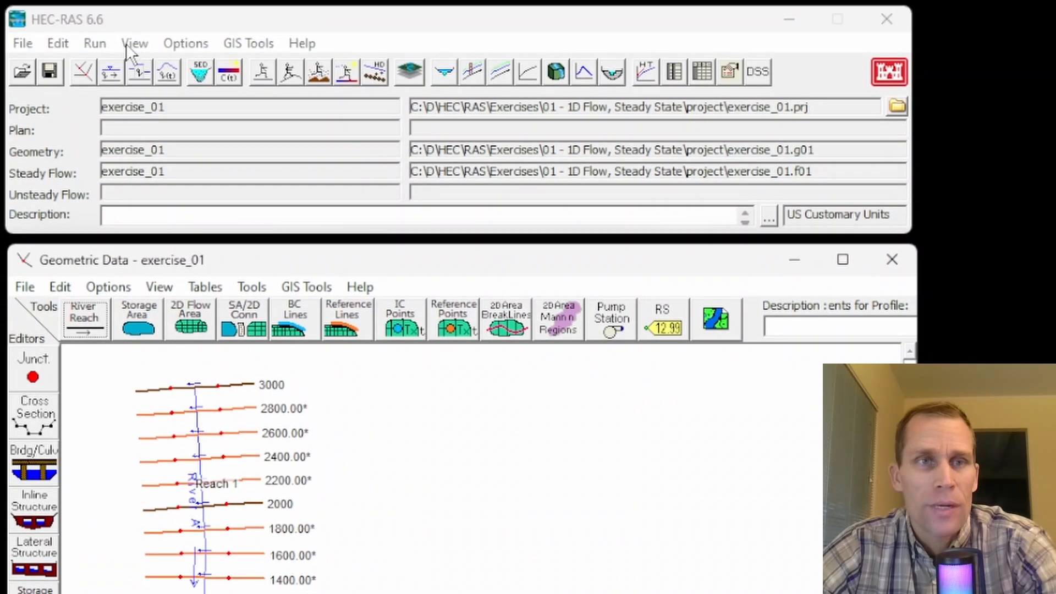
click(95, 44)
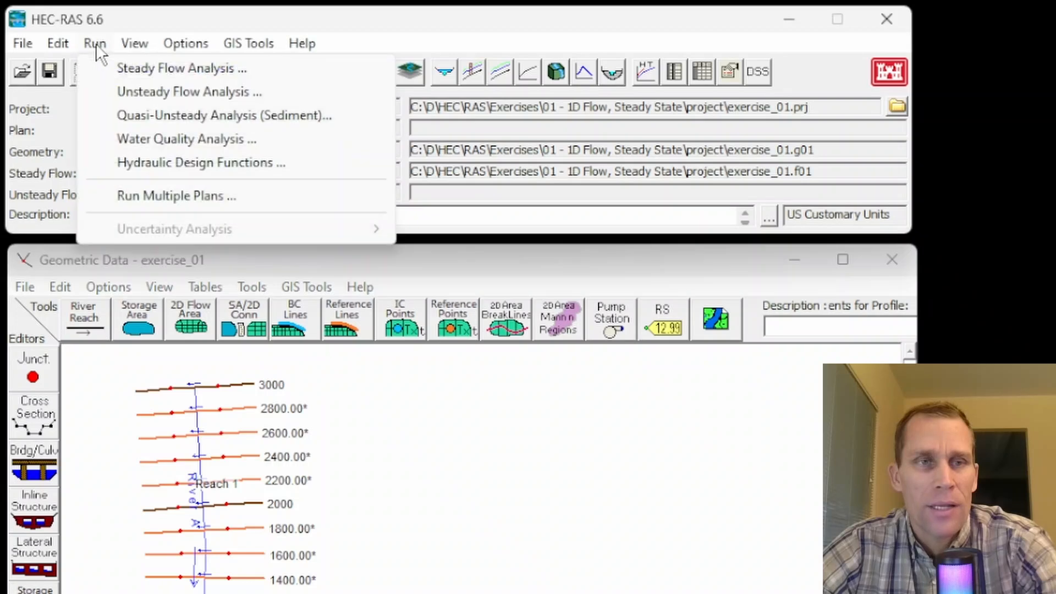
click(127, 70)
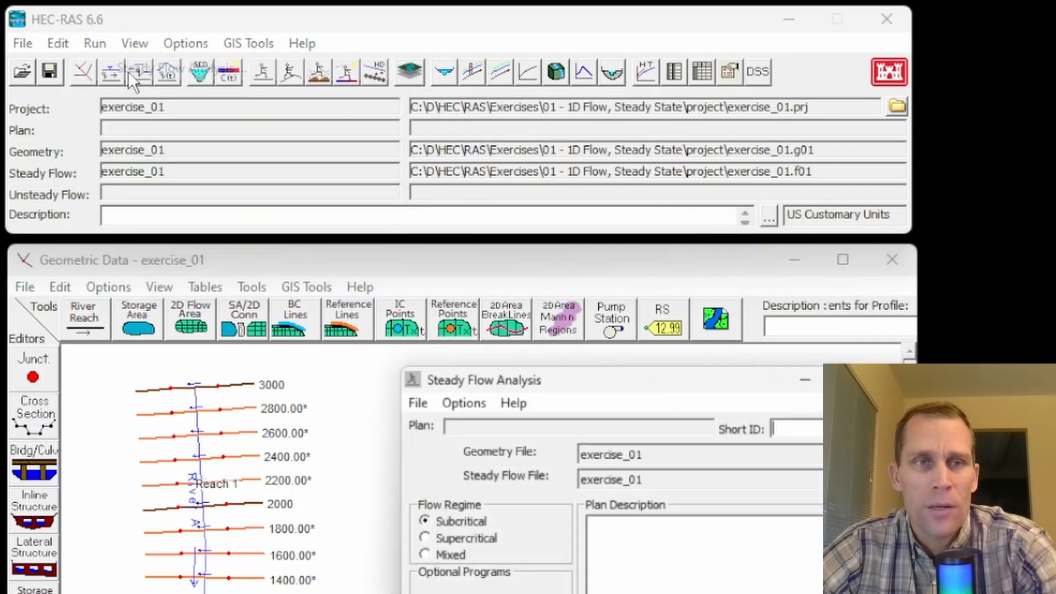
drag(767, 369, 747, 361)
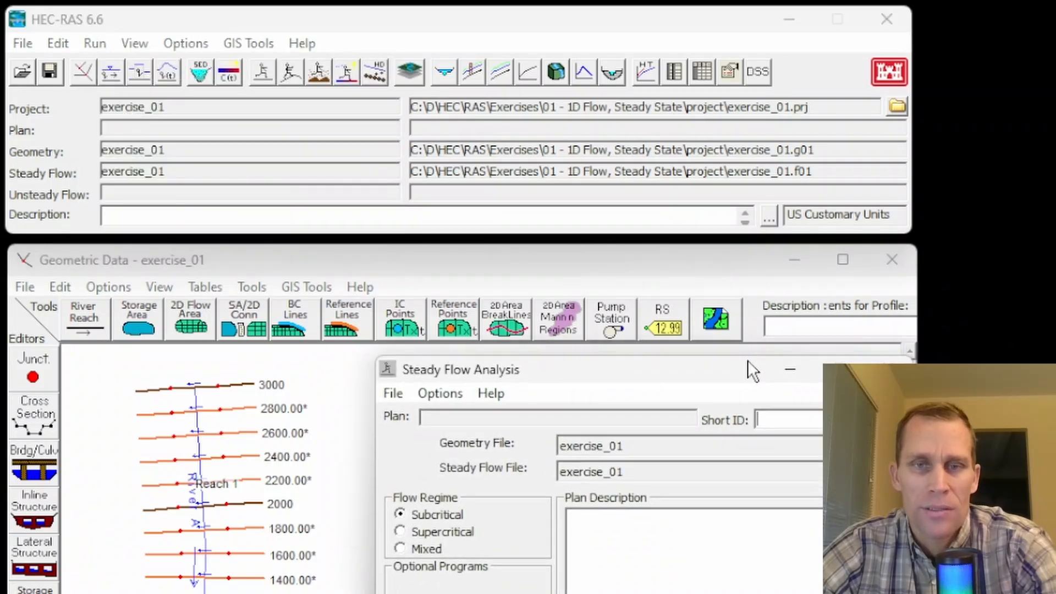
click(889, 369)
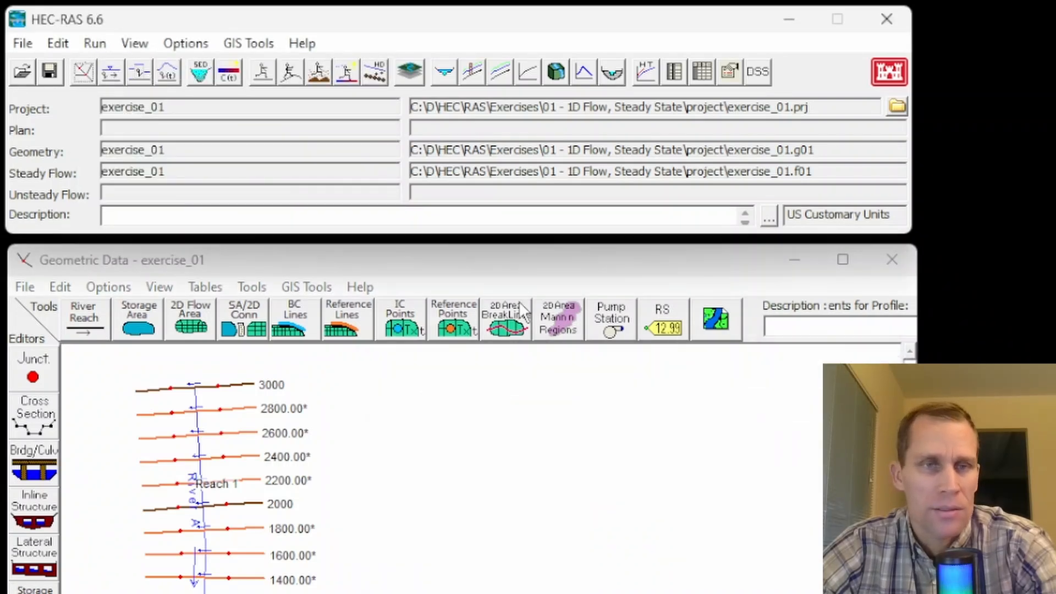
Step: Open the steady flow analysis and choose exercise_01 as both the geometry file and the steady flow file
click(261, 73)
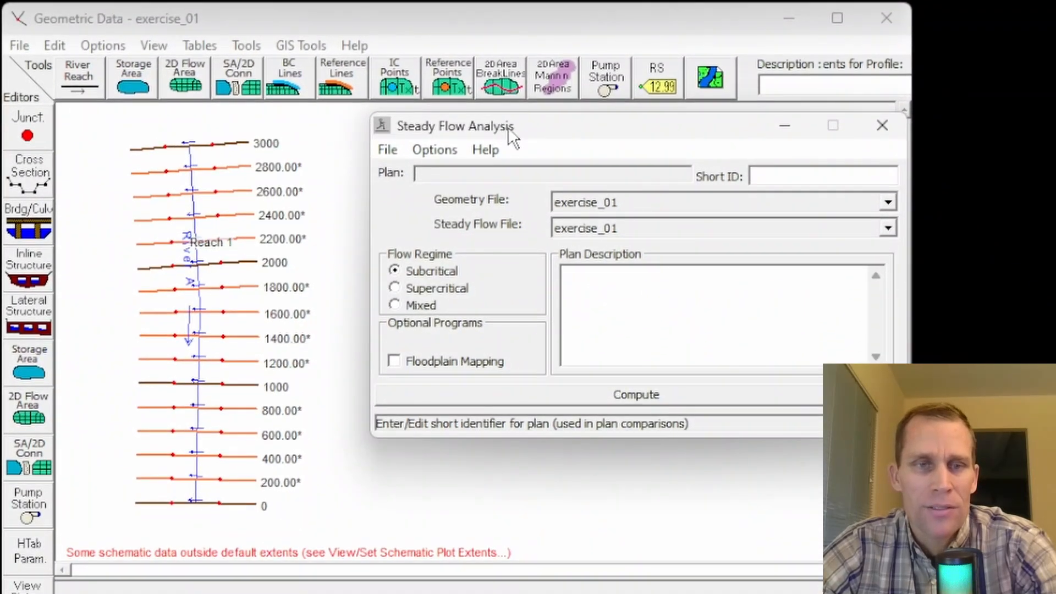
drag(507, 127, 459, 28)
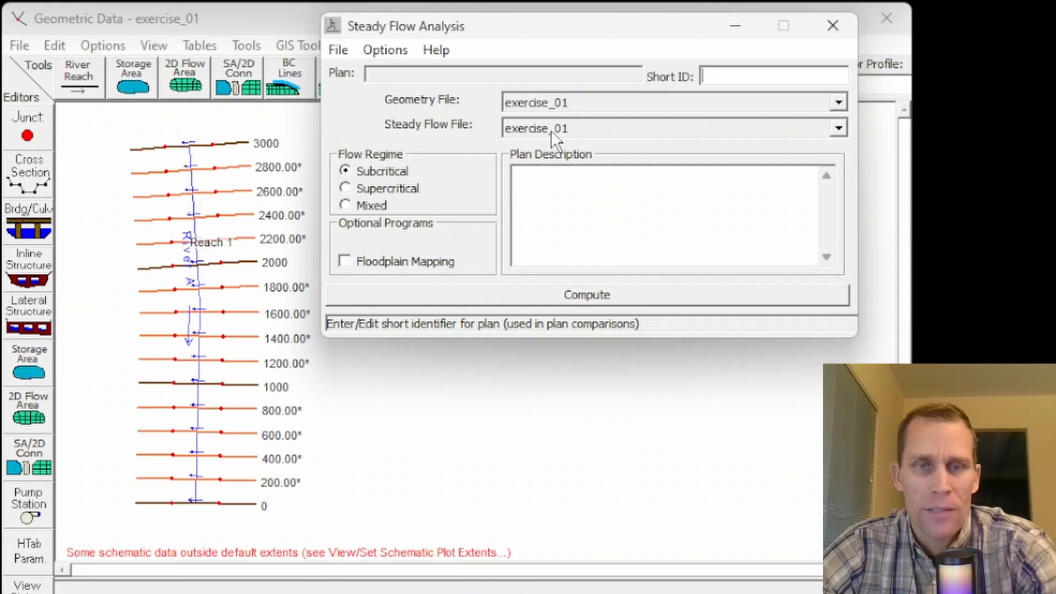
click(612, 102)
click(605, 118)
click(605, 122)
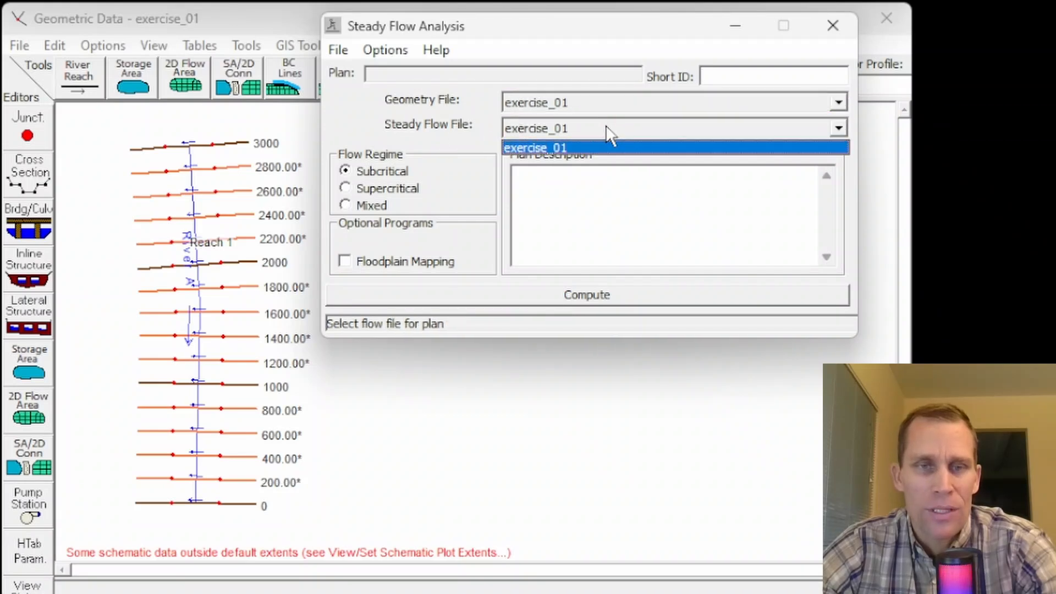
click(605, 127)
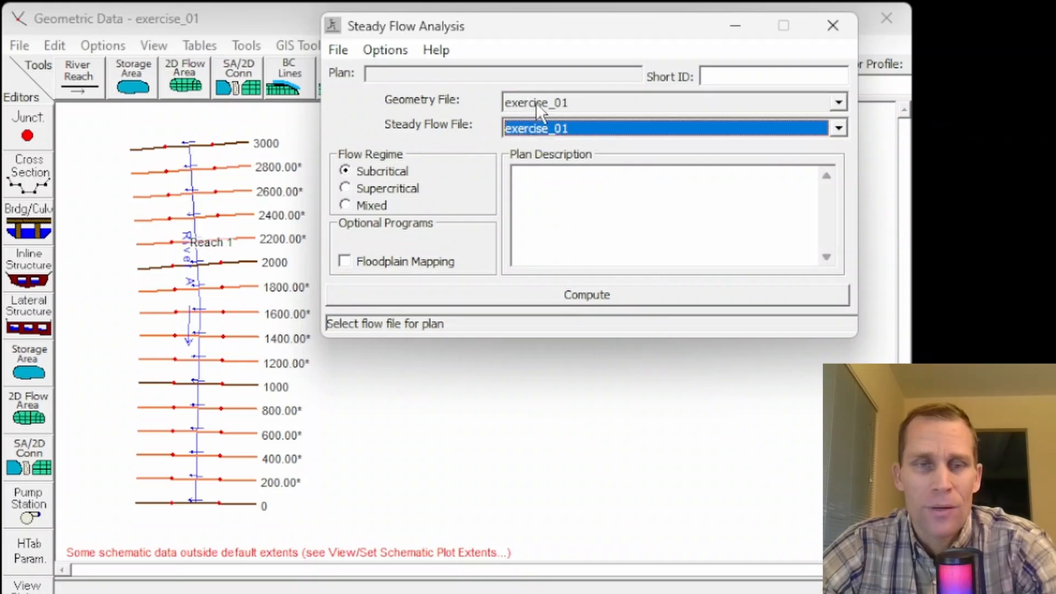
Step: Save the plan in the project folder with the title exercise_01 and the short identifier exercise_01
click(338, 51)
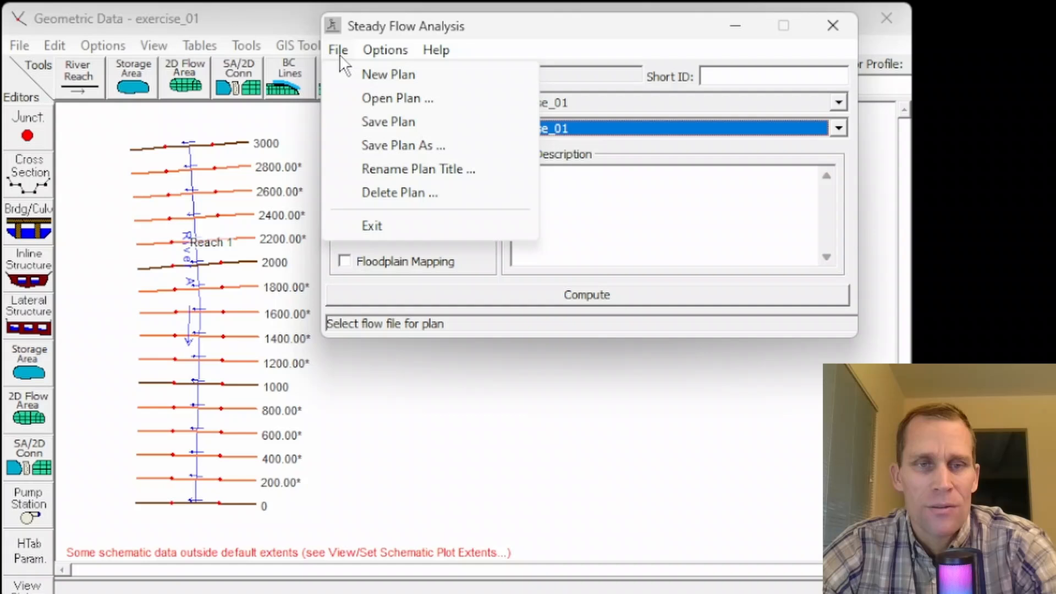
click(374, 122)
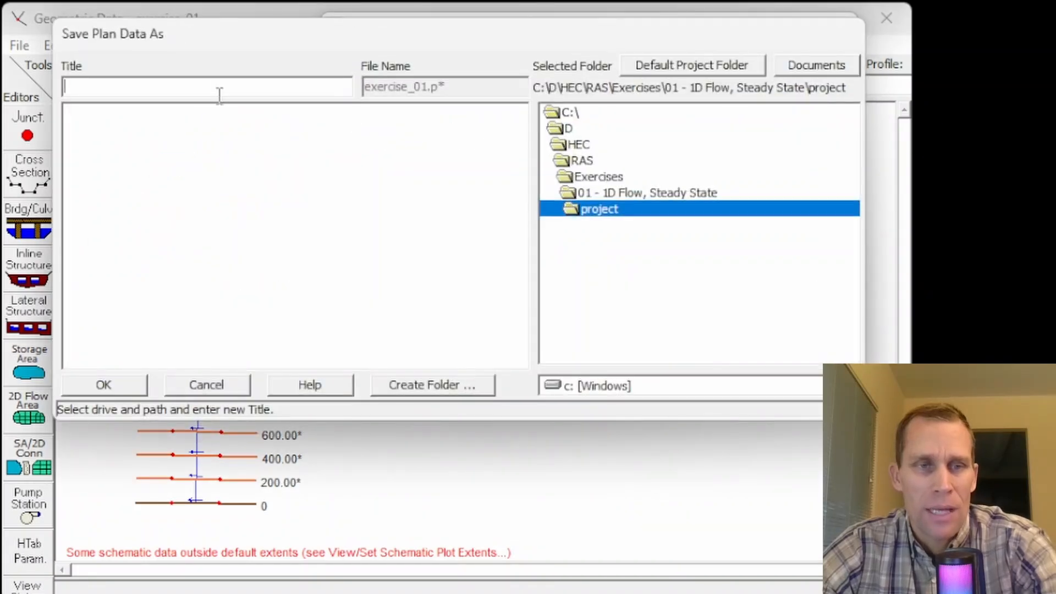
text(exercise_01)
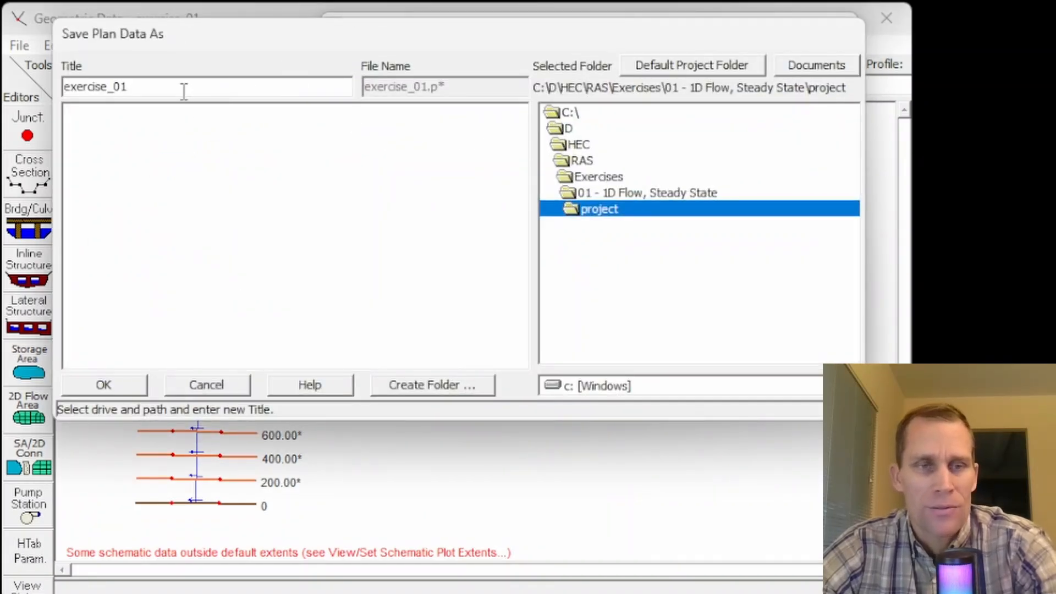
drag(184, 90, 7, 107)
key(ctrl+c)
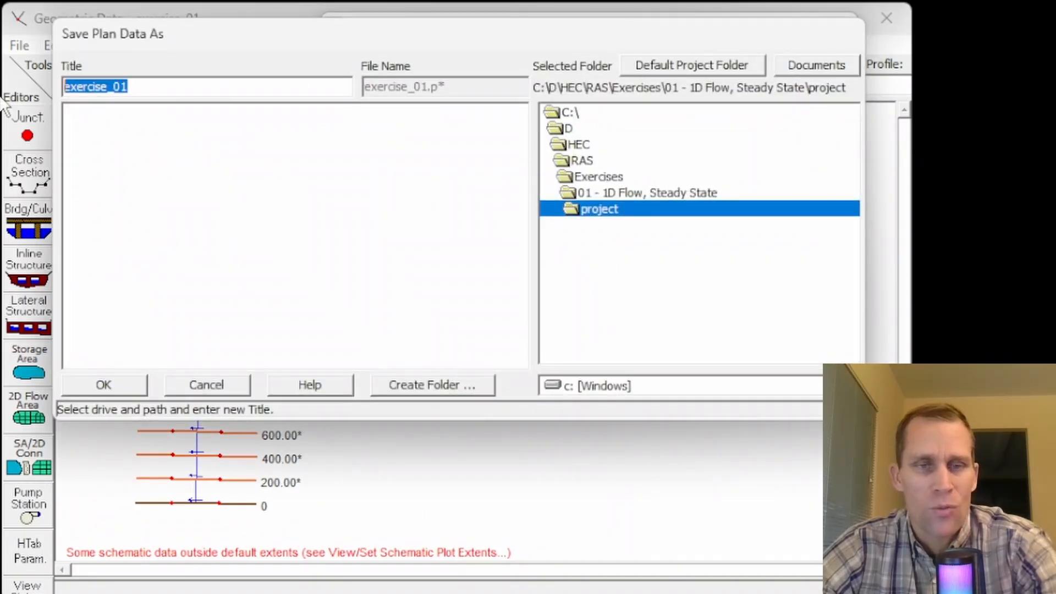
click(149, 87)
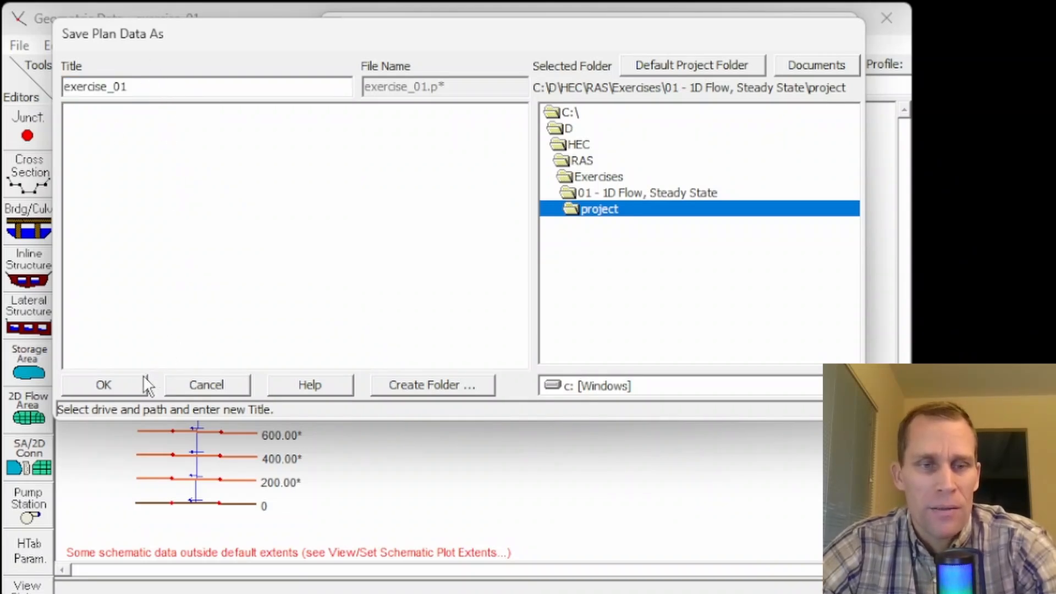
click(105, 385)
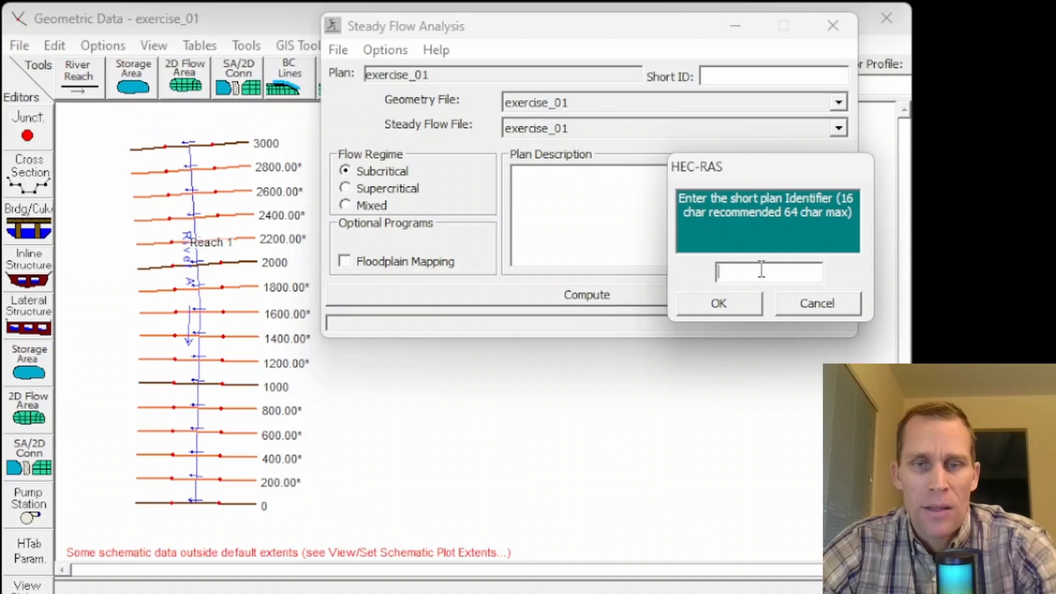
key(ctrl+v)
click(727, 305)
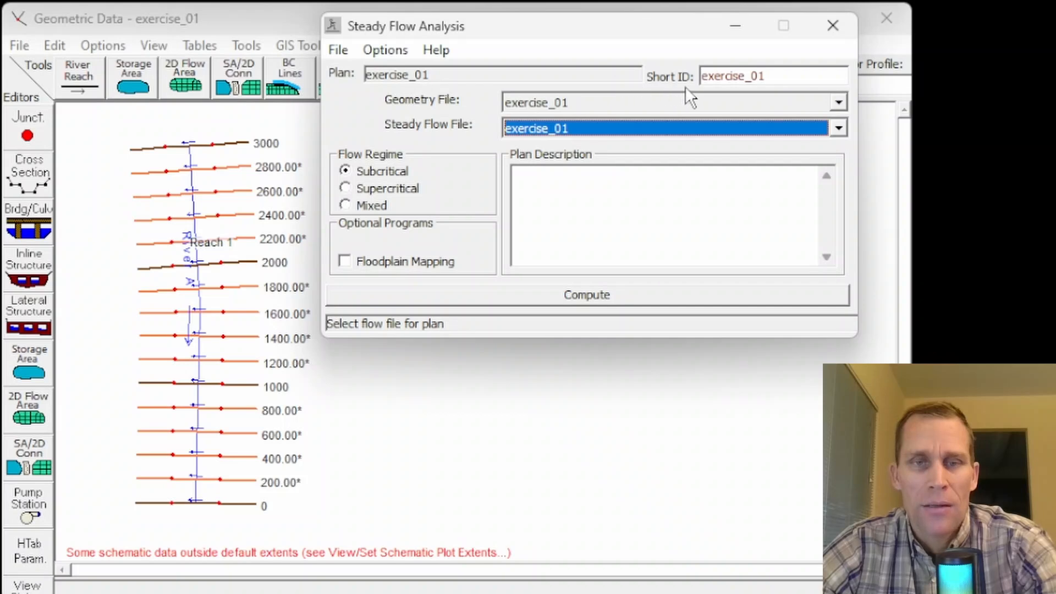
click(380, 49)
click(382, 49)
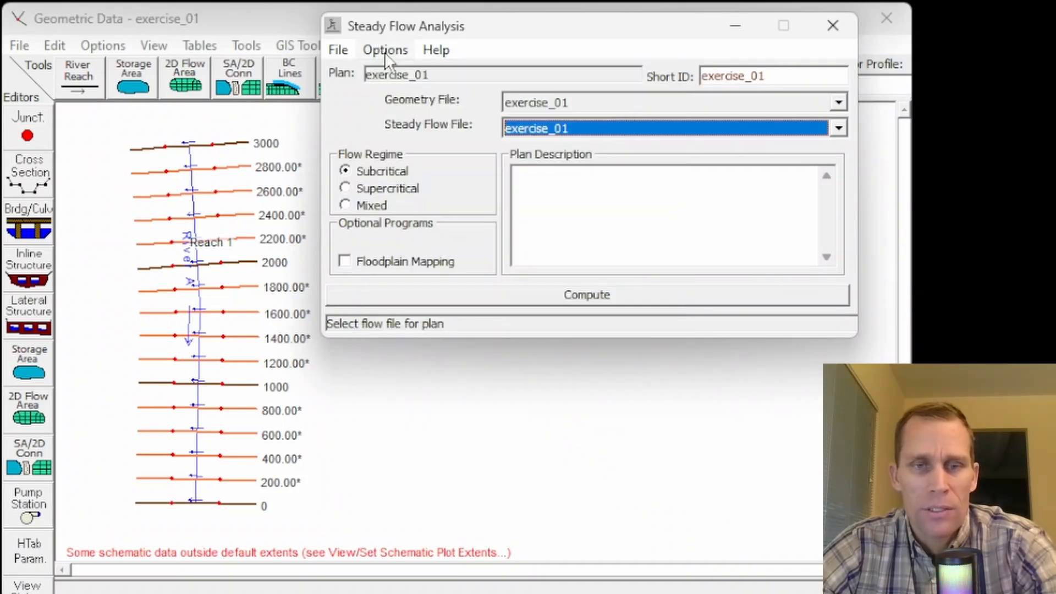
Step: Compute the exercise_01 steady flow plan, then dismiss the computation report and the steady flow analysis
click(584, 296)
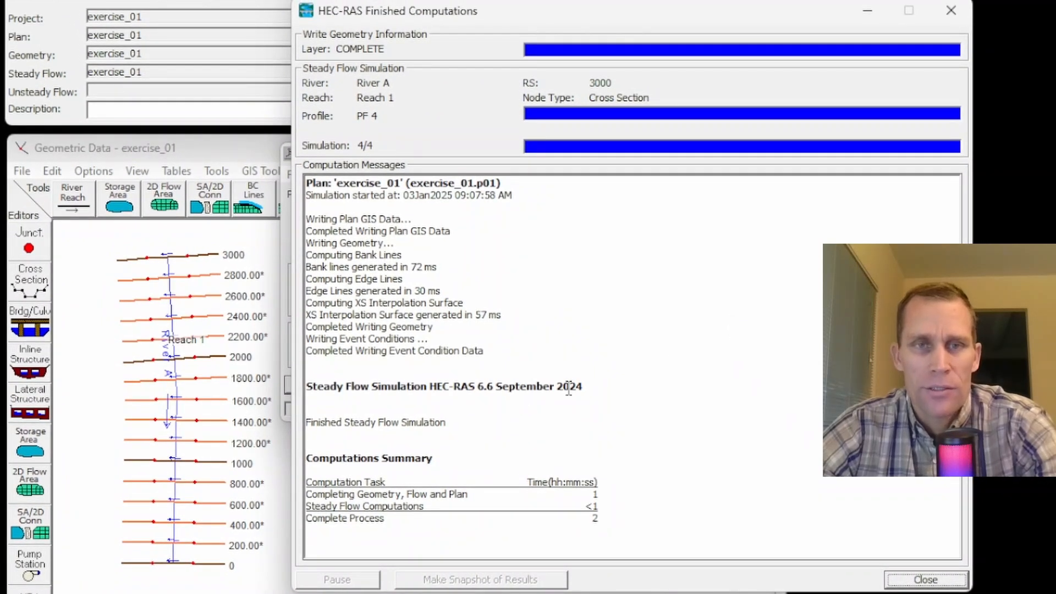
click(913, 581)
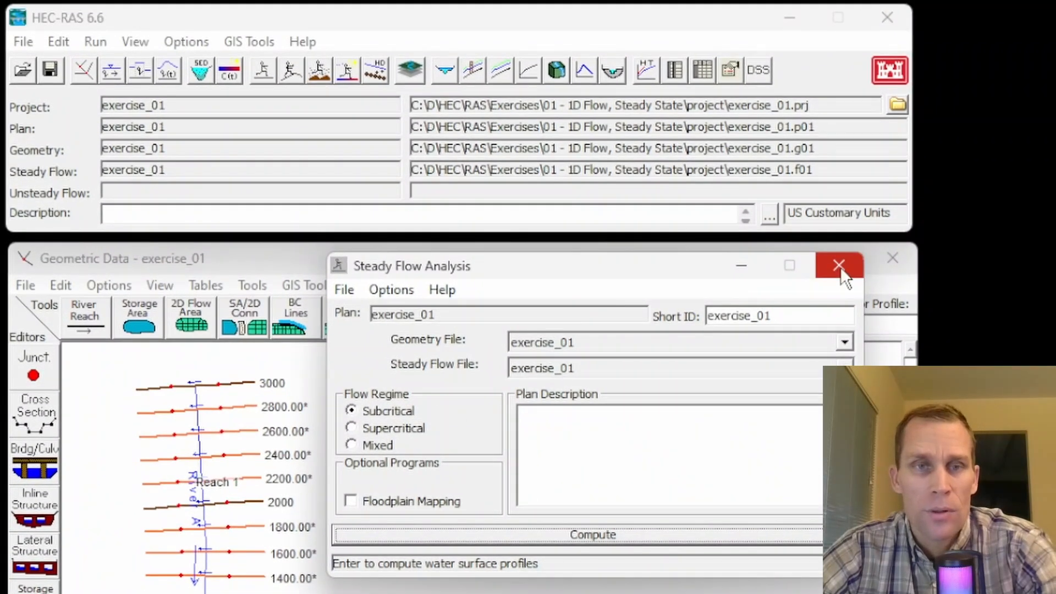
click(840, 267)
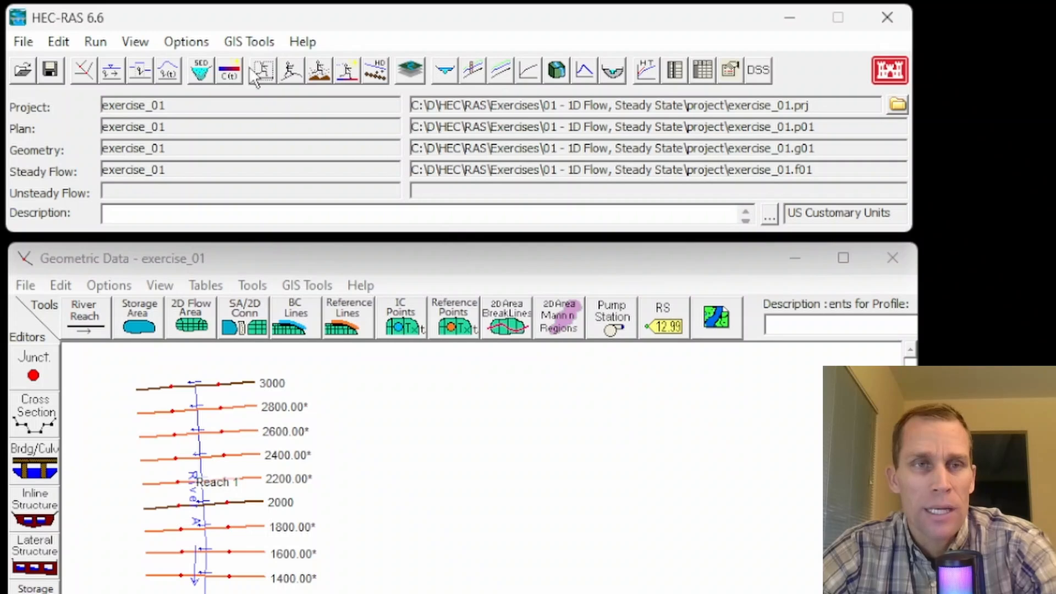
Step: Open the cross section plot, enlarge its window and display river station 0 of River A, Reach 1
click(137, 40)
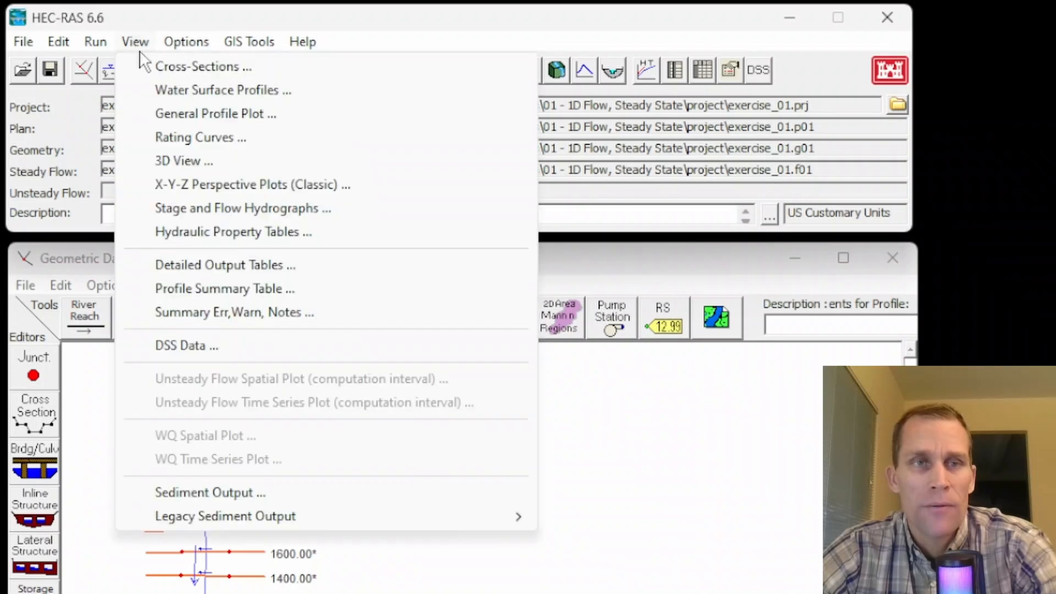
click(184, 66)
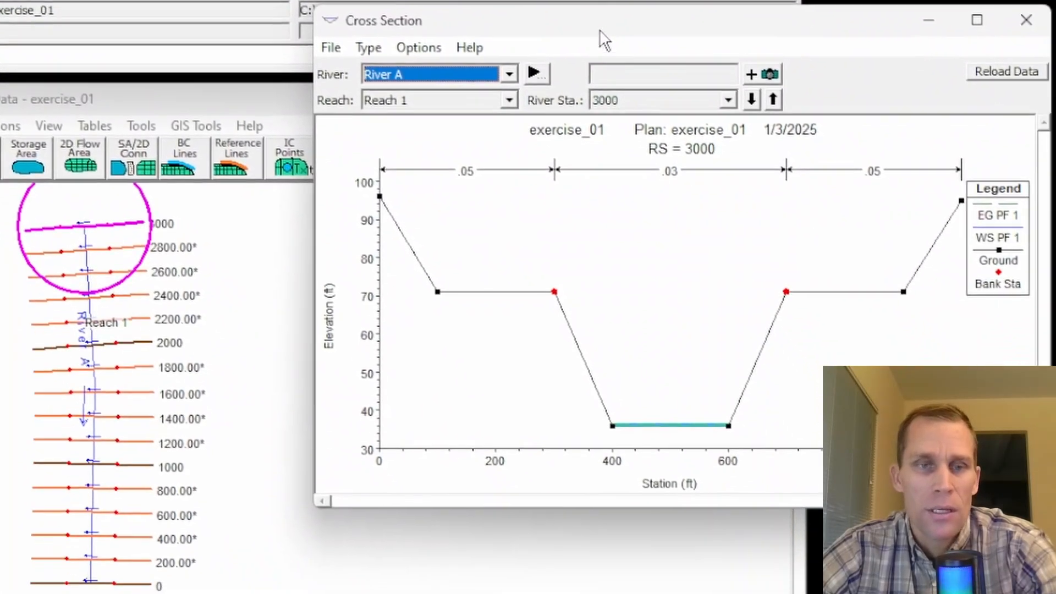
drag(698, 167, 623, 179)
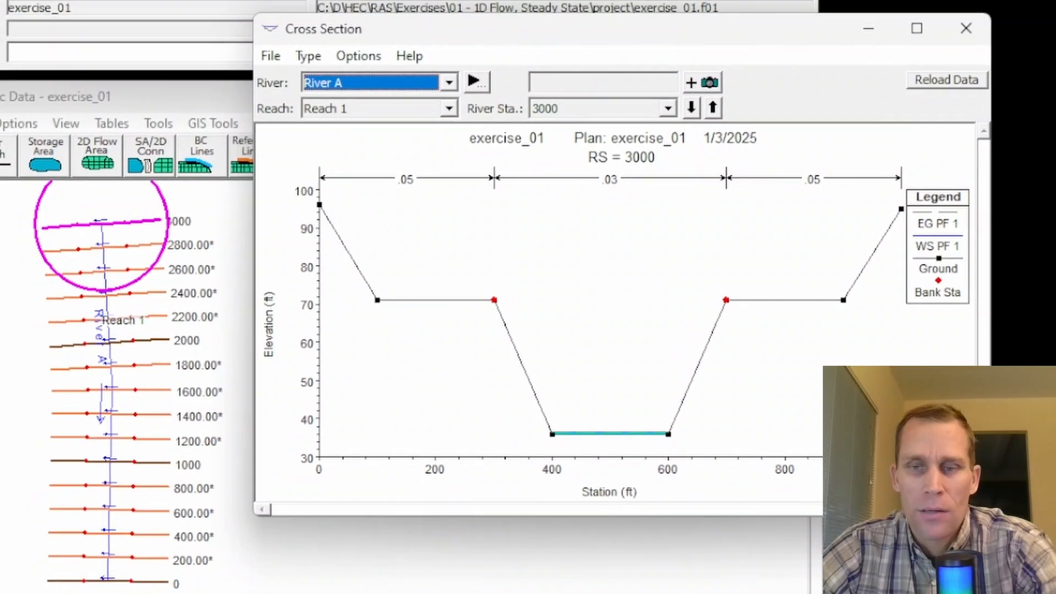
drag(1043, 506, 1009, 550)
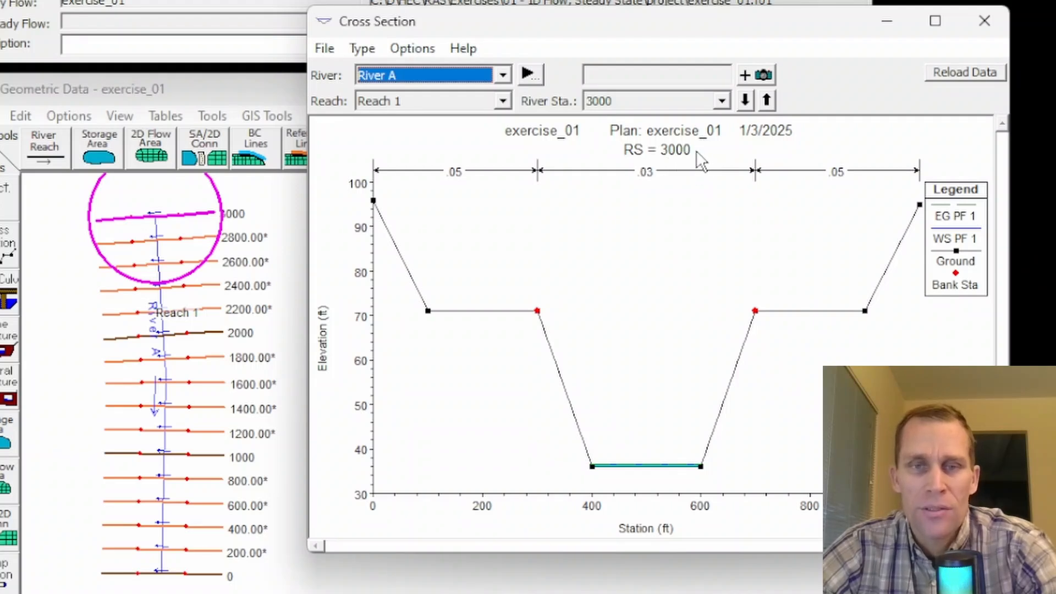
click(766, 101)
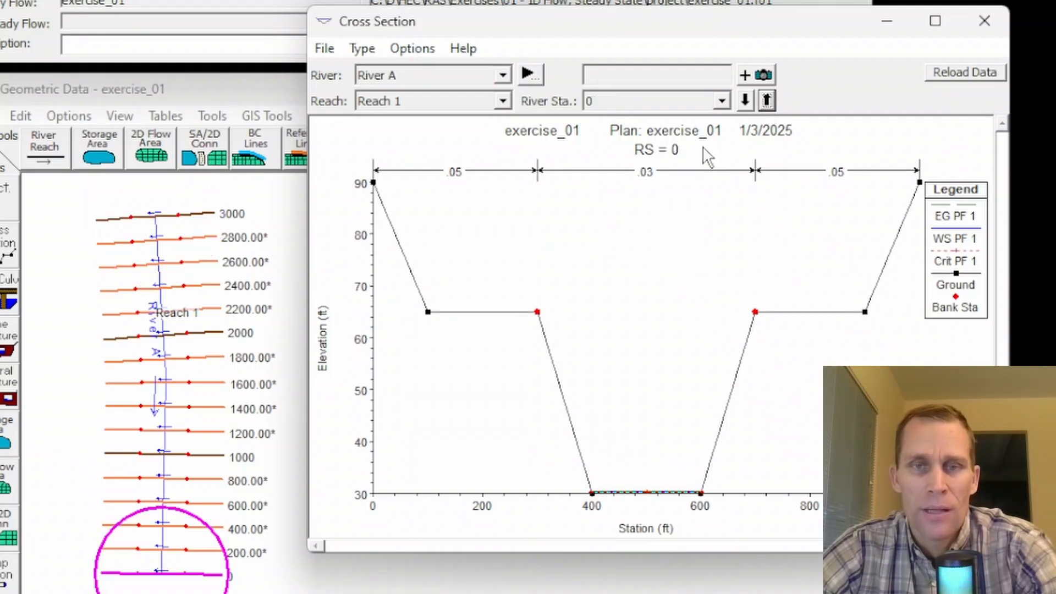
click(721, 101)
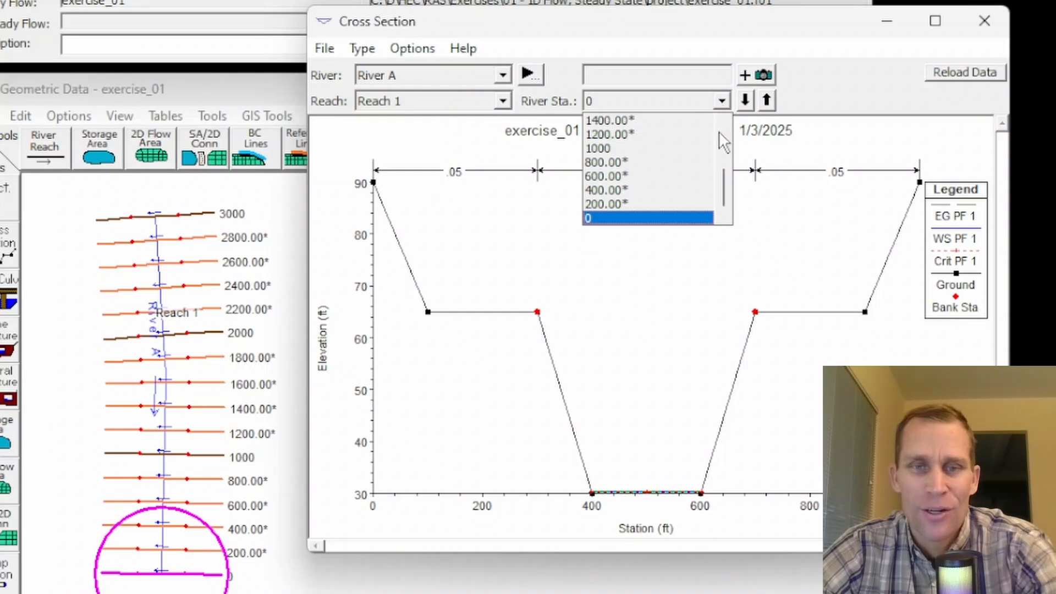
click(630, 220)
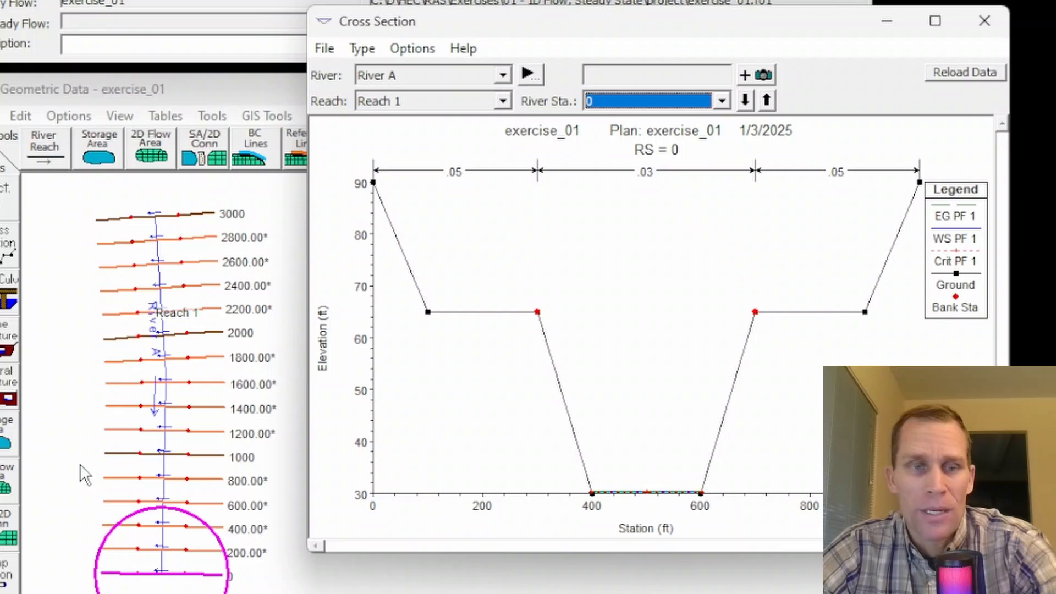
drag(527, 21, 531, 25)
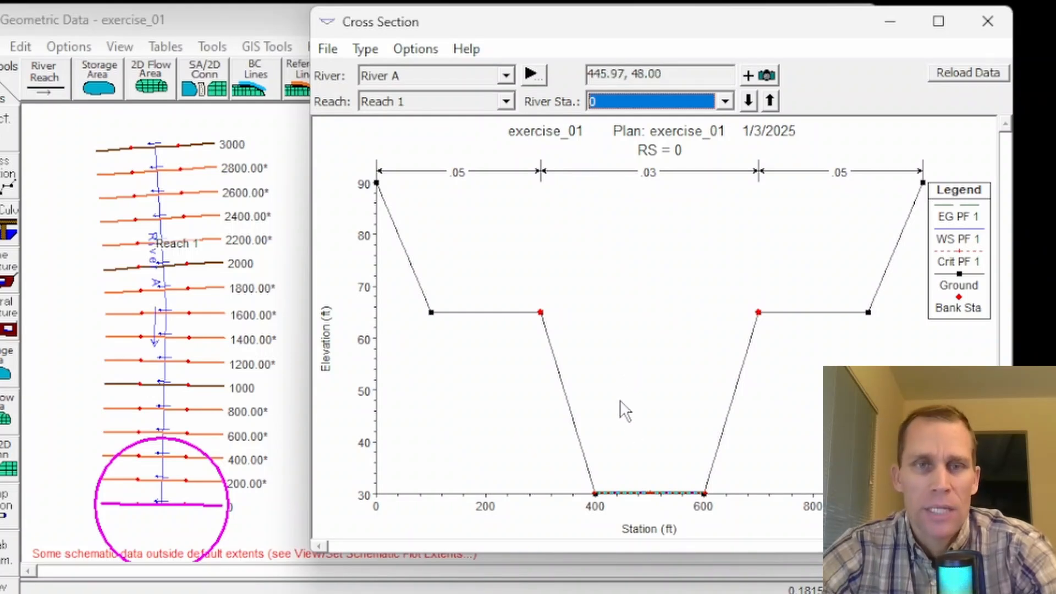
Step: Show all available profiles, PF 1 to PF 4, in the cross section plot
click(421, 50)
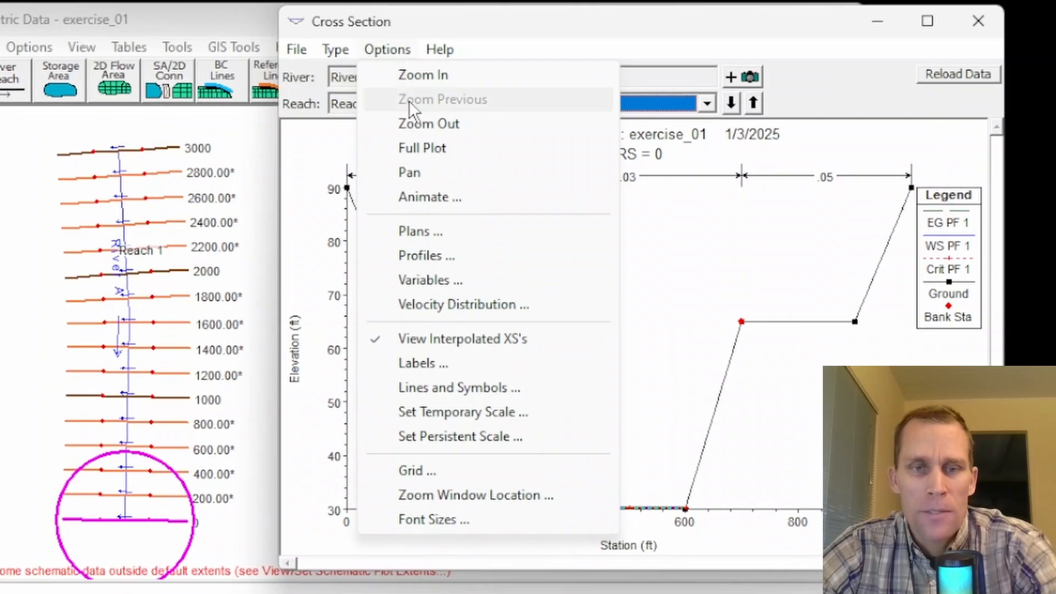
click(432, 255)
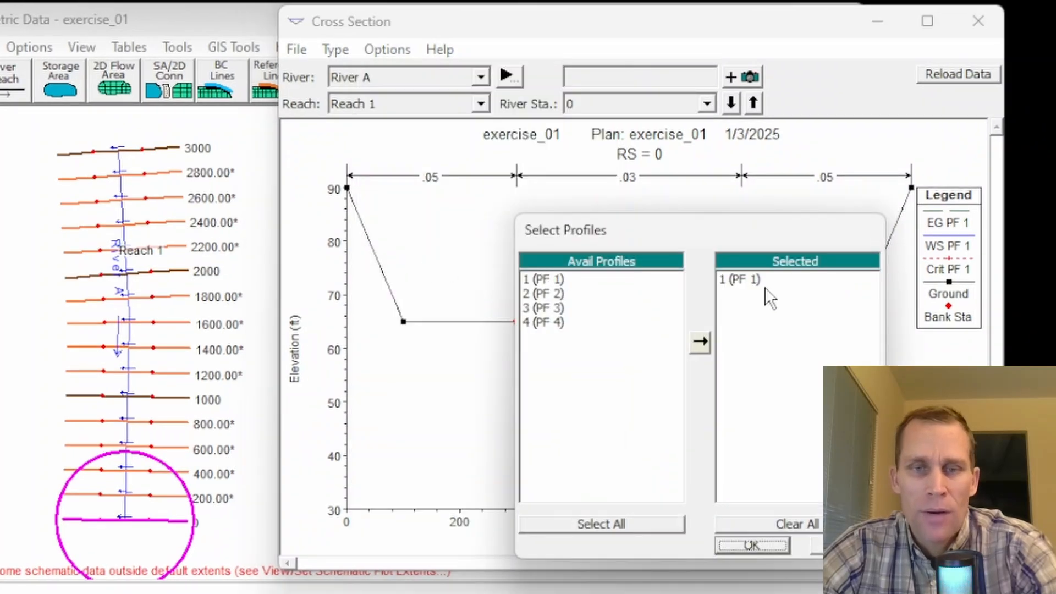
click(743, 280)
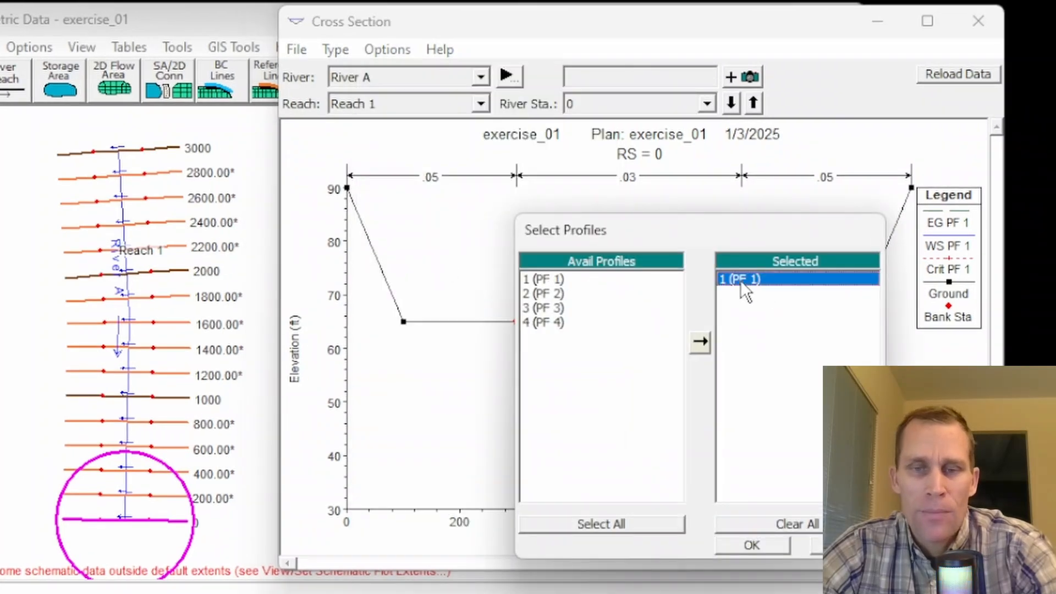
click(756, 528)
click(606, 526)
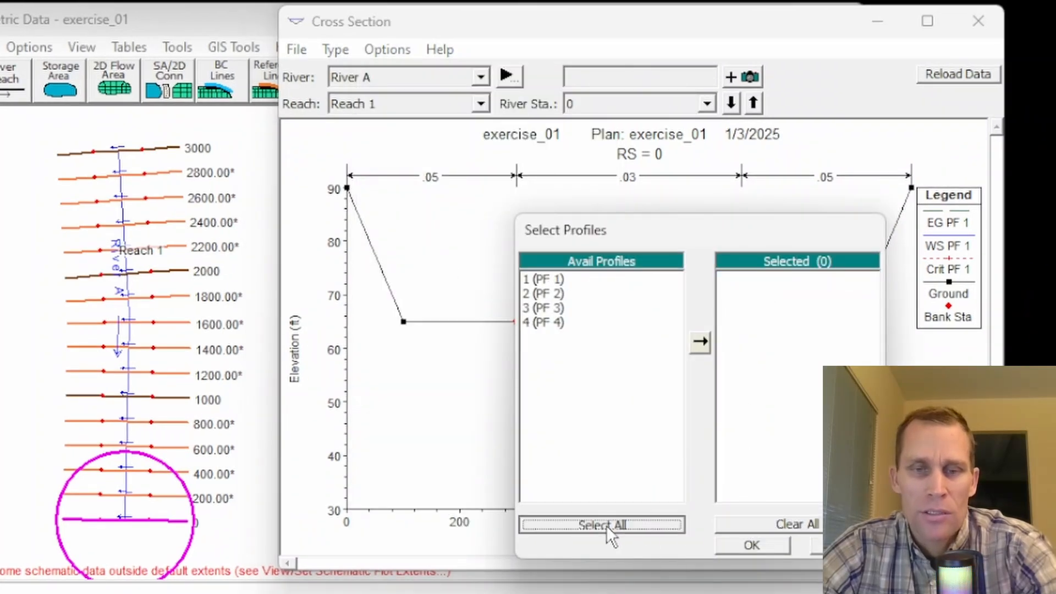
click(752, 545)
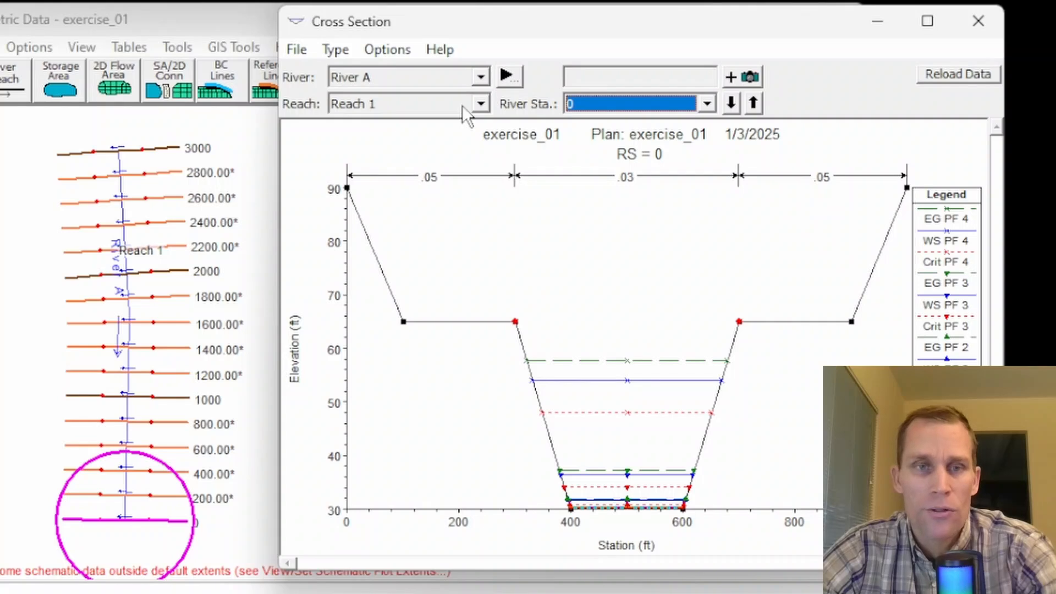
Step: Remove the Energy Grade and Critical Depth variables from the cross section plot
click(381, 51)
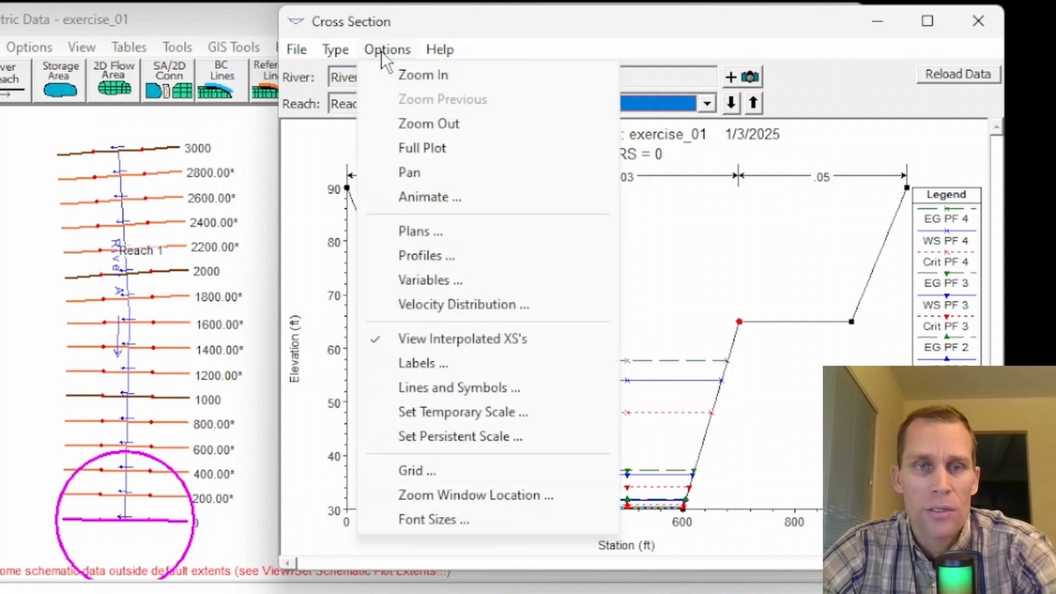
click(423, 281)
click(489, 262)
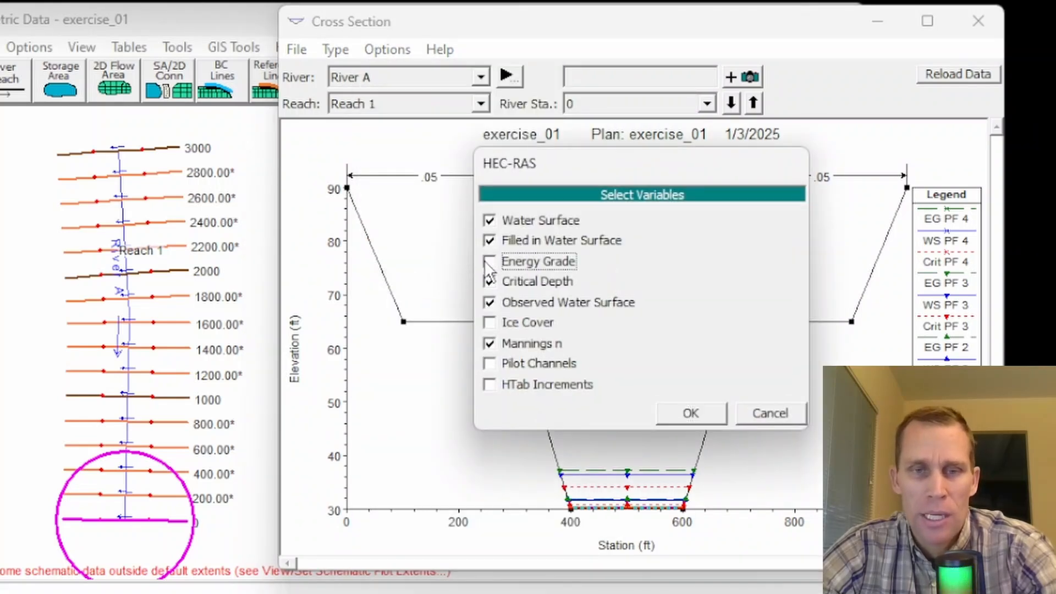
click(489, 281)
click(694, 411)
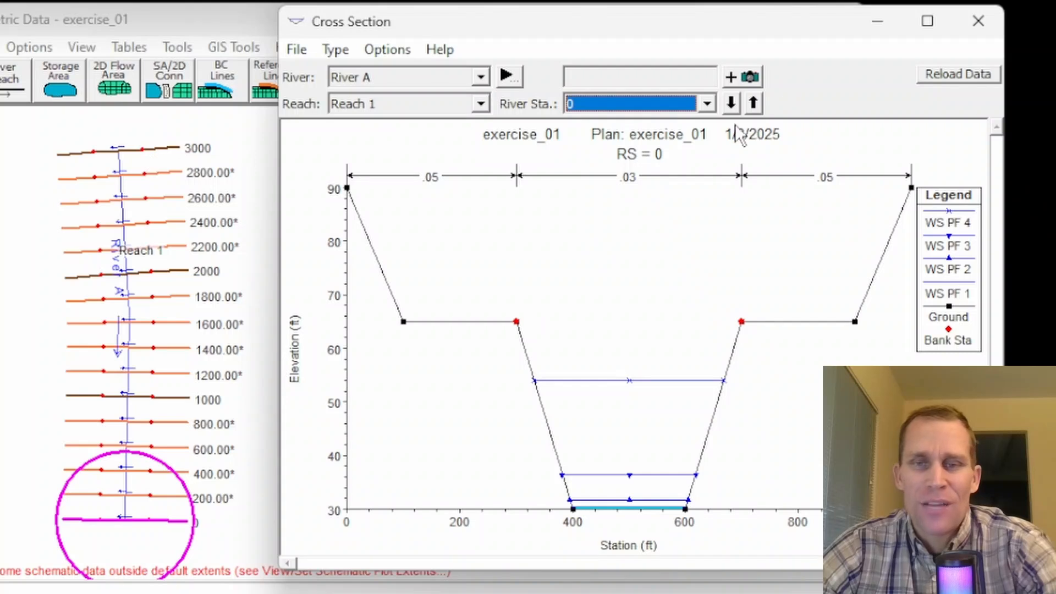
Step: Review the water surfaces at each cross section upstream from river station 0 to 2200, and close the plot
click(753, 104)
click(753, 103)
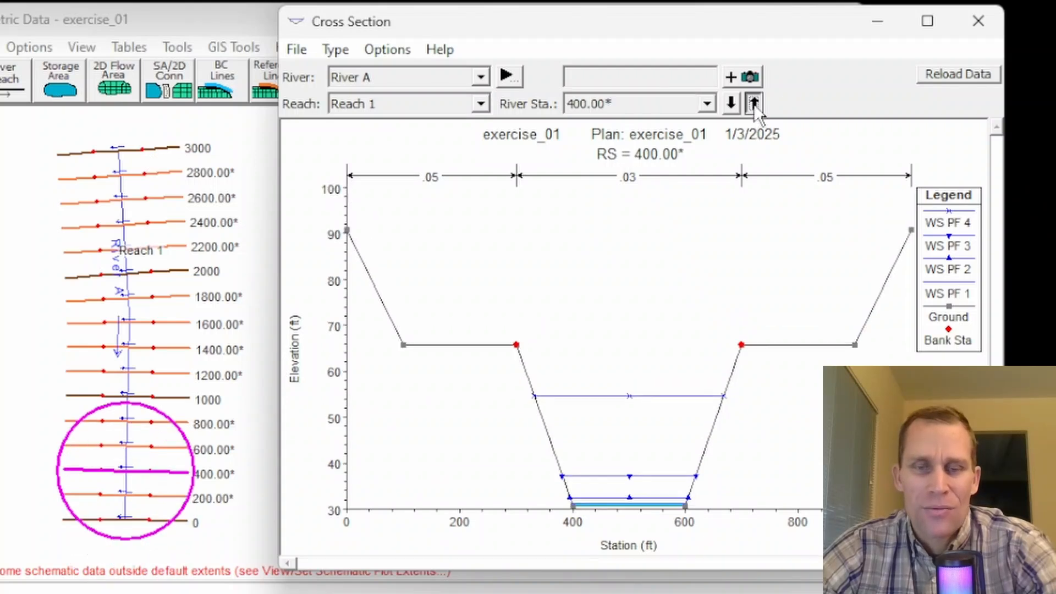
click(753, 104)
click(753, 103)
click(754, 104)
click(753, 103)
click(753, 103)
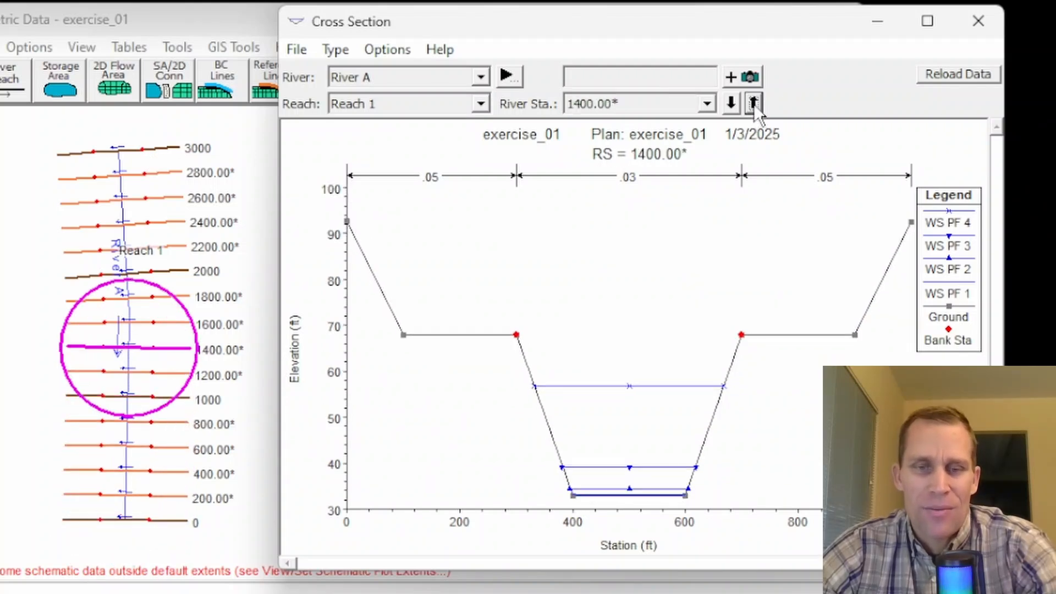
click(753, 103)
click(754, 103)
click(754, 104)
click(754, 104)
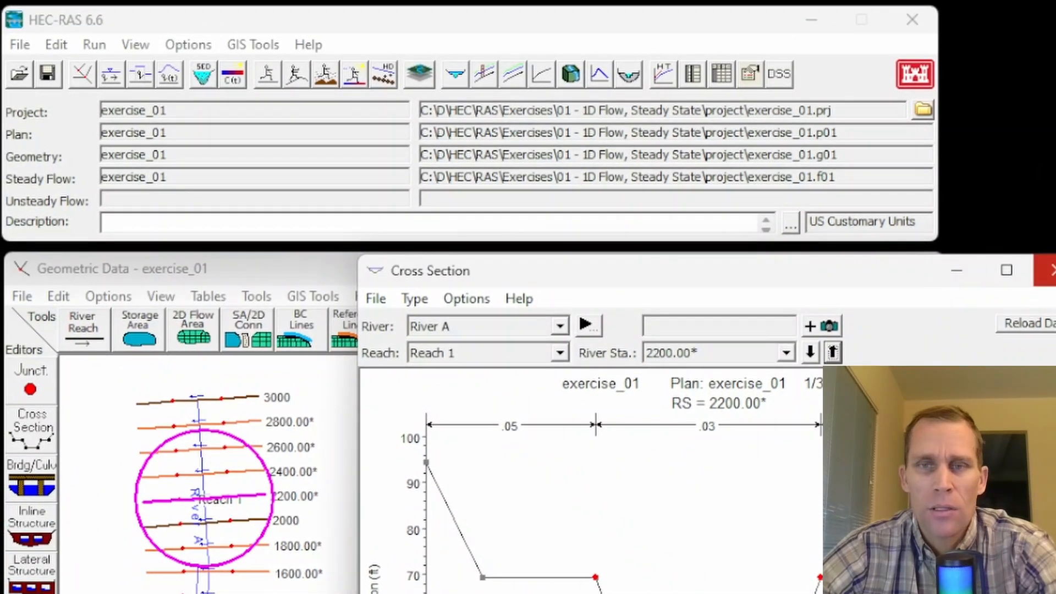
click(1051, 271)
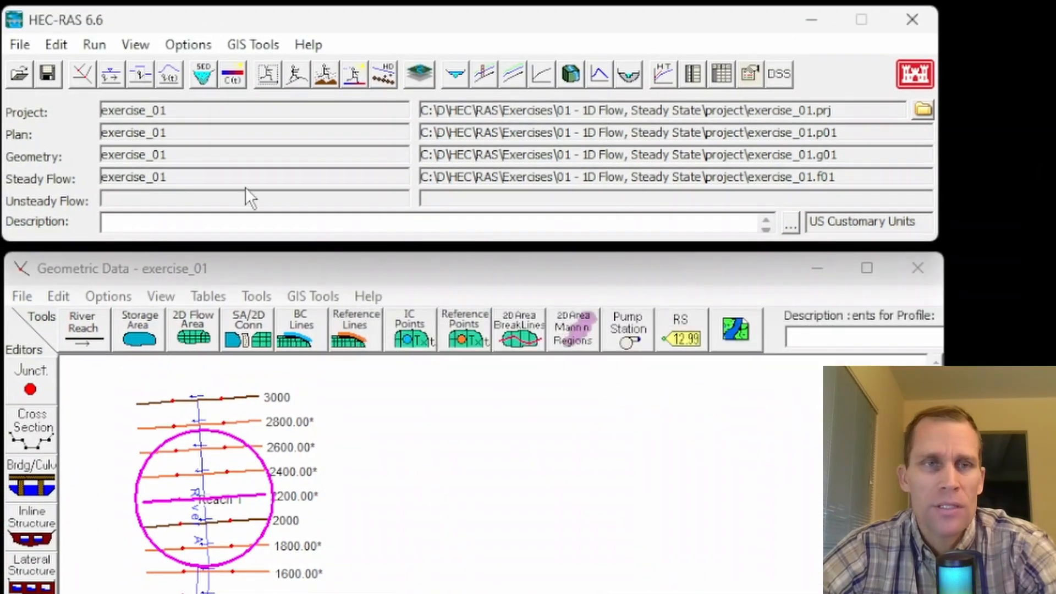
Step: Open the steady flow data and set the number of profiles to 6
click(57, 46)
click(87, 103)
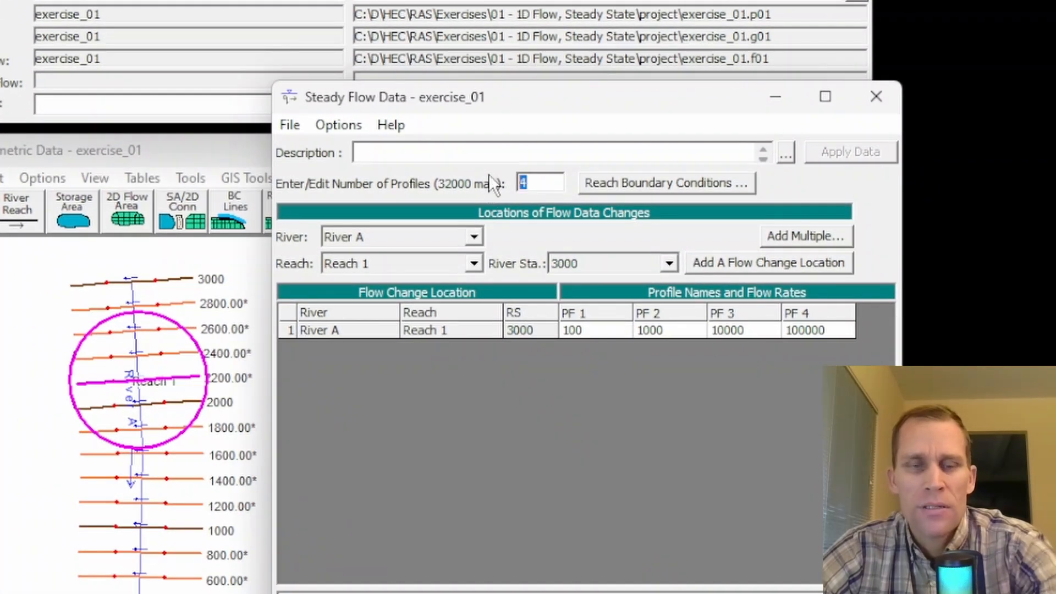
text(6)
key(Tab)
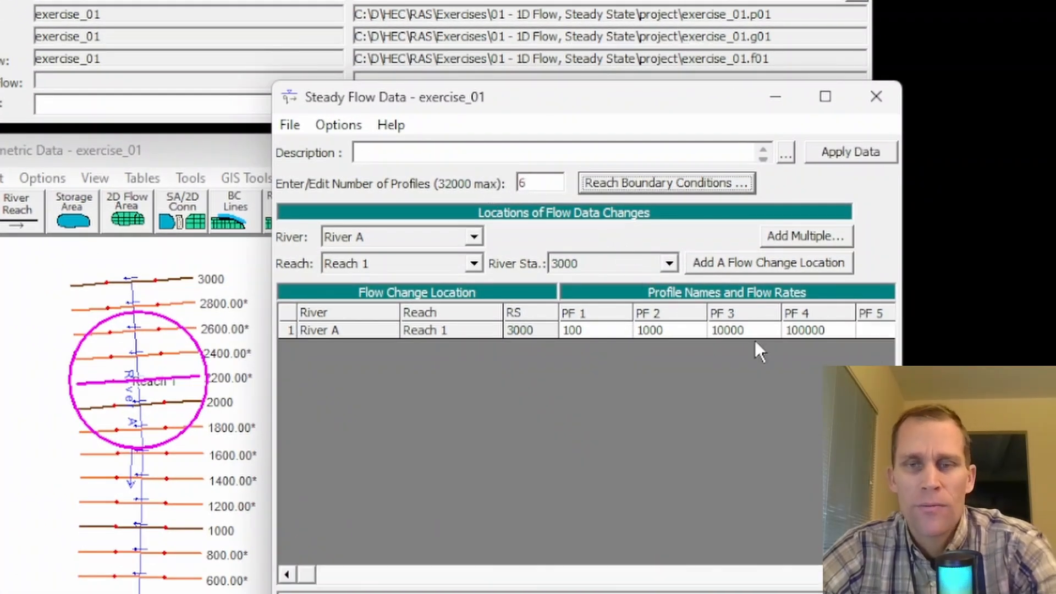
Step: Enter flow rates of 250000 for PF 5 and 400000 for PF 6 at river station 3000
click(907, 331)
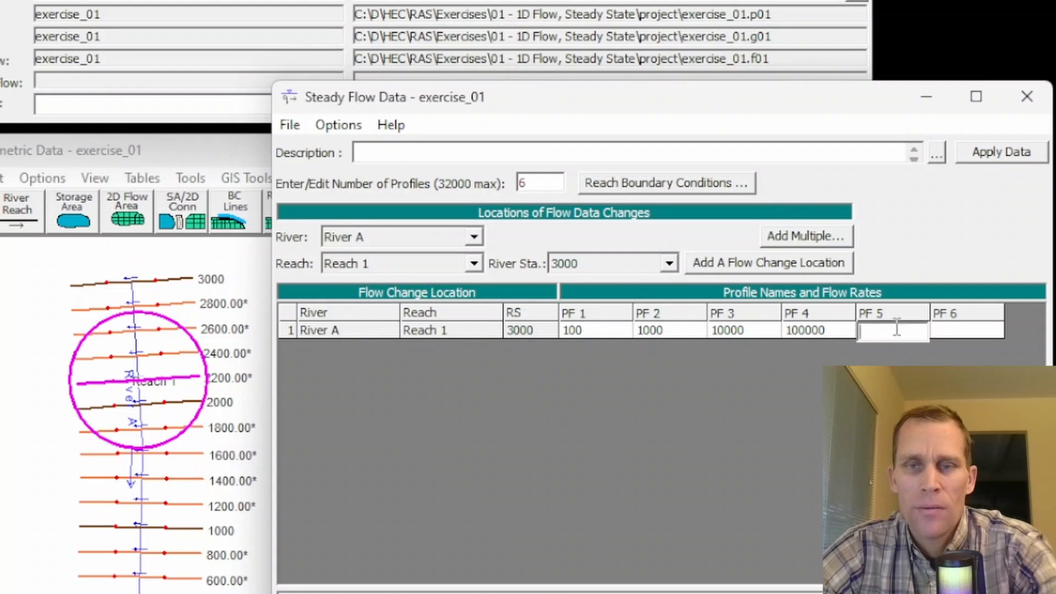
text(250000)
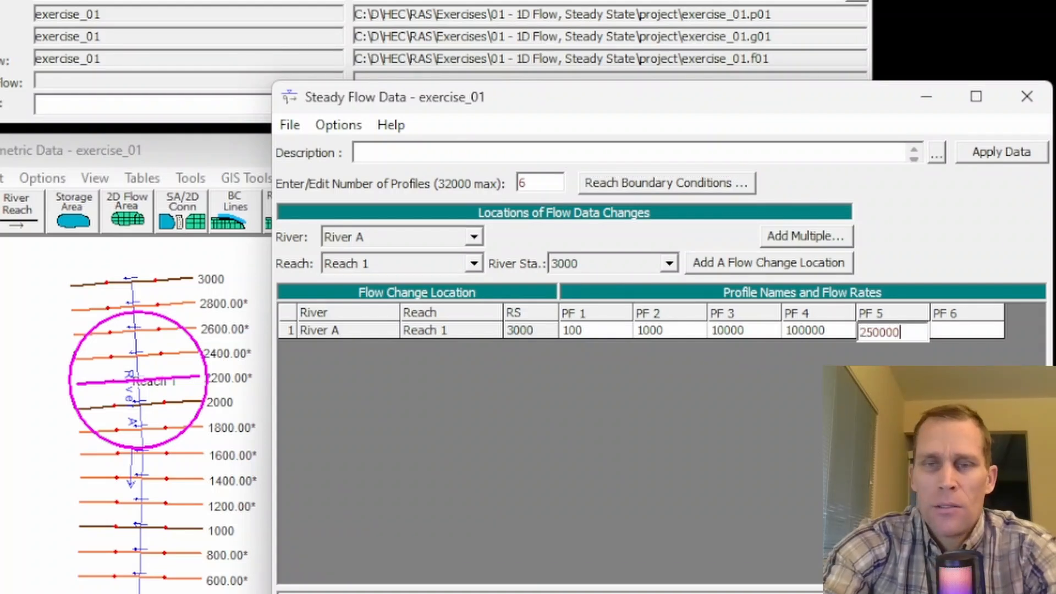
key(Tab)
text(400)
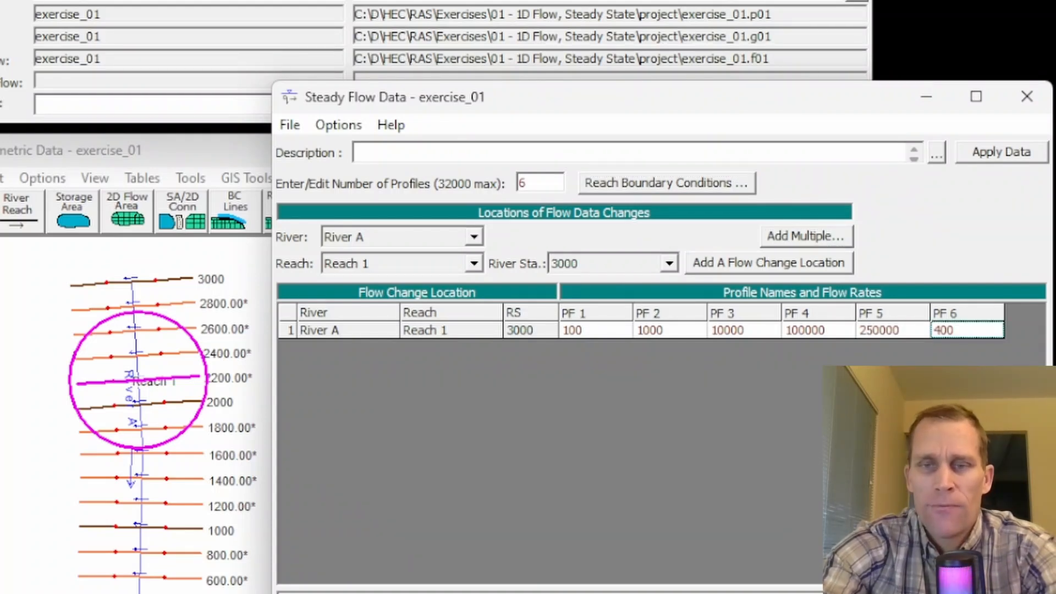
text(000)
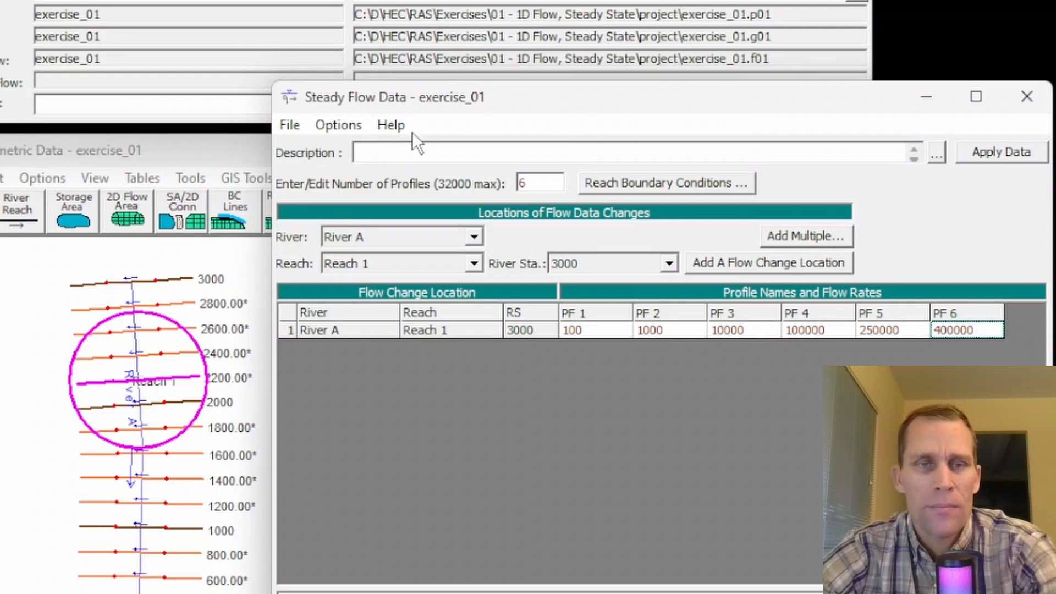
Step: Save the steady flow data and close its editor
click(289, 129)
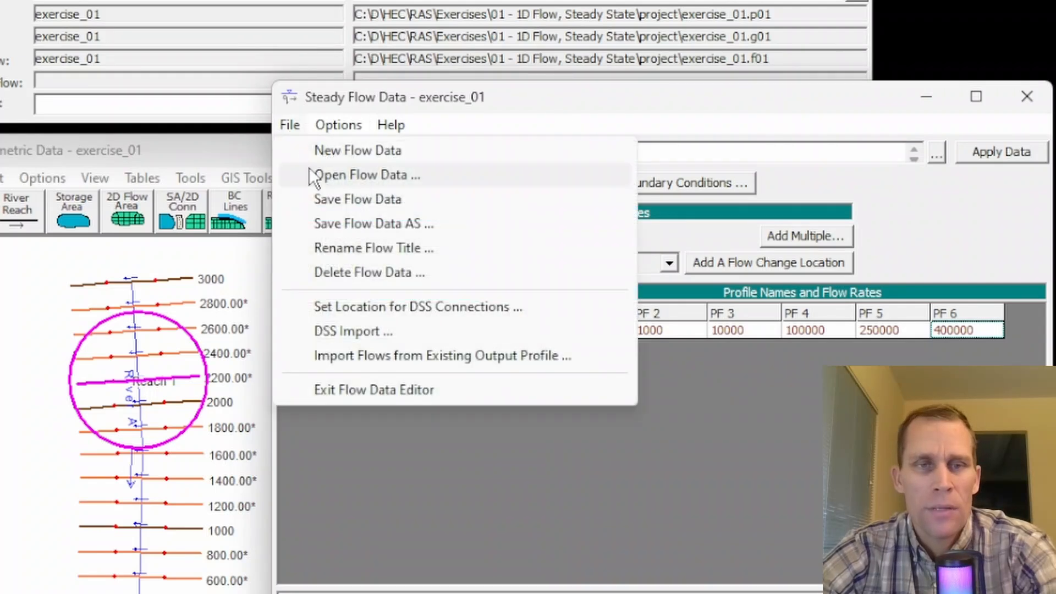
click(334, 200)
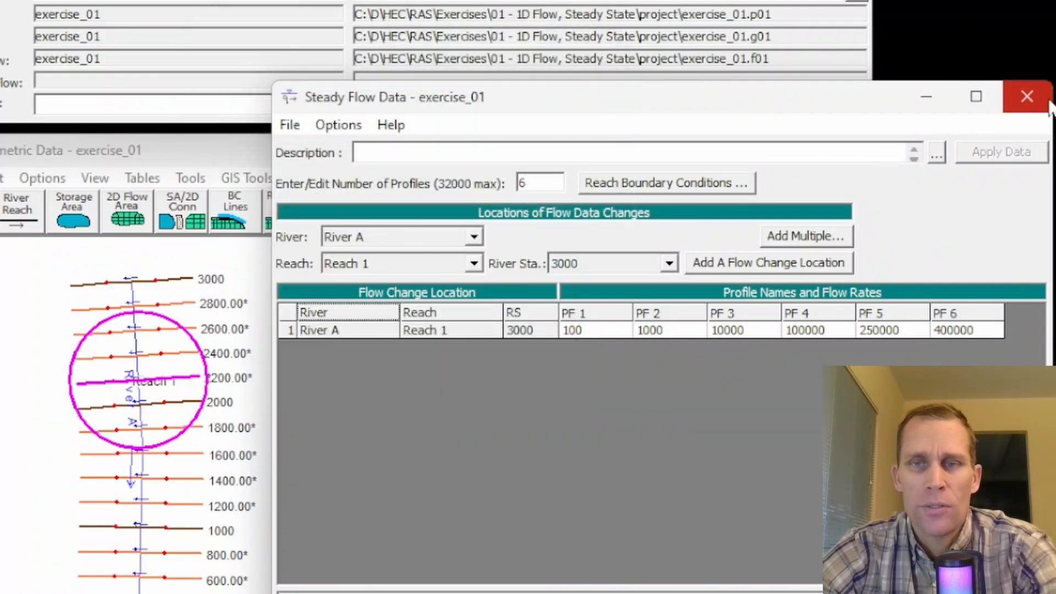
click(1028, 97)
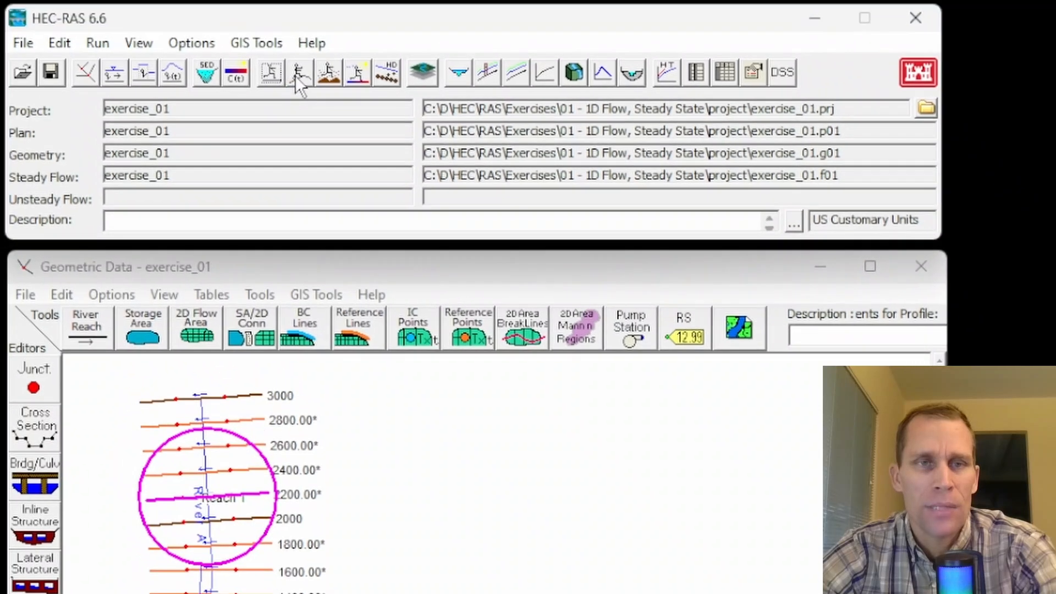
Step: Recompute the exercise_01 steady flow plan with the updated flow data and dismiss the computation report
click(272, 72)
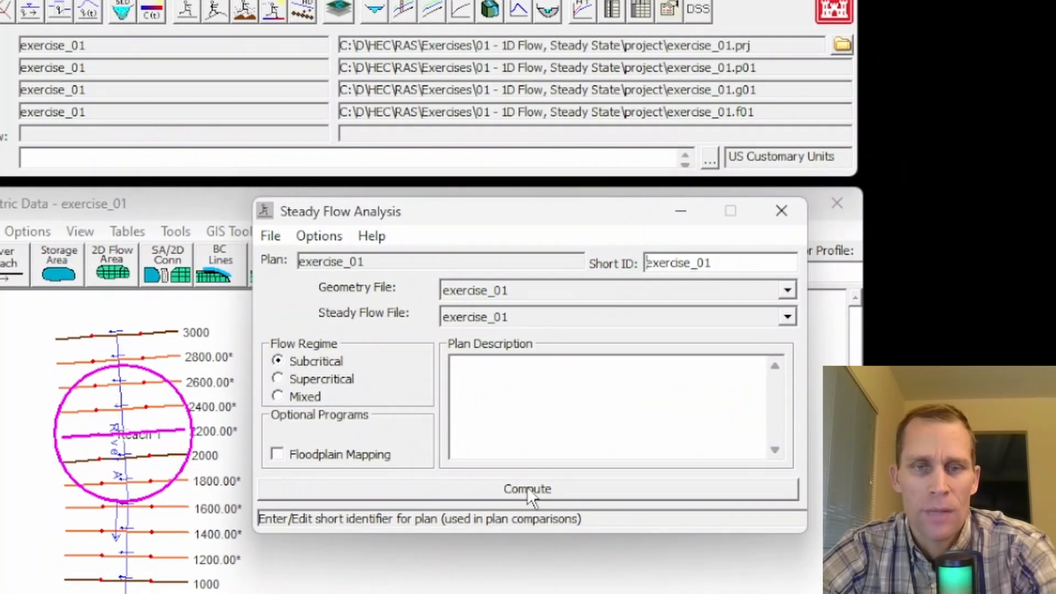
click(527, 488)
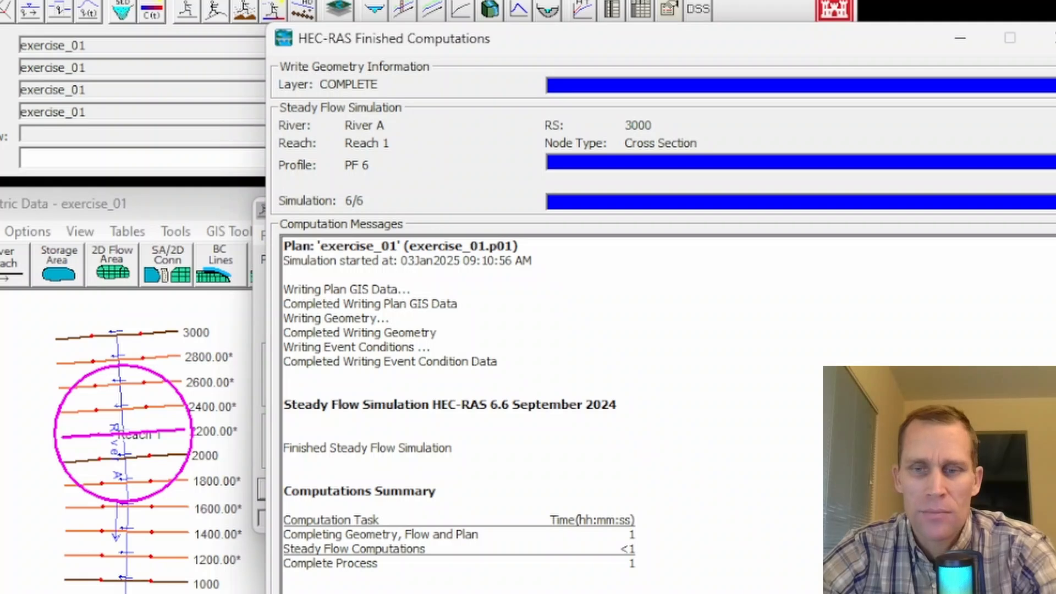
click(1018, 588)
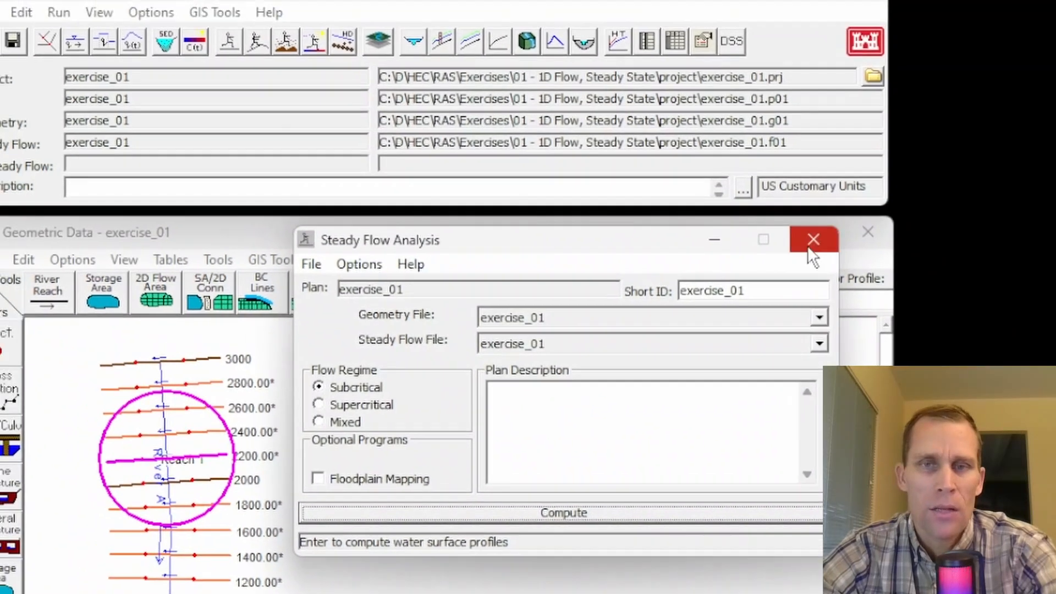
Step: Close the steady flow analysis window and open the cross-section results plot
click(809, 248)
click(99, 12)
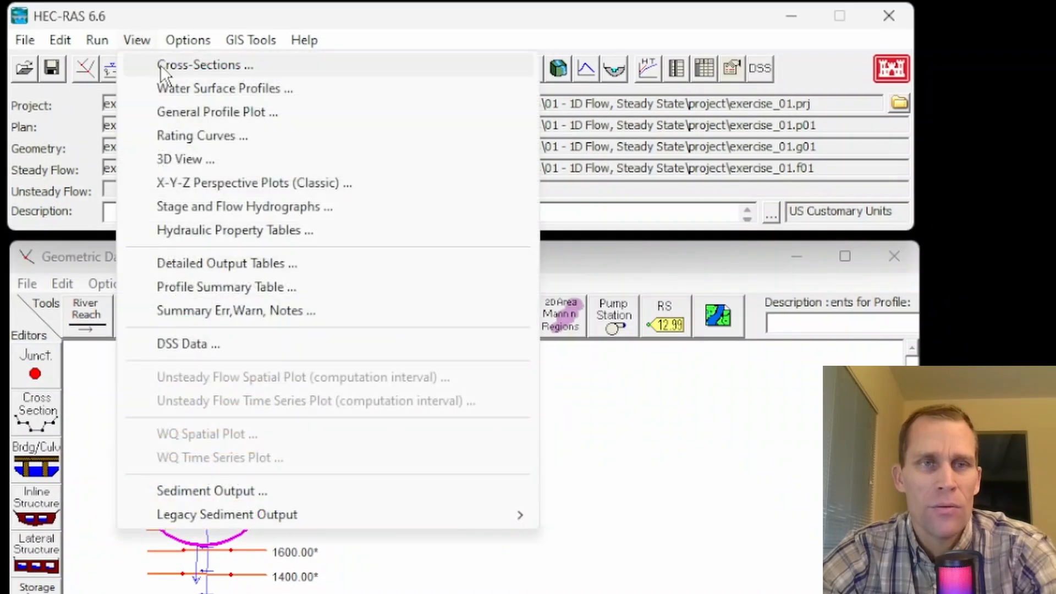
click(160, 65)
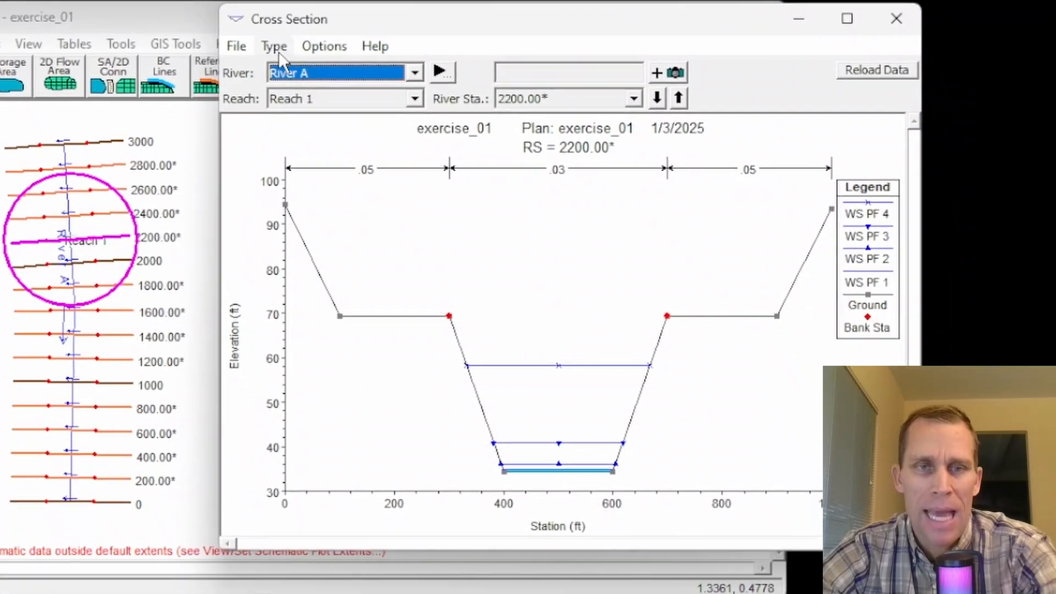
Step: Add profiles PF 5 and PF 6 to the profiles shown in the cross-section plot
click(301, 49)
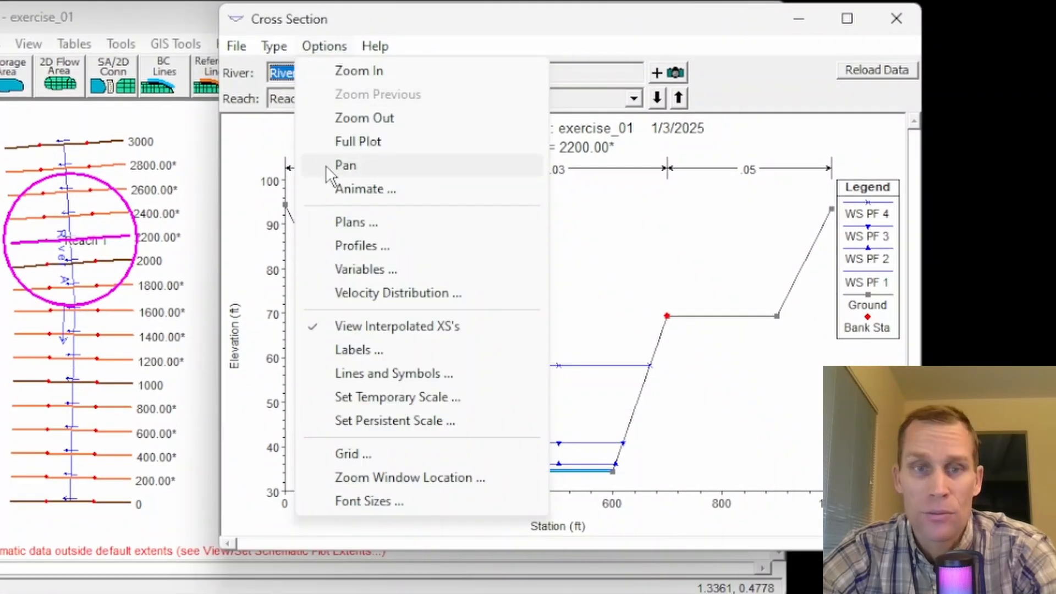
click(359, 247)
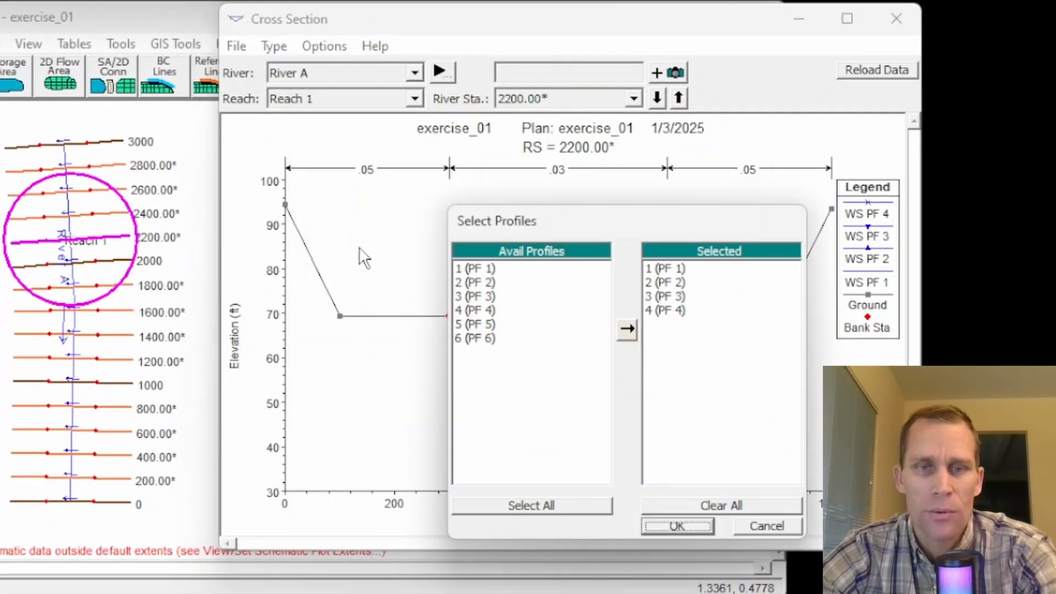
double_click(471, 324)
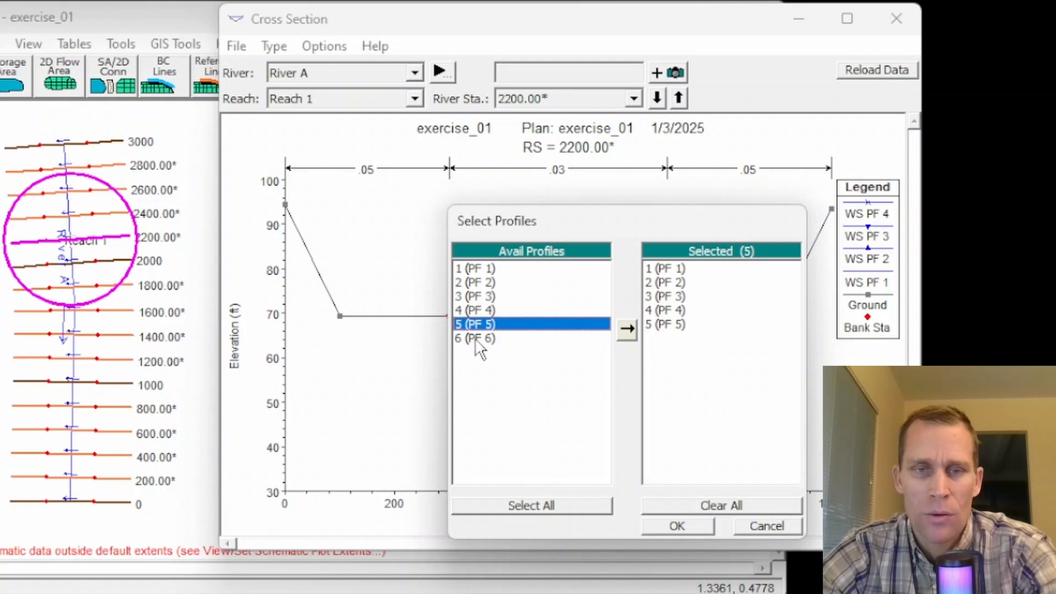
click(471, 338)
click(625, 336)
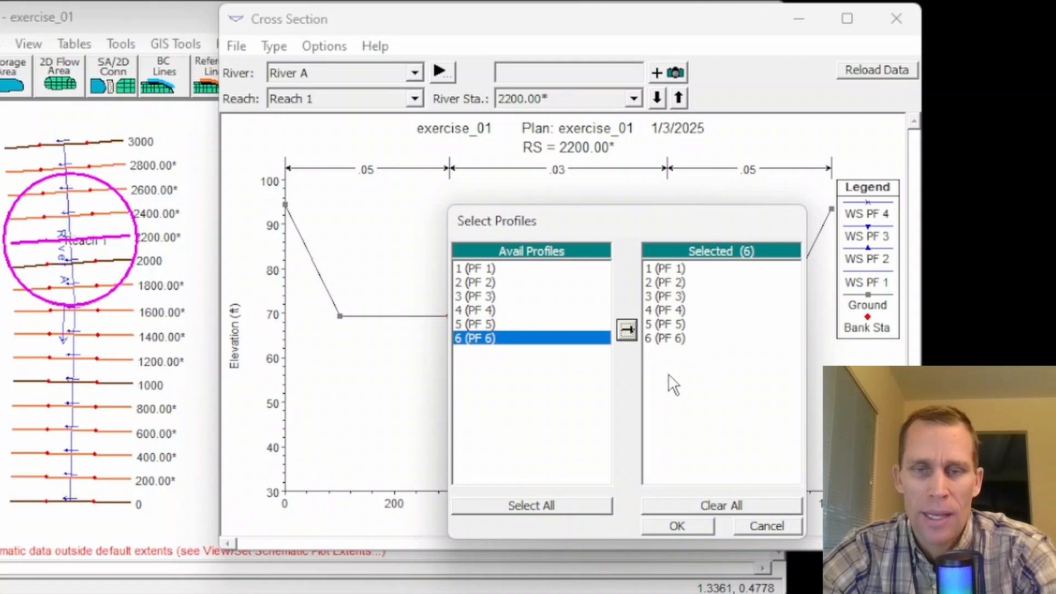
click(683, 524)
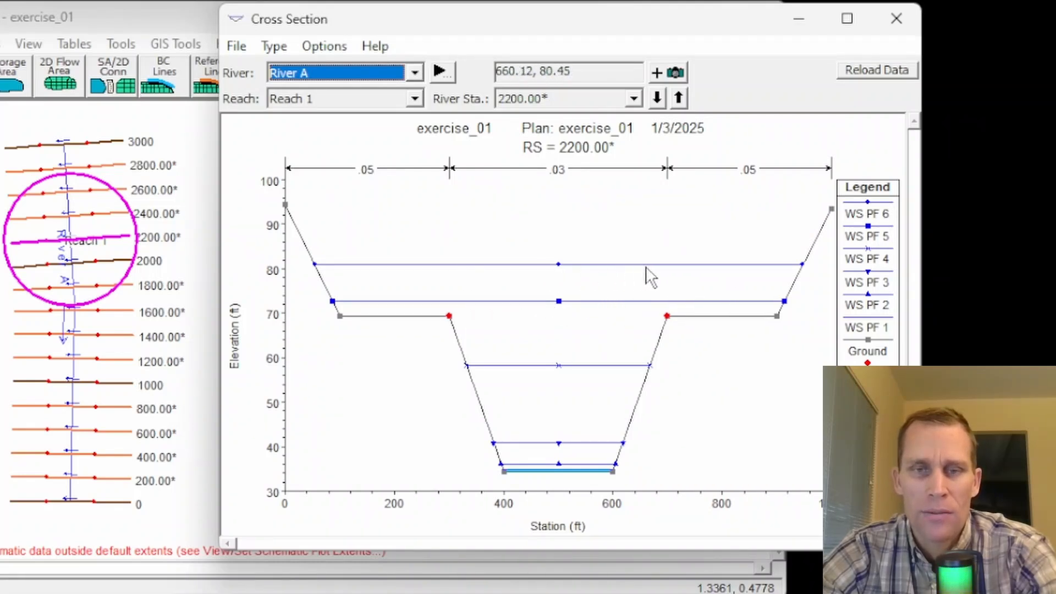
Step: Step through the cross sections upstream from river station 2200 and on to station 0 to compare the six water surfaces
click(679, 98)
click(679, 98)
click(678, 98)
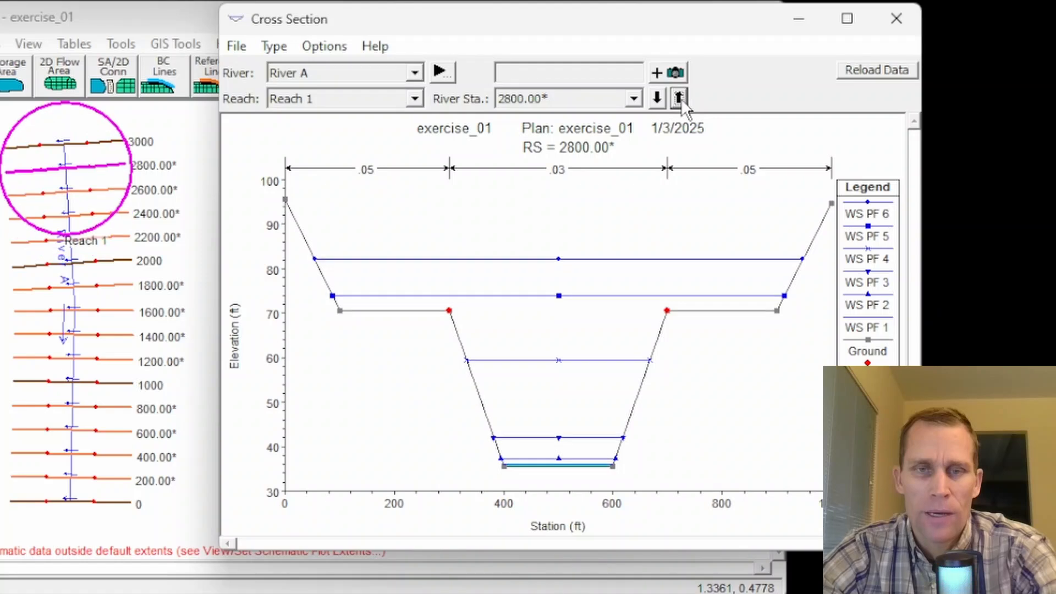
click(679, 98)
click(679, 98)
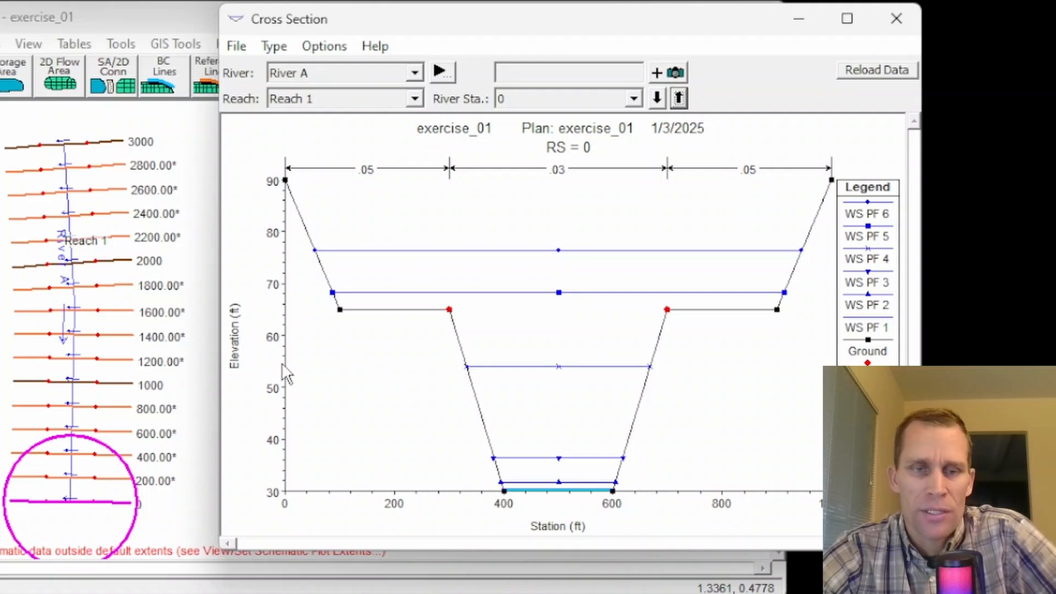
Step: Set a persistent scale for the cross-section plot with a Y axis maximum of 100
click(325, 48)
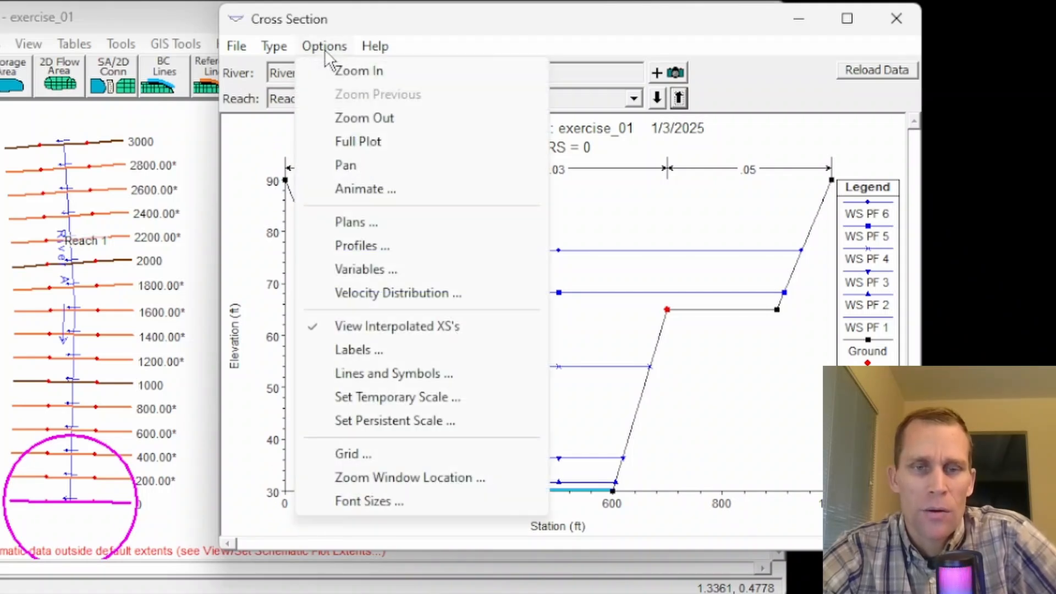
click(406, 423)
drag(586, 142, 605, 119)
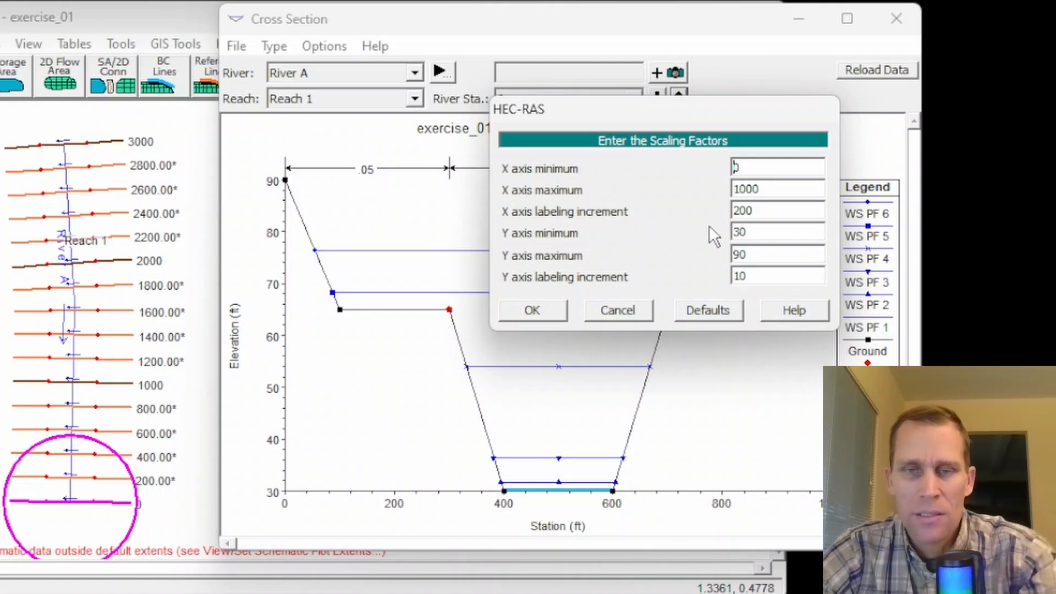
key(Tab)
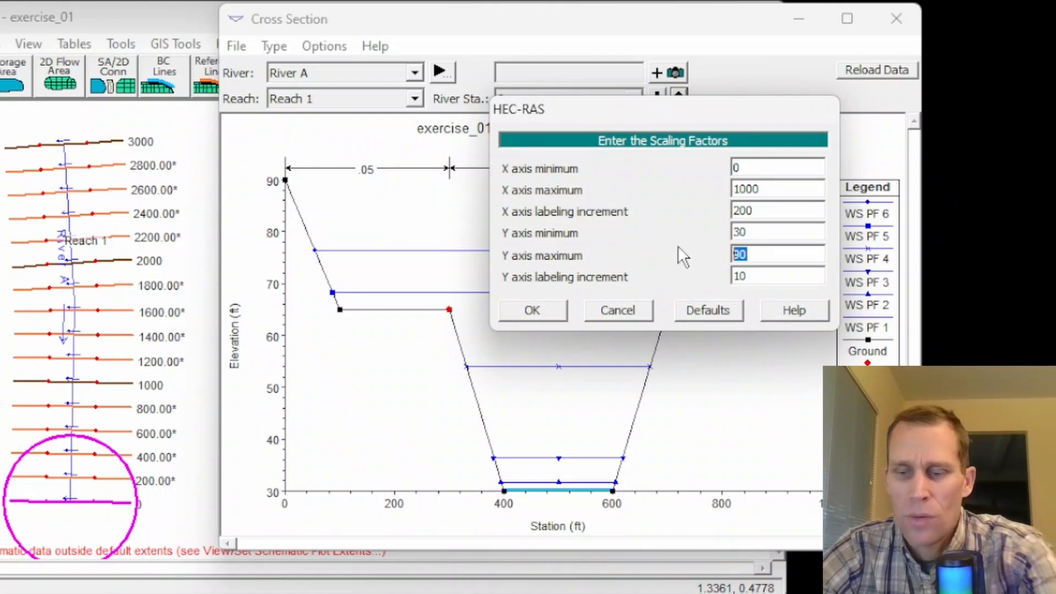
text(100)
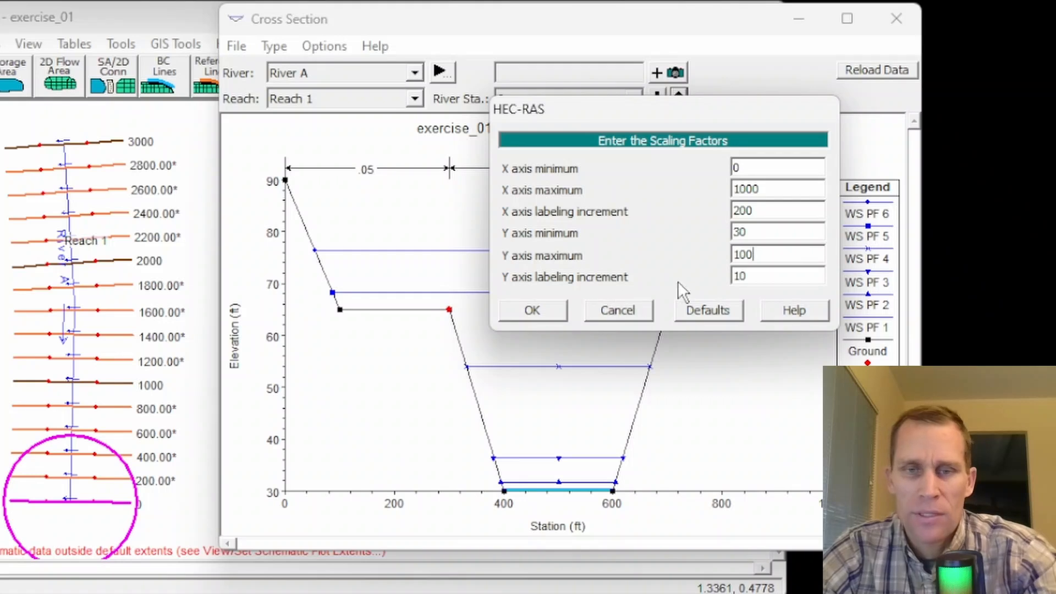
click(541, 313)
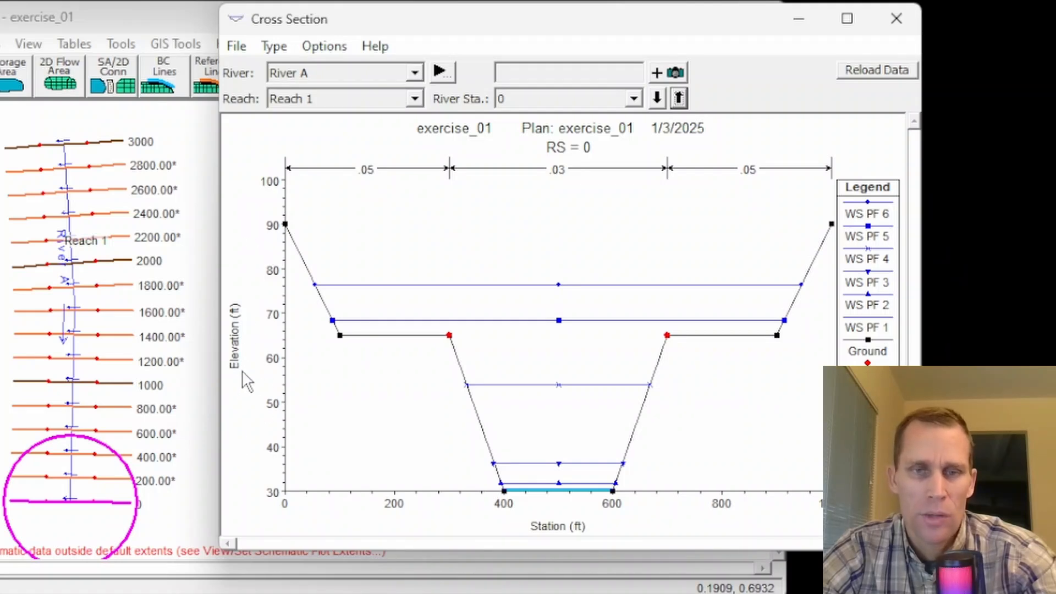
Step: Step through all cross sections upstream from river station 0, cycling back to station 0, at the fixed scale
click(680, 98)
click(680, 97)
click(680, 98)
click(680, 98)
click(680, 98)
click(679, 97)
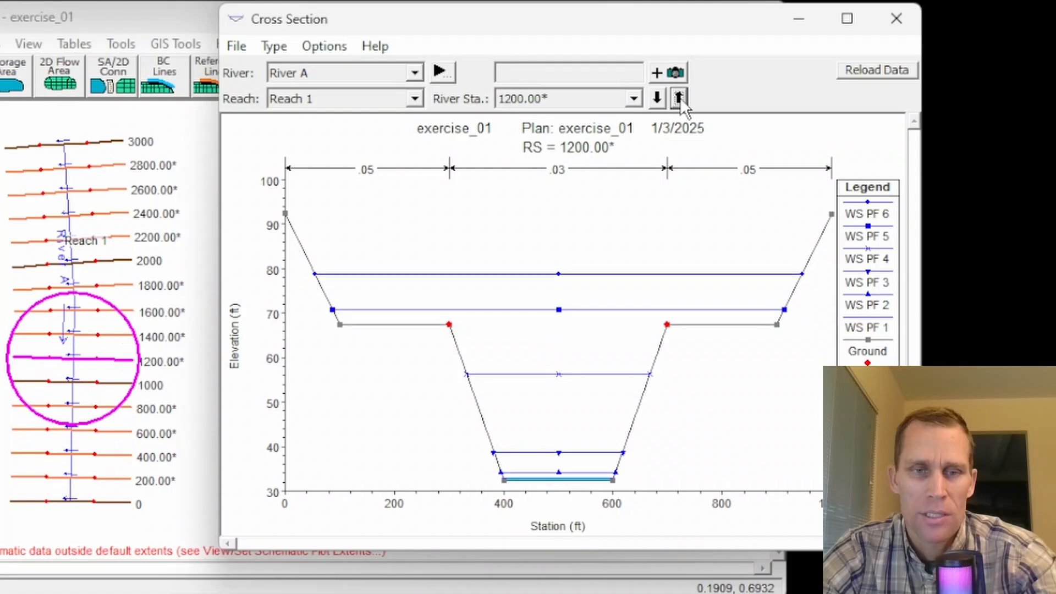
click(679, 98)
click(680, 98)
click(680, 99)
click(680, 99)
click(679, 99)
click(679, 99)
click(679, 99)
click(679, 99)
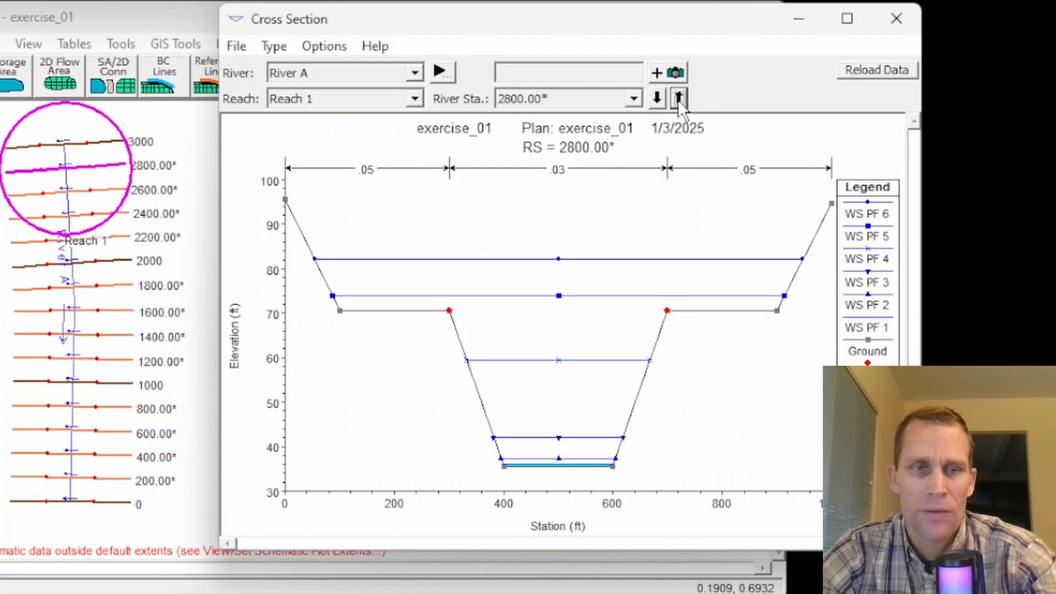
click(679, 99)
click(679, 99)
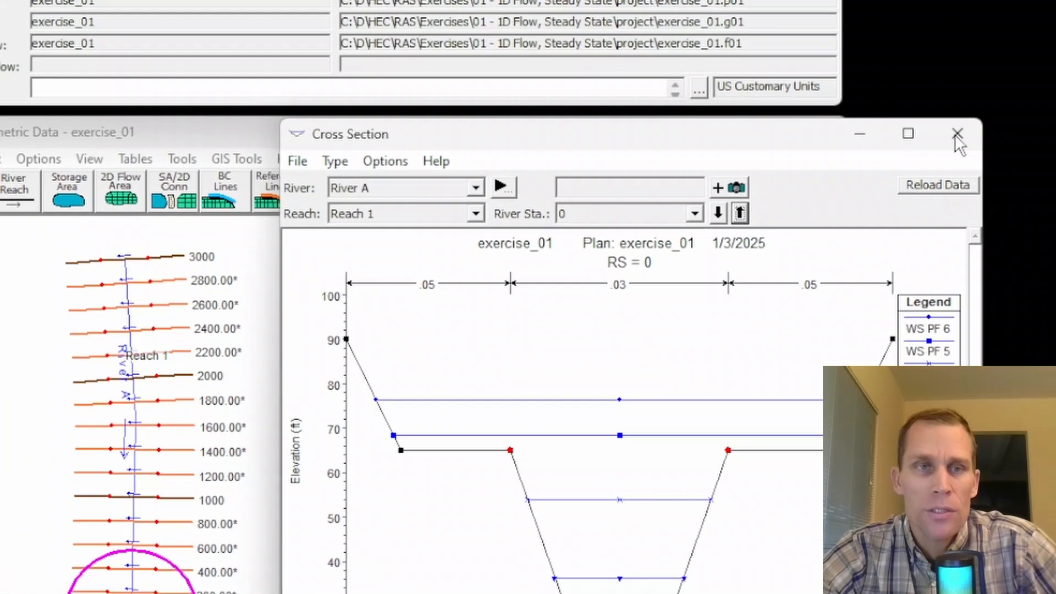
Step: Close the cross-section plot and open the water surface profile plot for River A
click(957, 135)
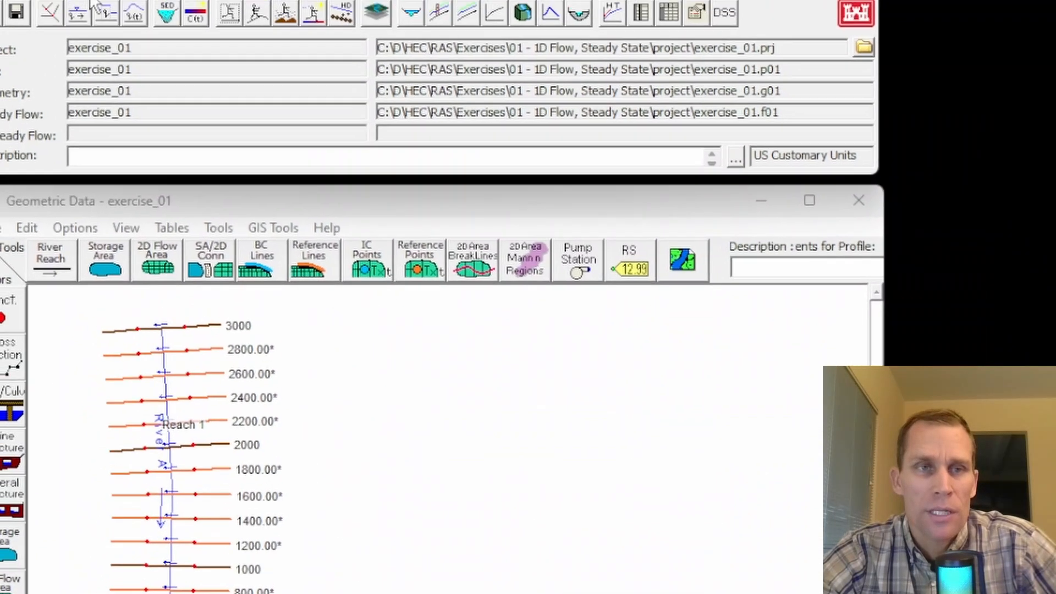
click(132, 42)
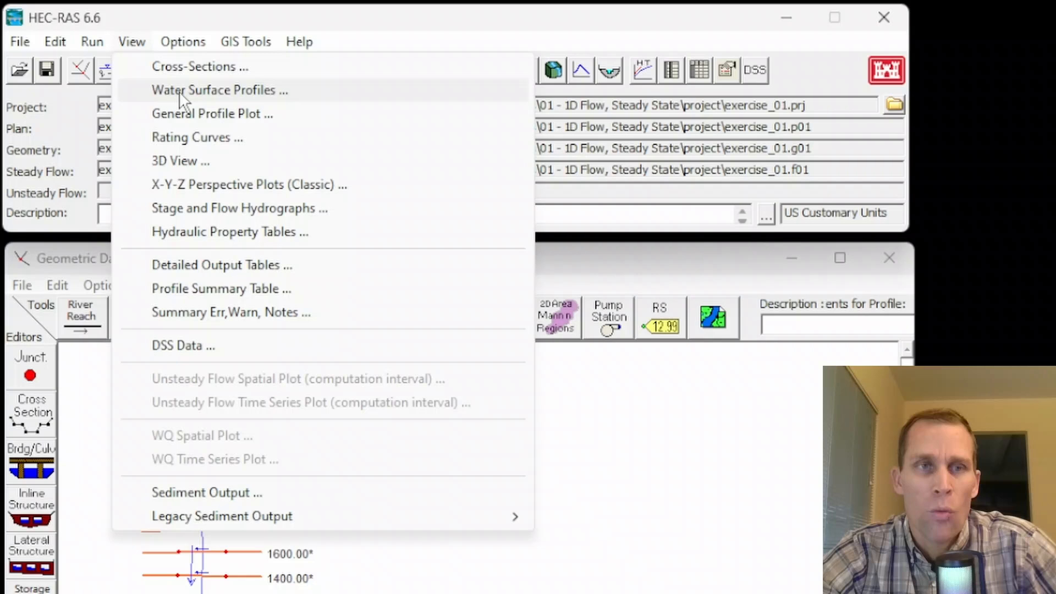
click(180, 91)
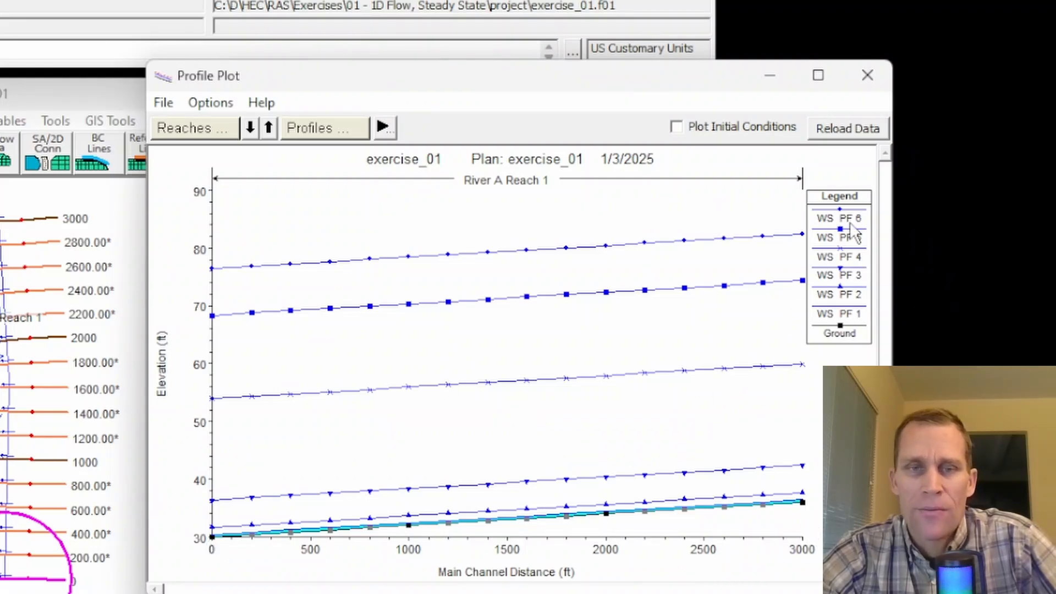
Step: Show the energy grade elevation and critical depth elevation on the water surface profile plot
click(209, 102)
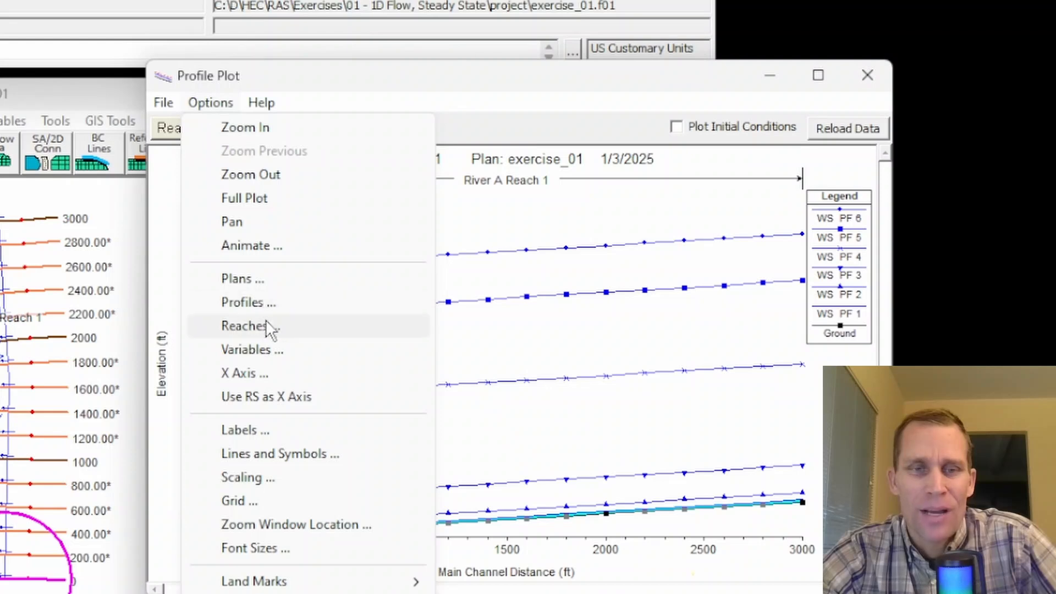
click(259, 348)
click(369, 286)
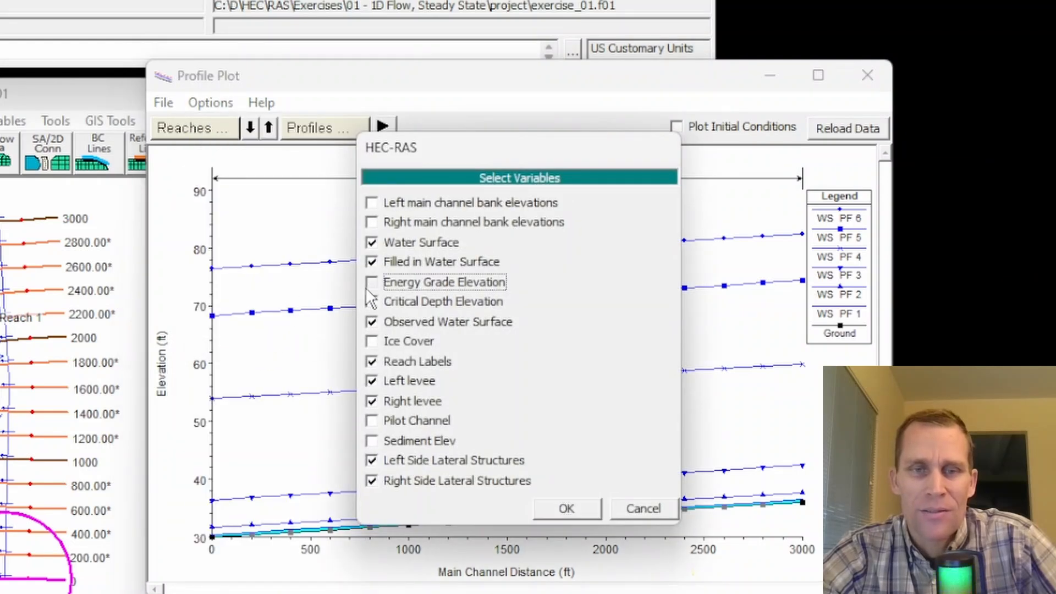
click(371, 301)
click(557, 507)
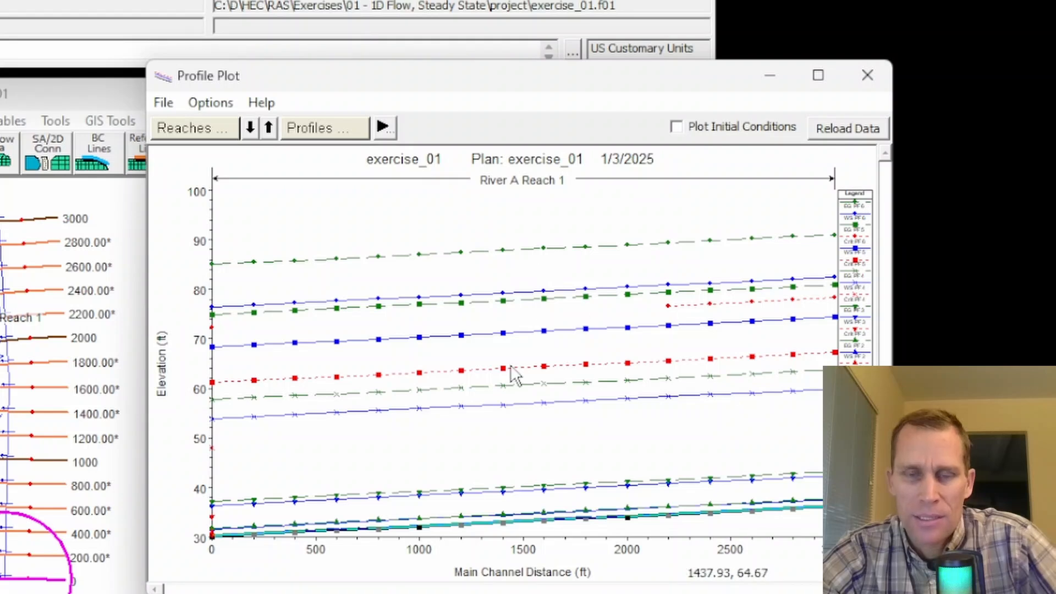
Step: Remove the energy grade elevation and critical depth elevation from the water surface profile plot
click(208, 105)
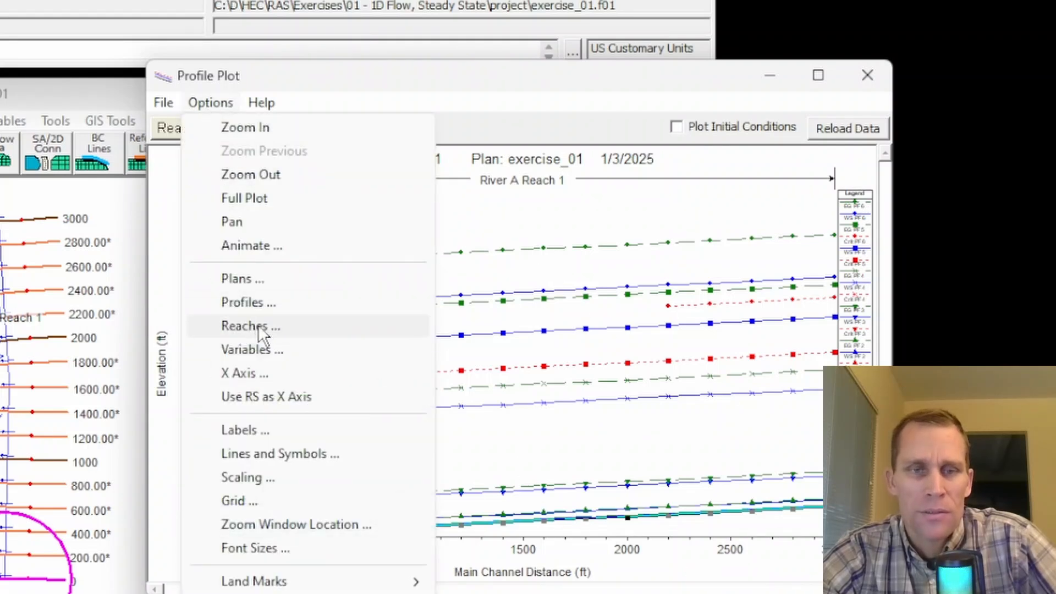
click(260, 348)
click(372, 283)
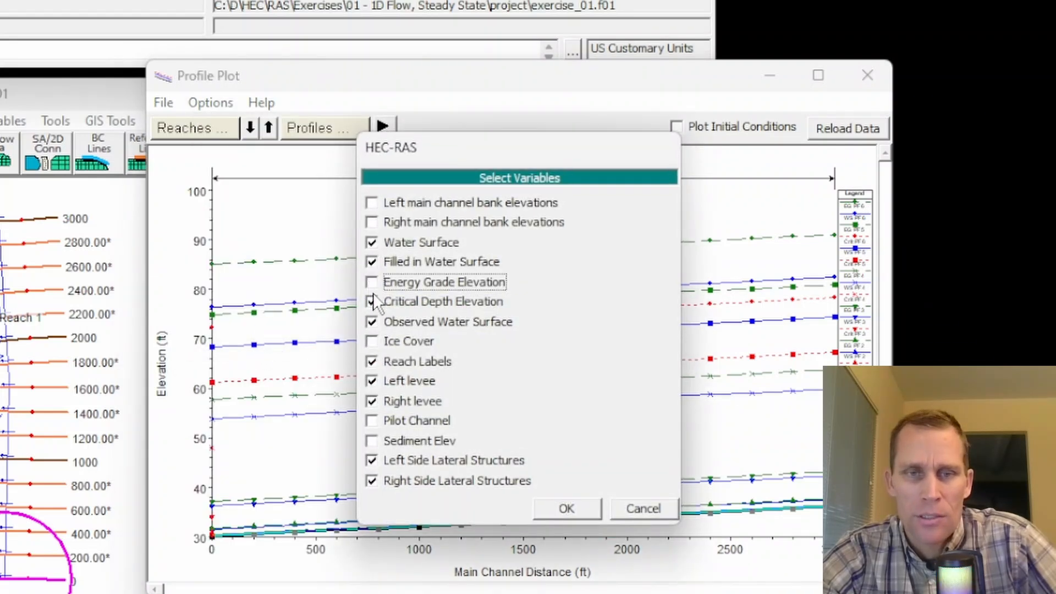
click(373, 302)
click(566, 508)
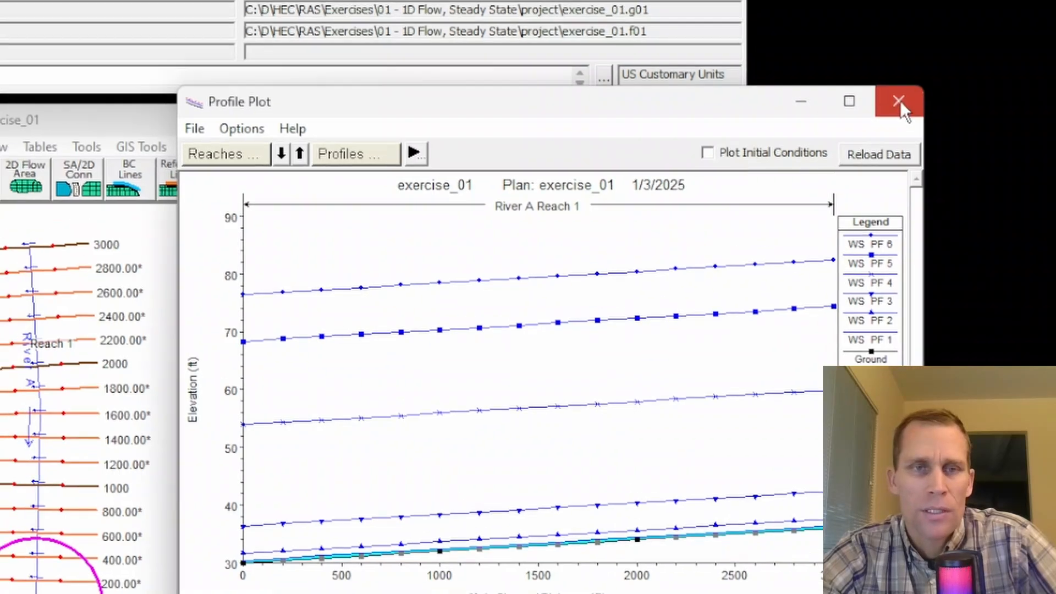
Step: Close the profile plot and open the rating curve to examine it at river station 0
click(867, 76)
click(135, 40)
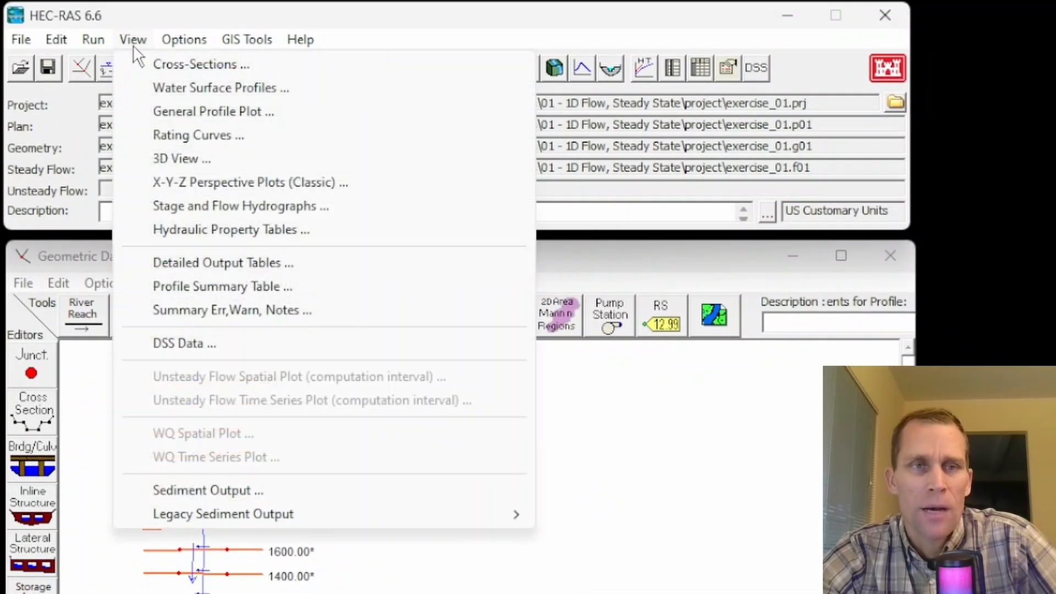
click(193, 137)
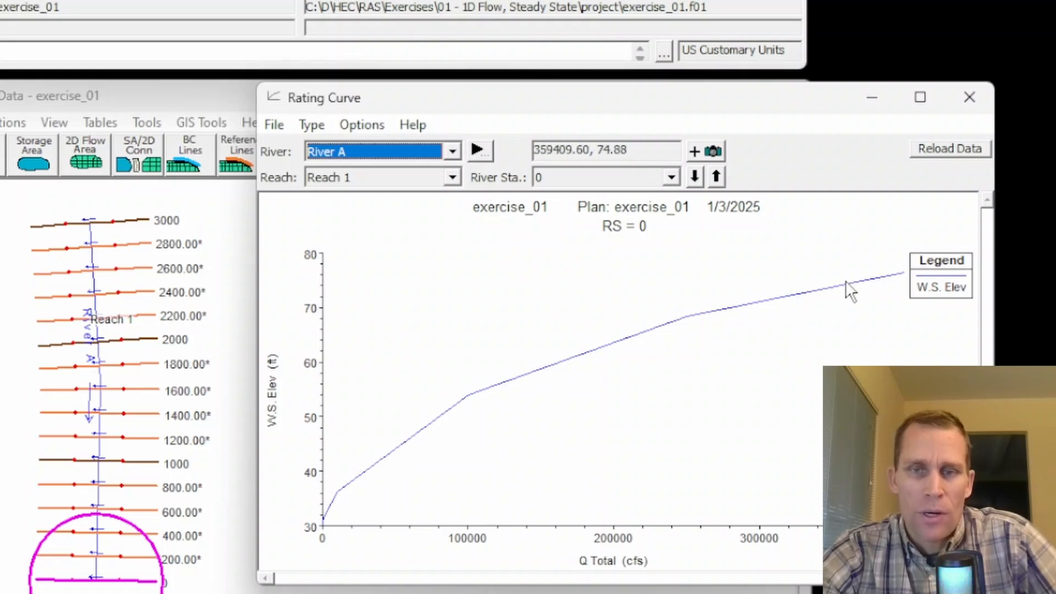
Step: Close the rating curve and open the classic X-Y-Z perspective plot of the reach
click(969, 97)
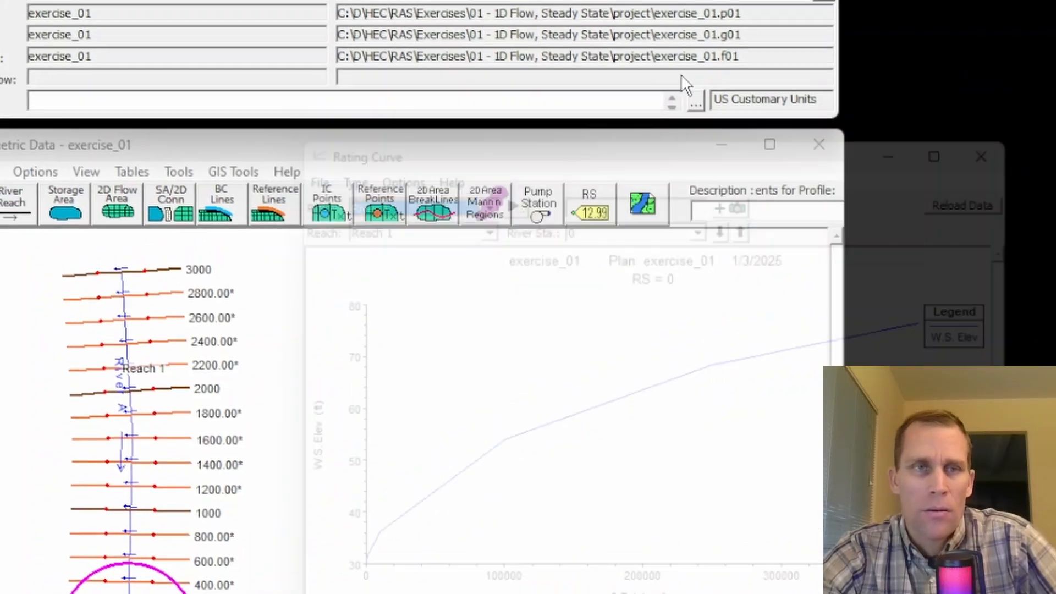
click(119, 13)
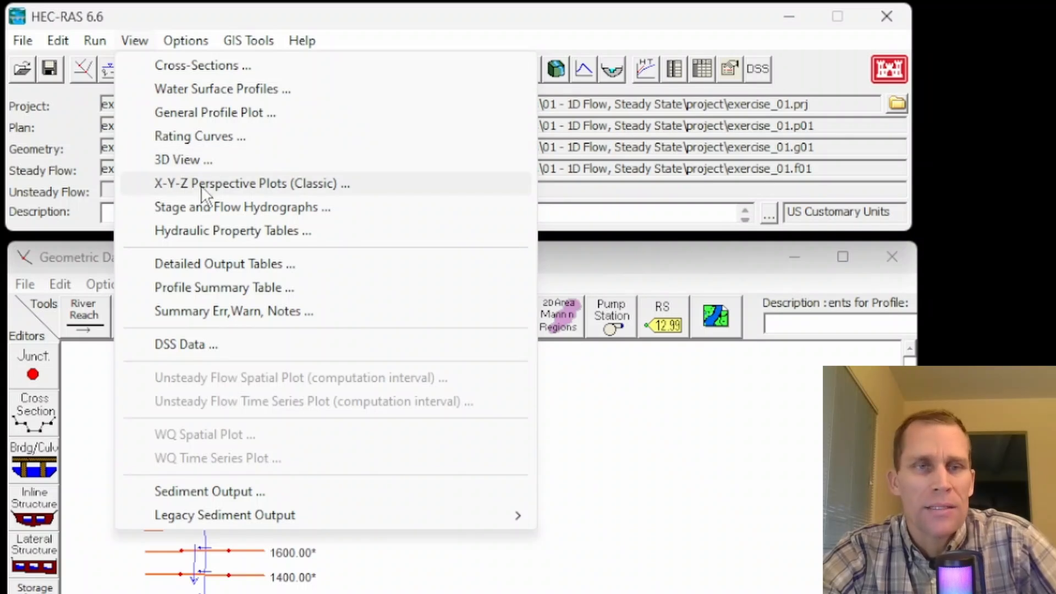
click(216, 184)
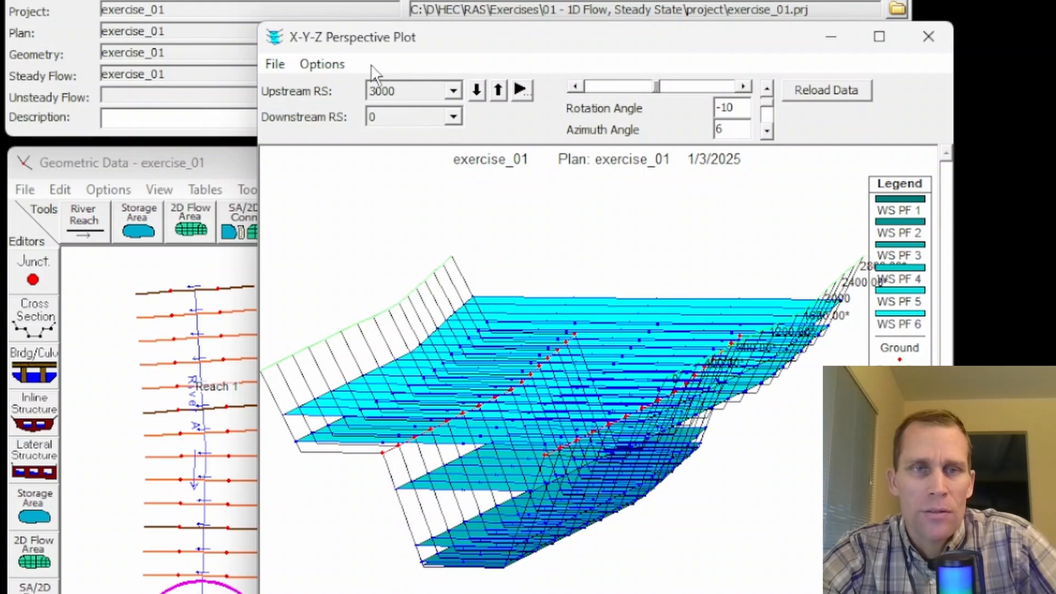
Step: Limit the perspective plot to profile PF 4 by clearing the selected profiles and adding only that one
click(322, 64)
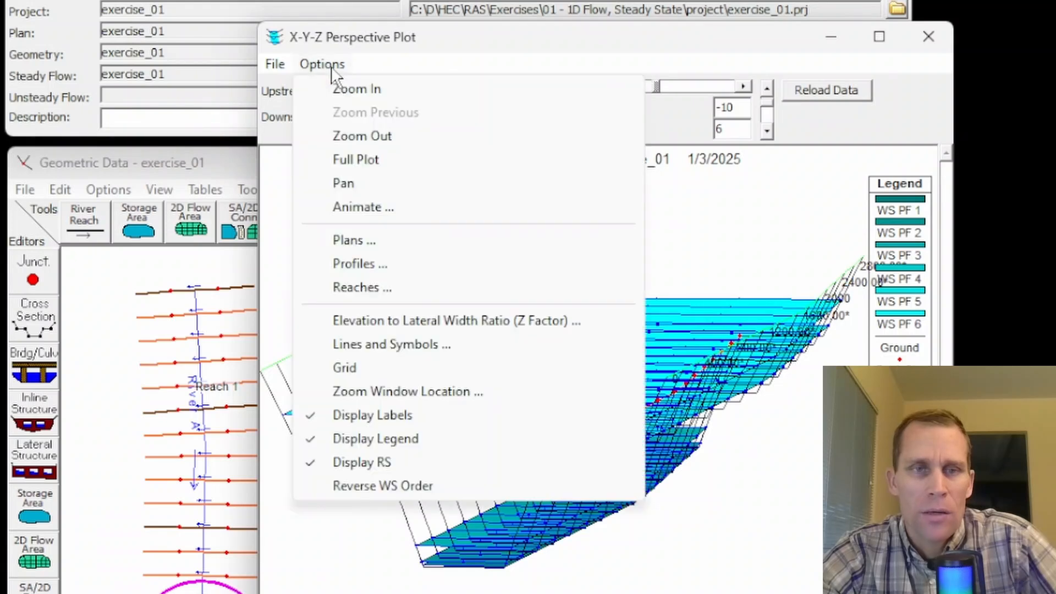
click(363, 269)
click(809, 553)
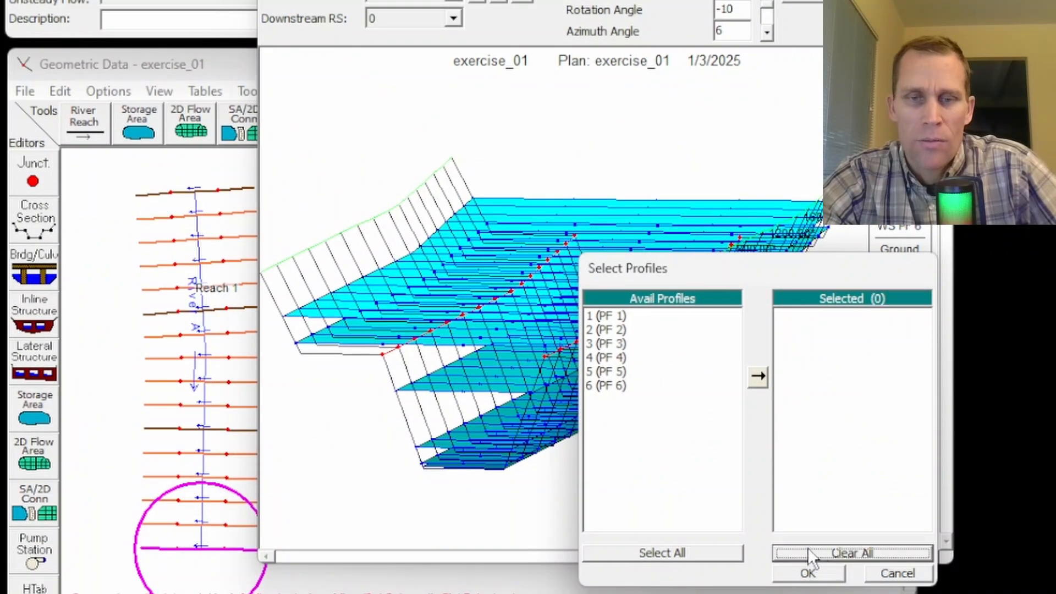
click(603, 358)
click(757, 376)
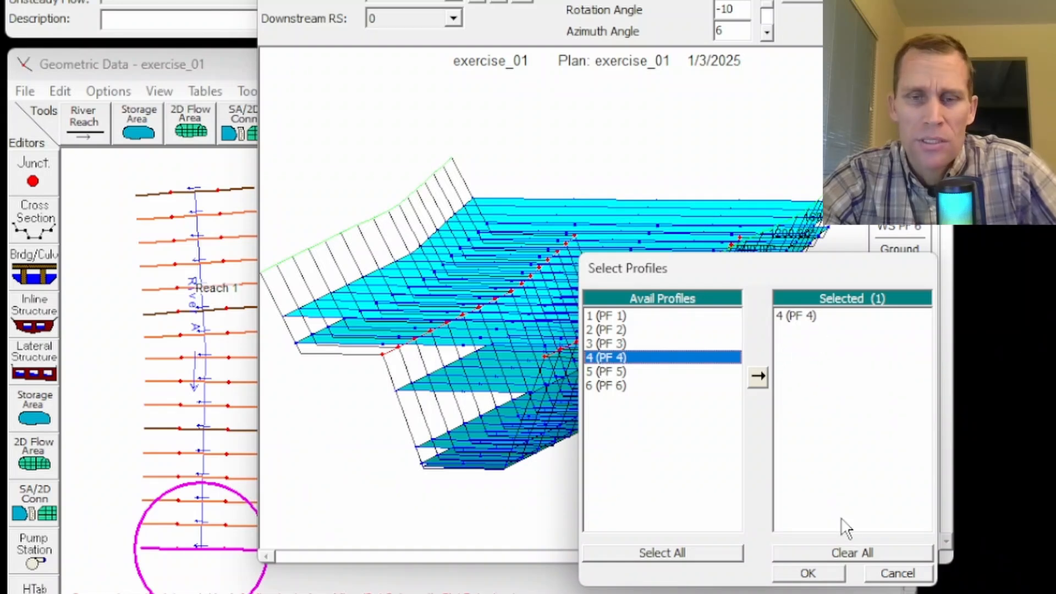
click(825, 573)
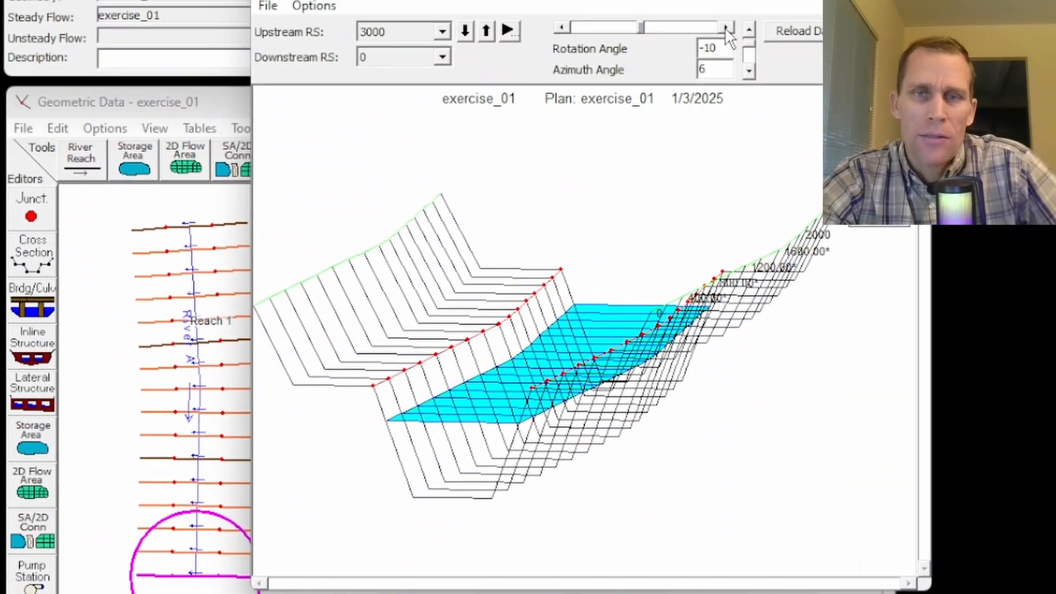
Step: Turn the perspective plot to rotation angle 5 and examine the channel at azimuth angles from 6 to 33, ending at 6
click(710, 65)
click(710, 65)
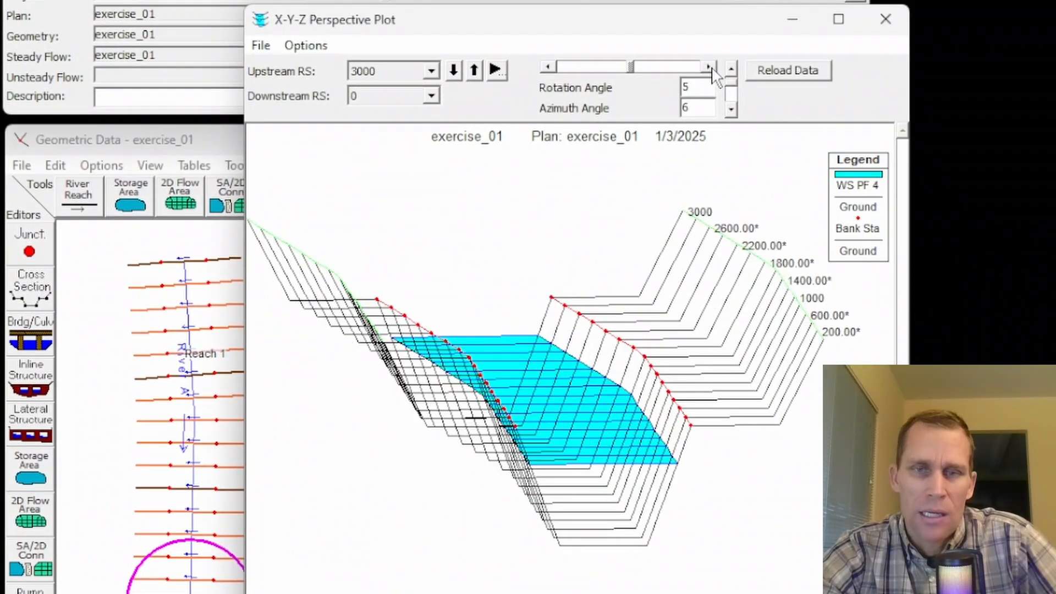
click(730, 110)
click(730, 110)
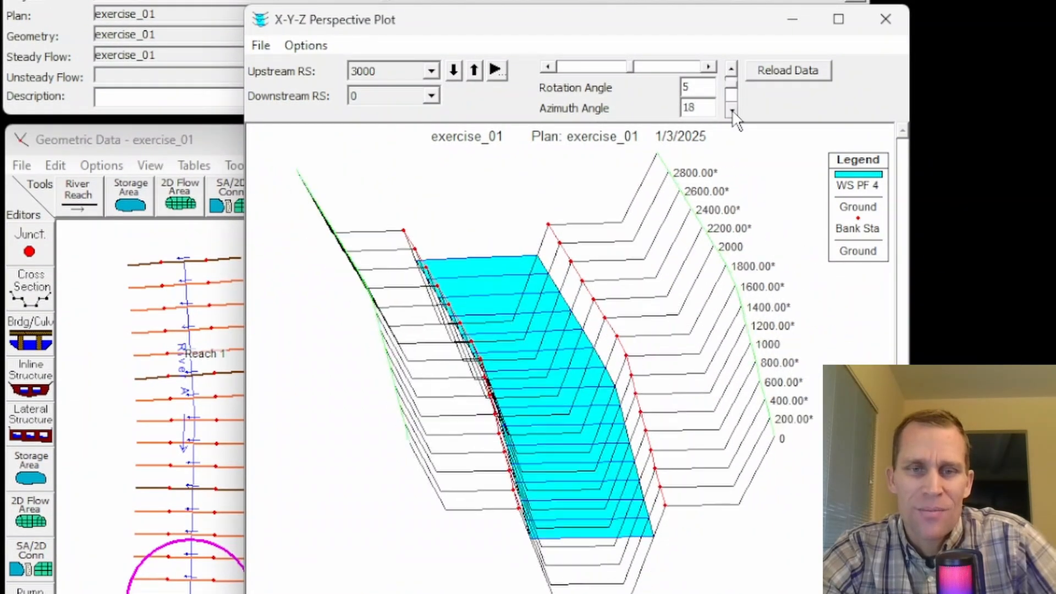
click(730, 110)
click(732, 111)
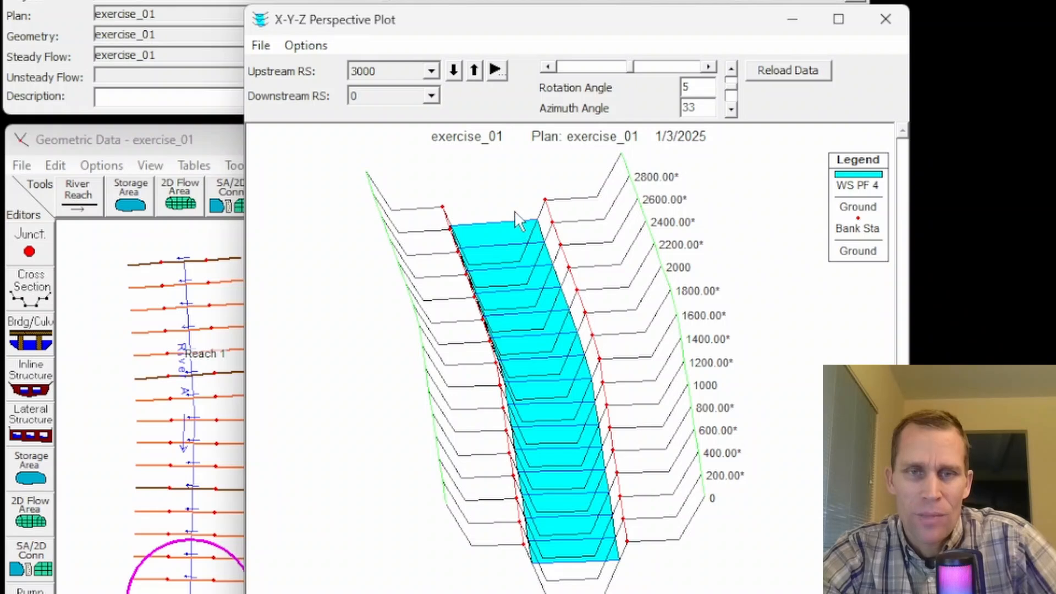
click(731, 68)
click(731, 68)
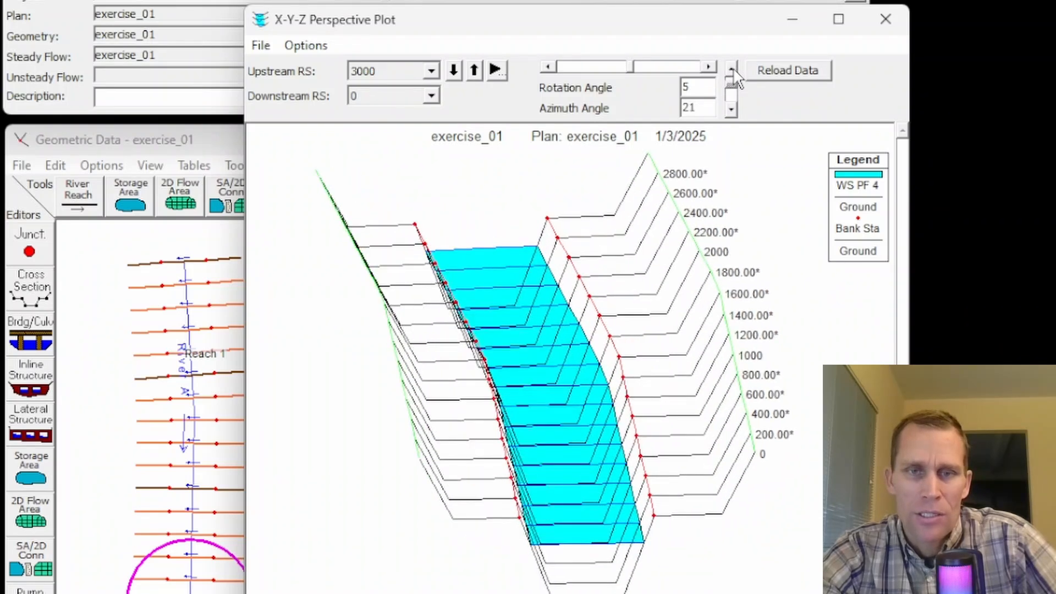
click(732, 68)
click(732, 67)
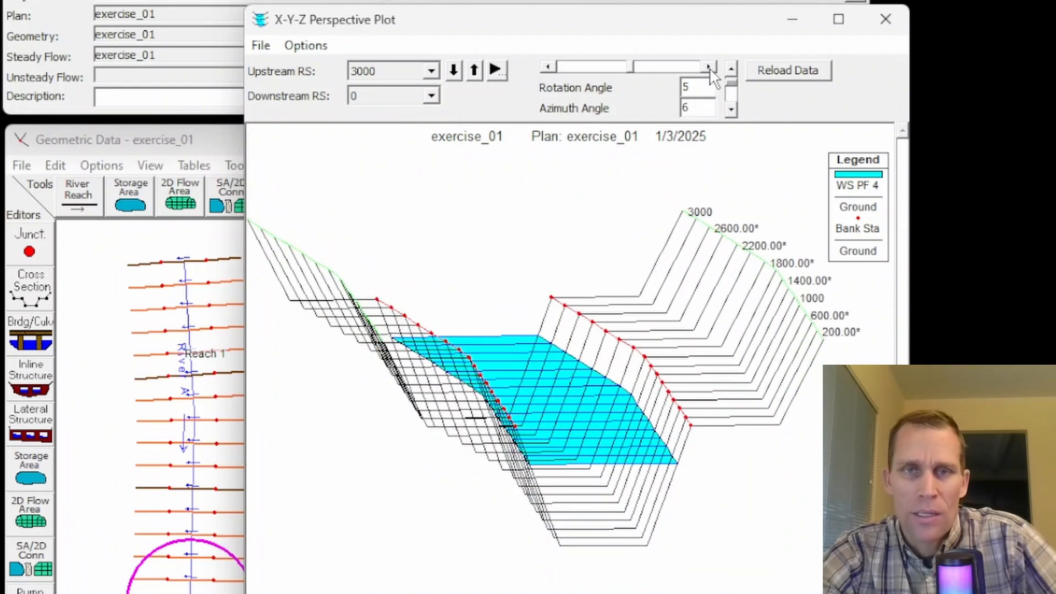
Step: View the reach from both sides at rotation angles 20 and -10, ending at rotation angle -5
click(710, 68)
click(710, 68)
click(710, 68)
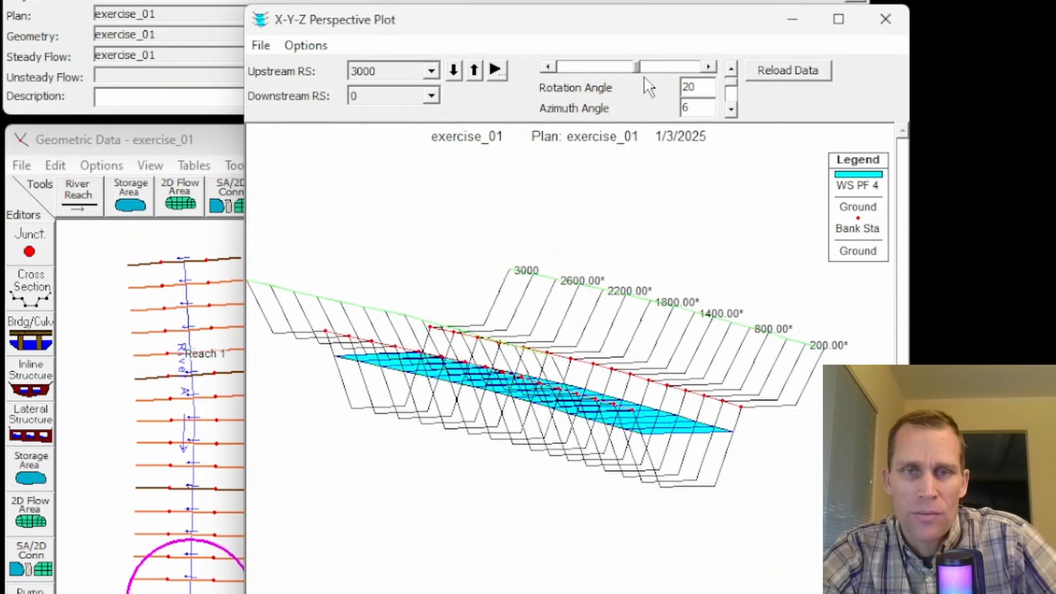
click(549, 67)
click(548, 67)
click(548, 67)
click(549, 68)
click(549, 68)
click(548, 67)
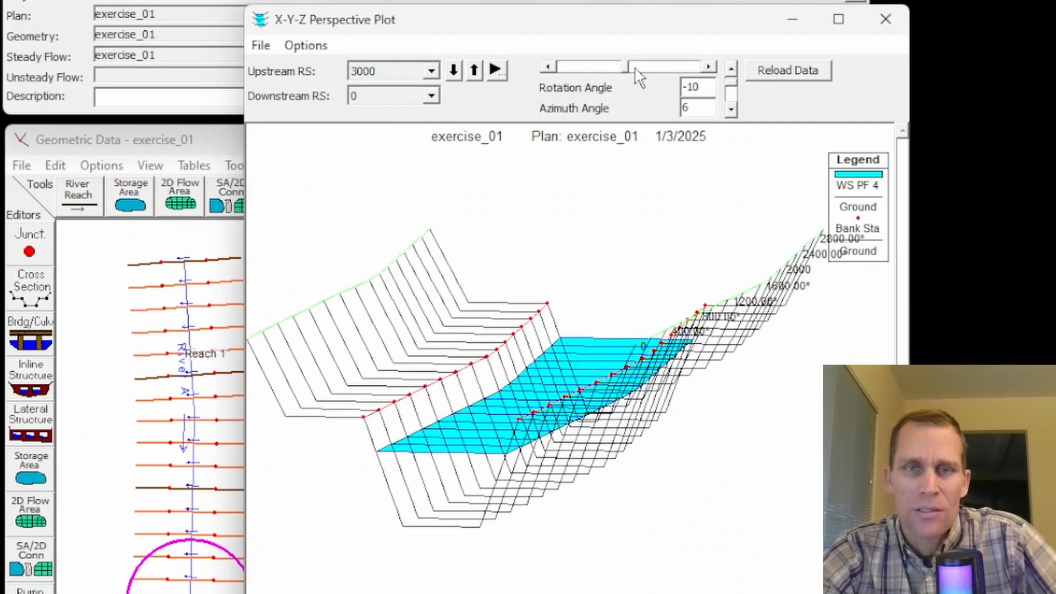
click(709, 67)
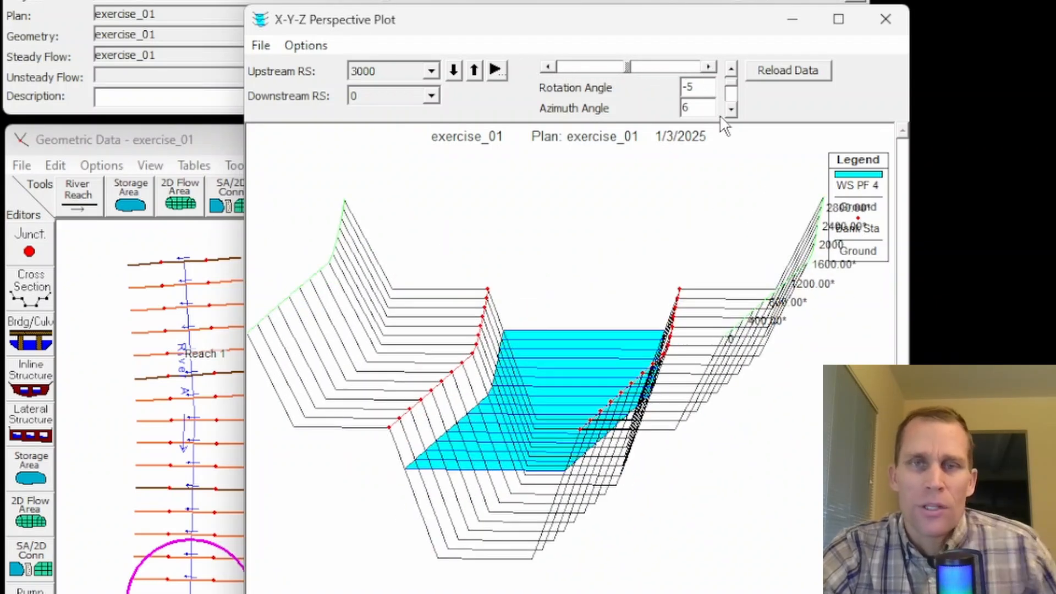
Step: Close the perspective plot and open the profile summary output table for the reach
click(883, 20)
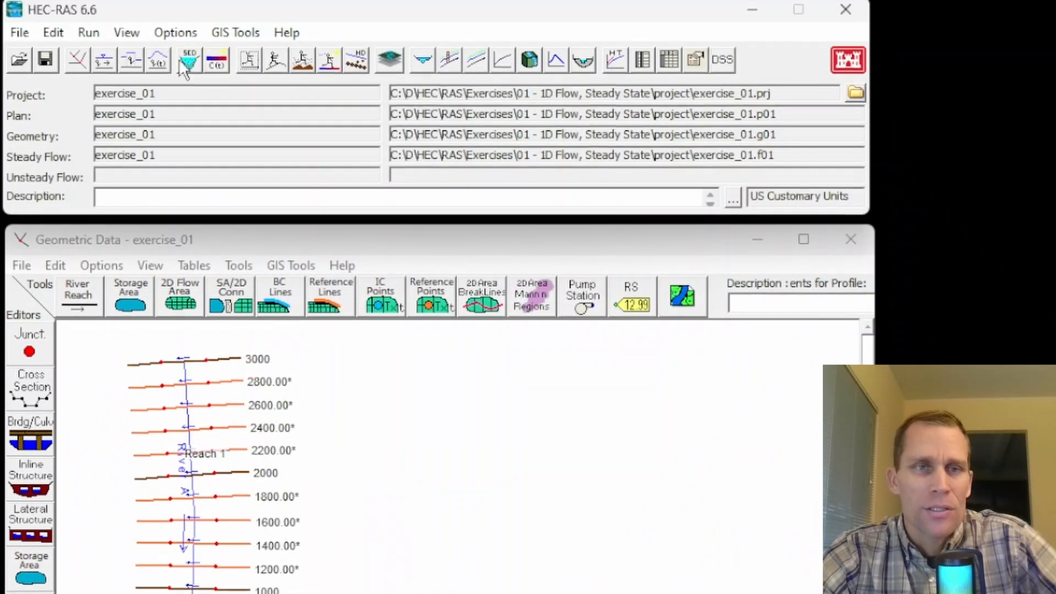
click(132, 34)
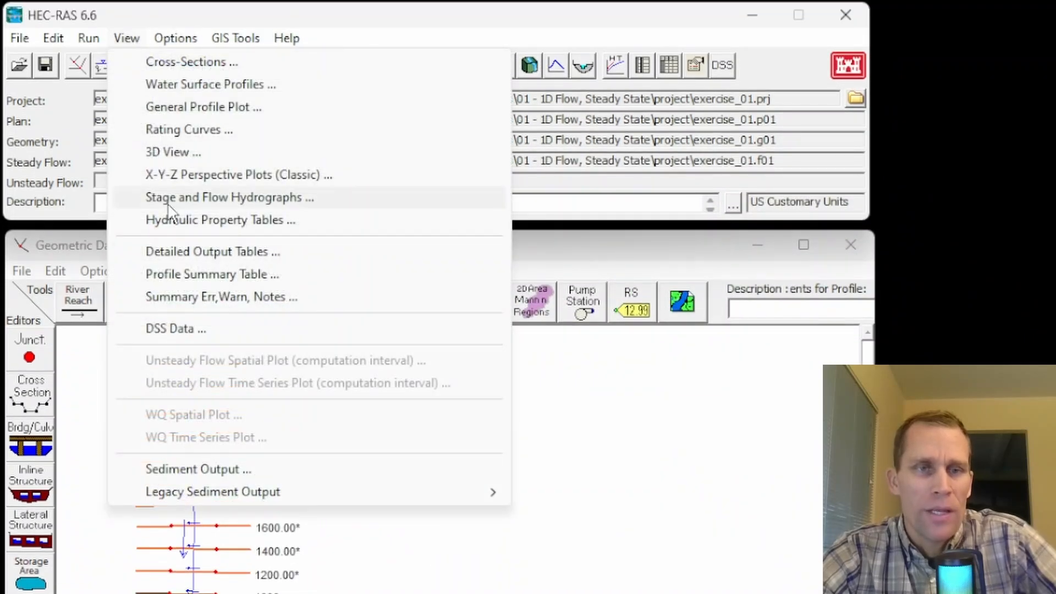
click(205, 276)
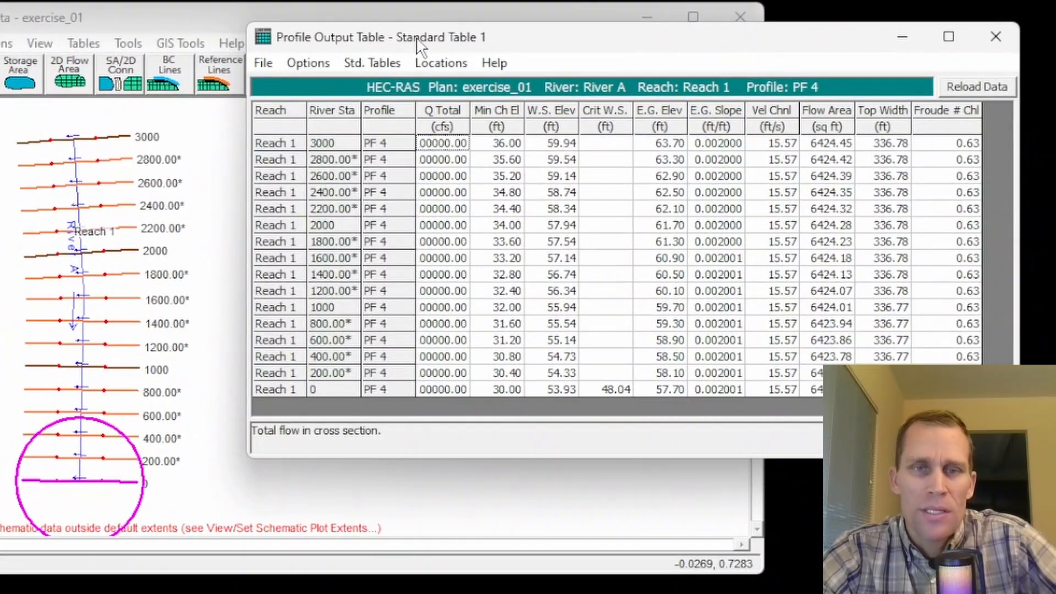
drag(439, 82, 418, 80)
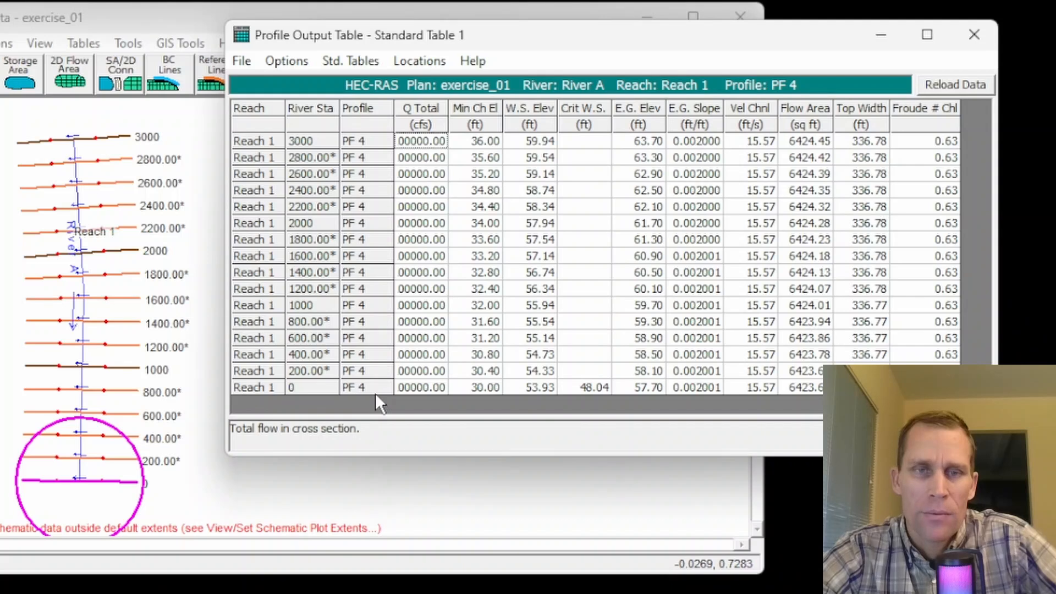
click(330, 60)
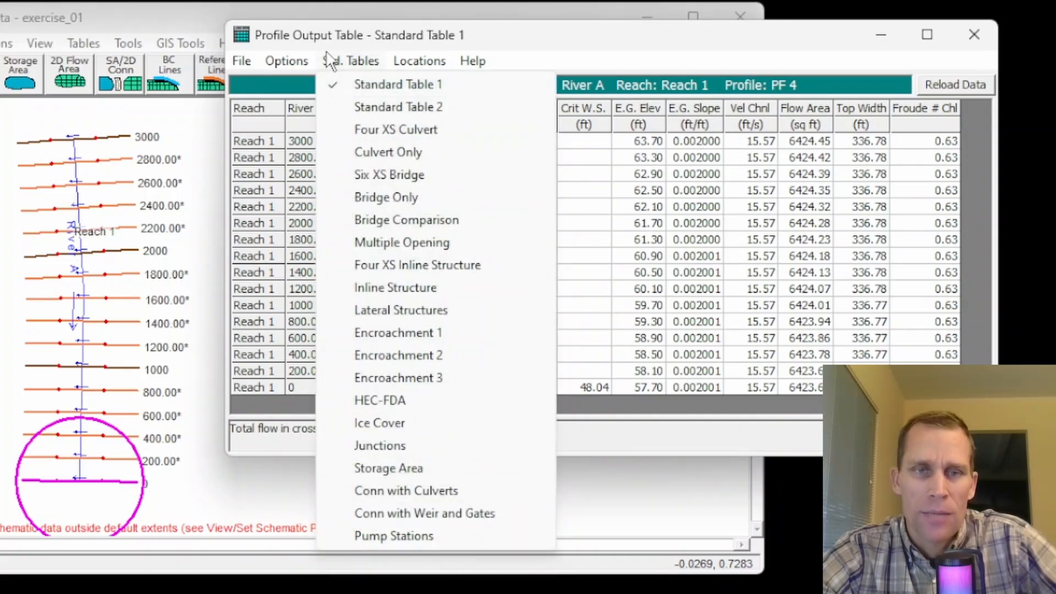
mouse_move(297, 65)
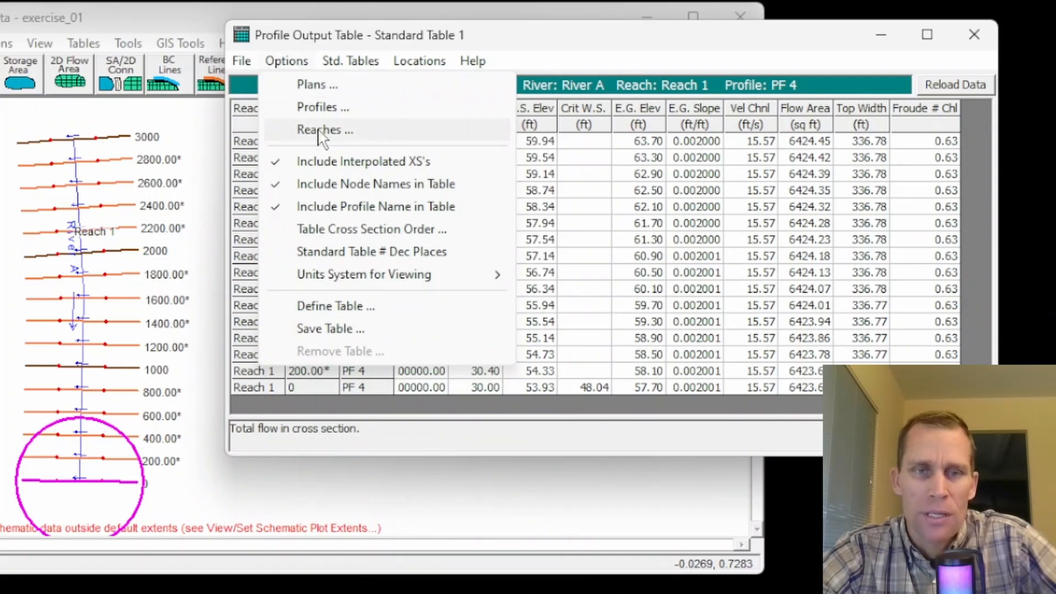
click(323, 57)
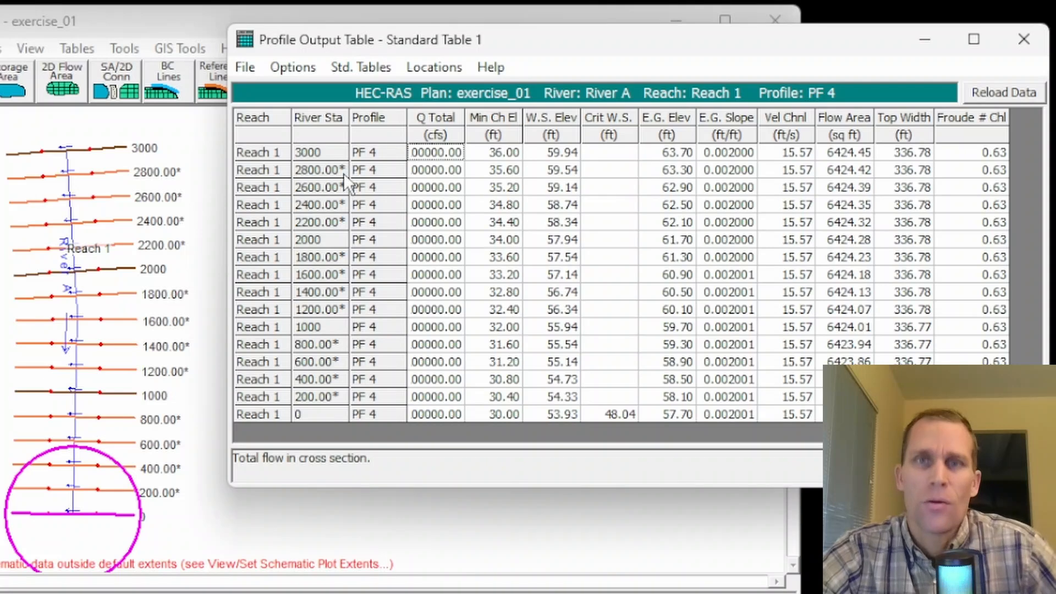
Step: Widen the Q Total column so its full values fit, and examine the flow along the reach
drag(490, 34, 496, 63)
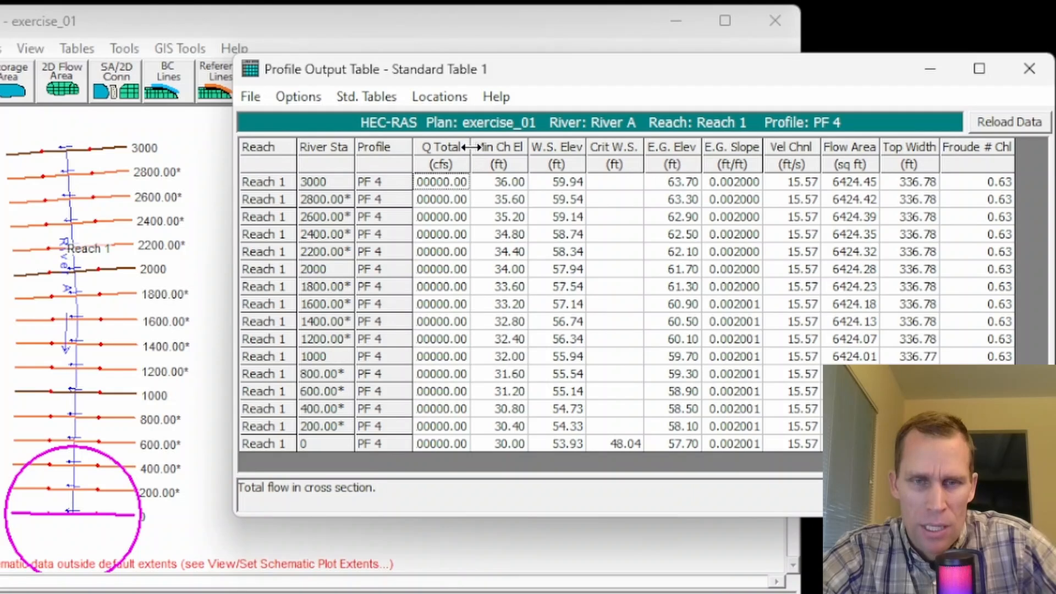
drag(471, 149, 493, 148)
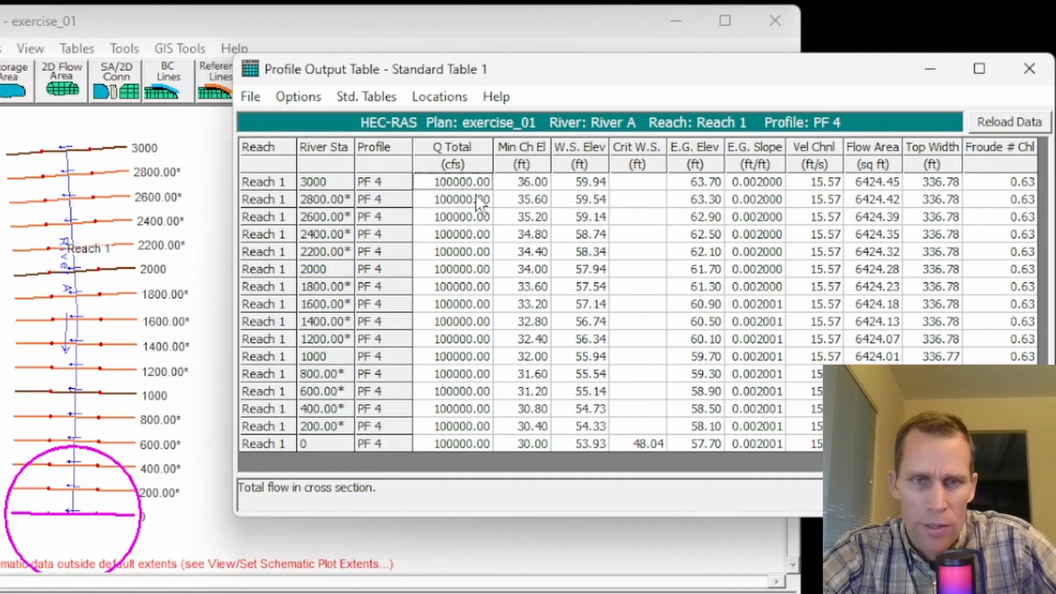
drag(457, 192, 452, 329)
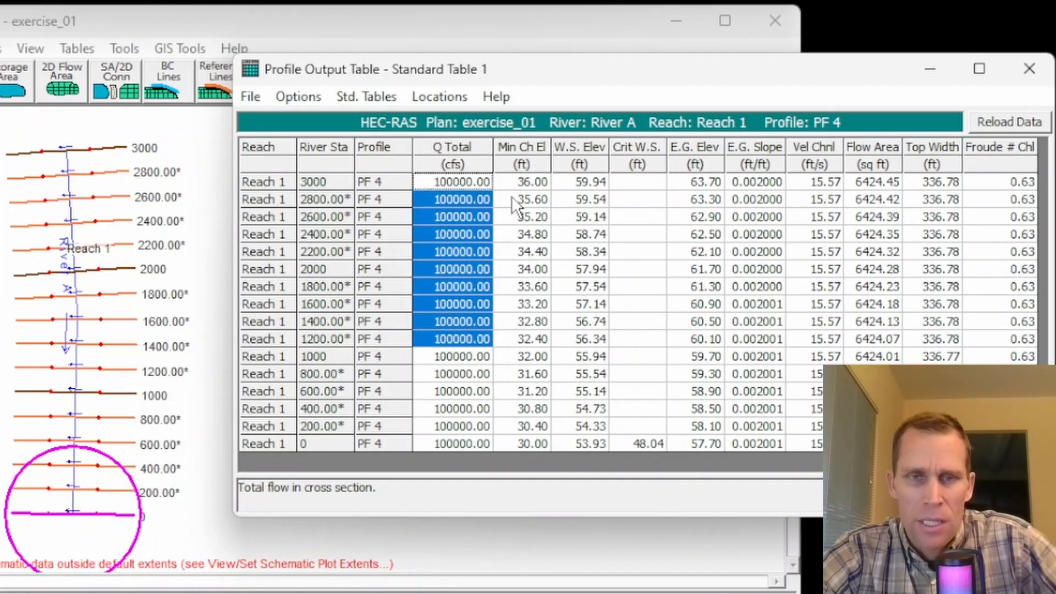
Step: Examine the minimum channel elevations, the water surface elevation at river station 3000 and the critical water surface at river station 0
drag(528, 199, 531, 440)
click(521, 447)
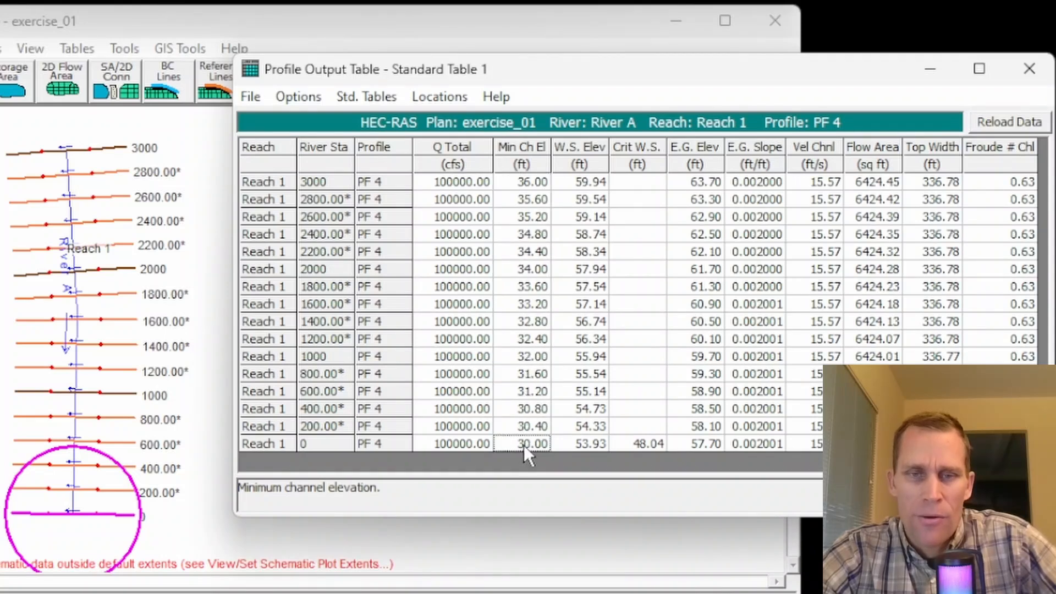
click(529, 184)
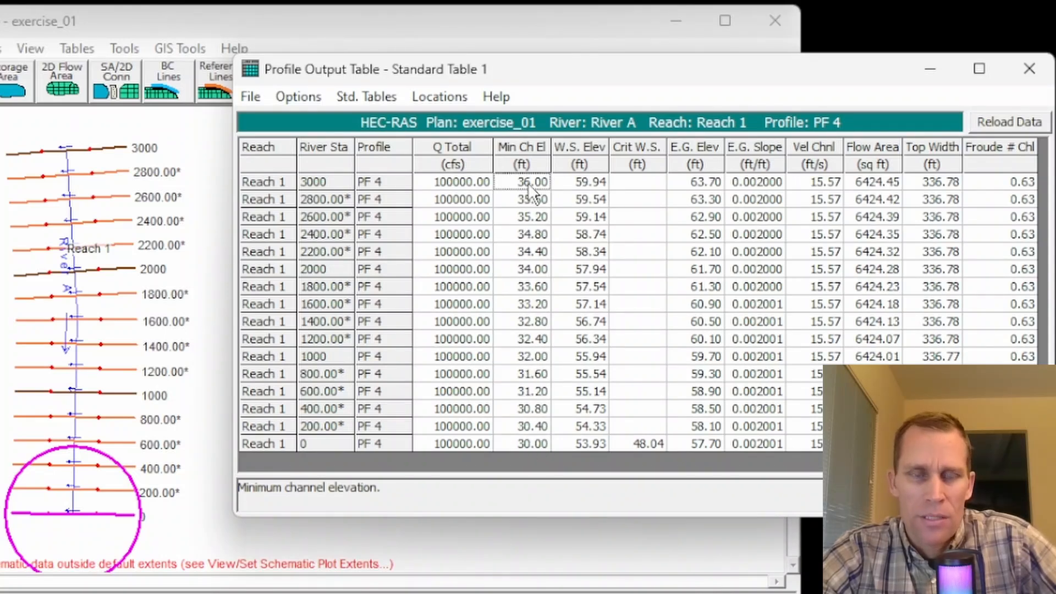
click(325, 182)
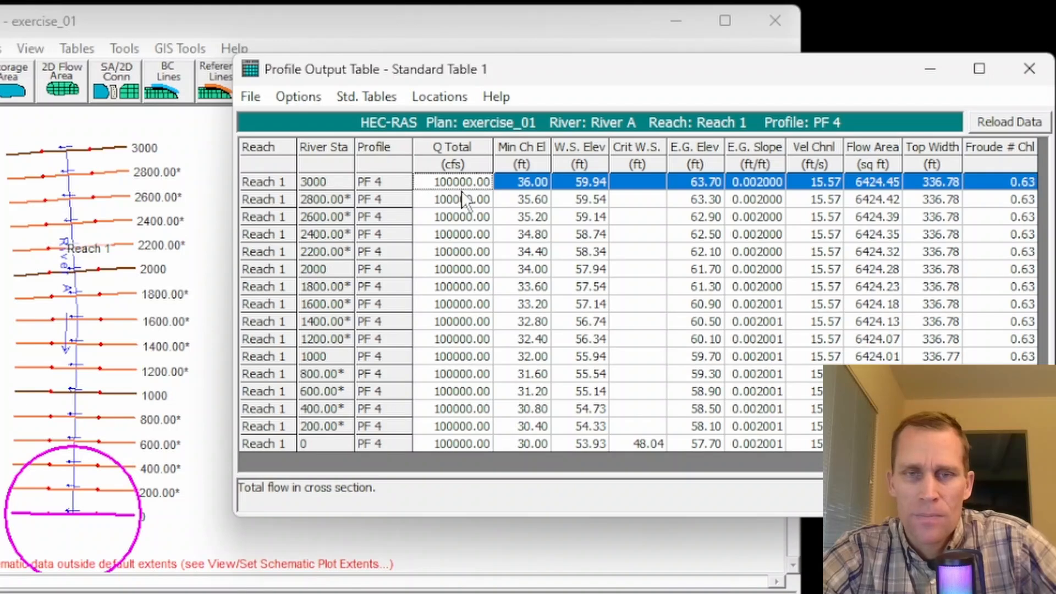
click(579, 165)
click(582, 184)
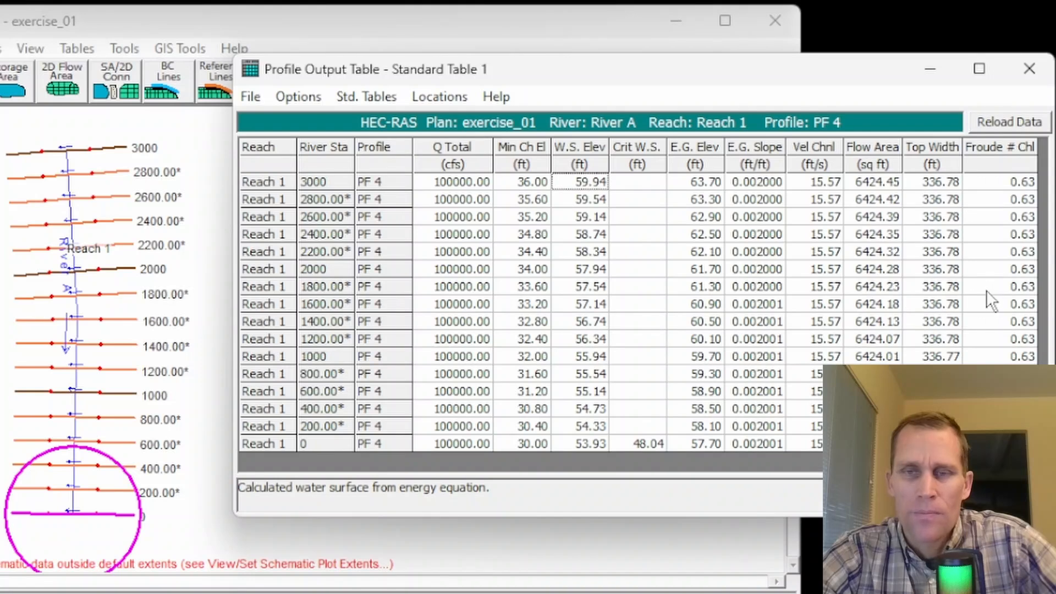
click(636, 441)
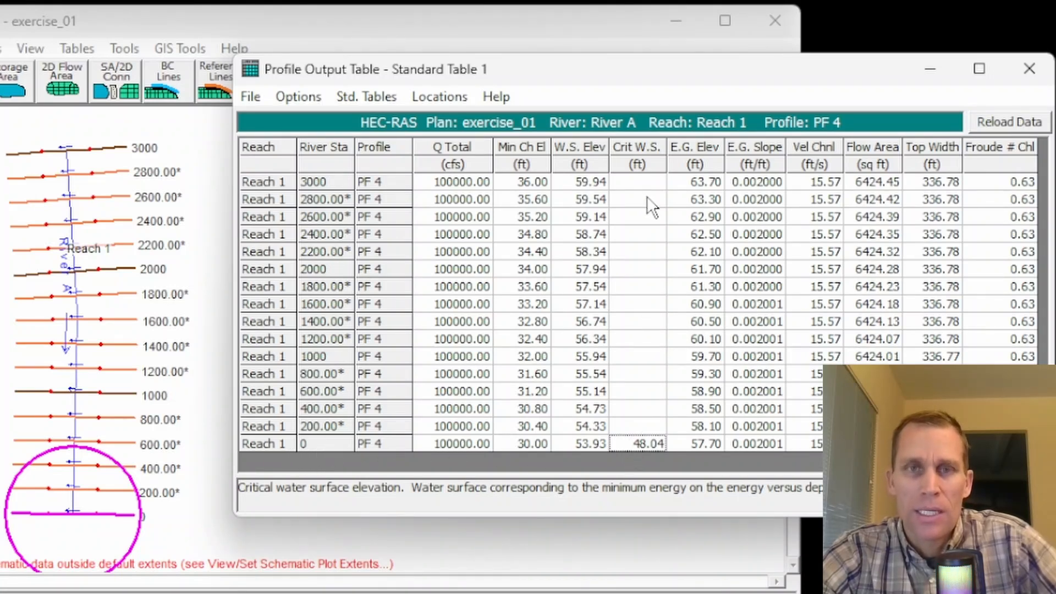
Step: Close the profile output table and open the steady flow analysis for plan exercise_01
click(1029, 69)
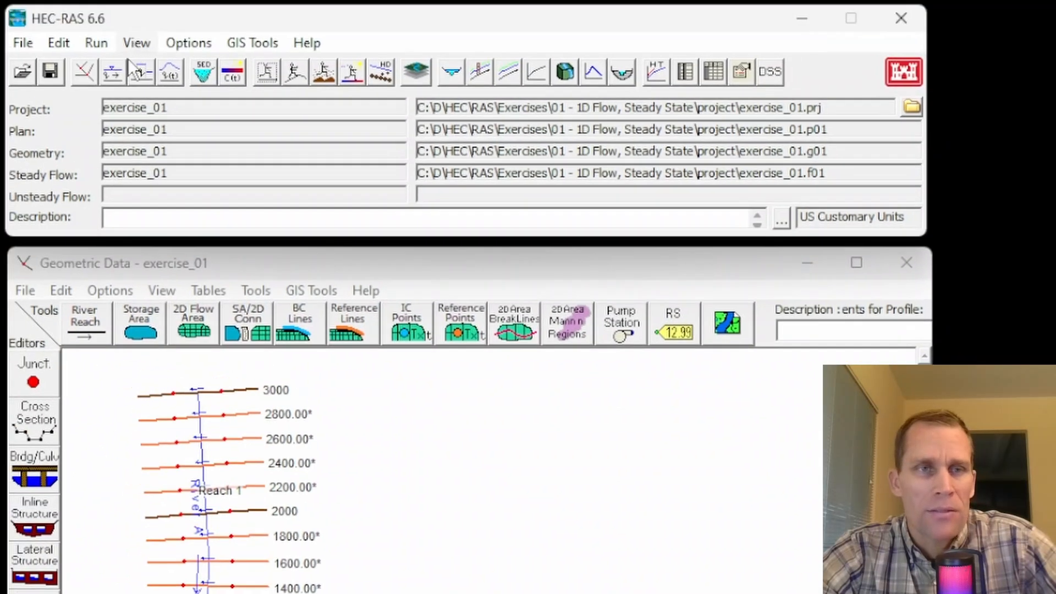
click(112, 72)
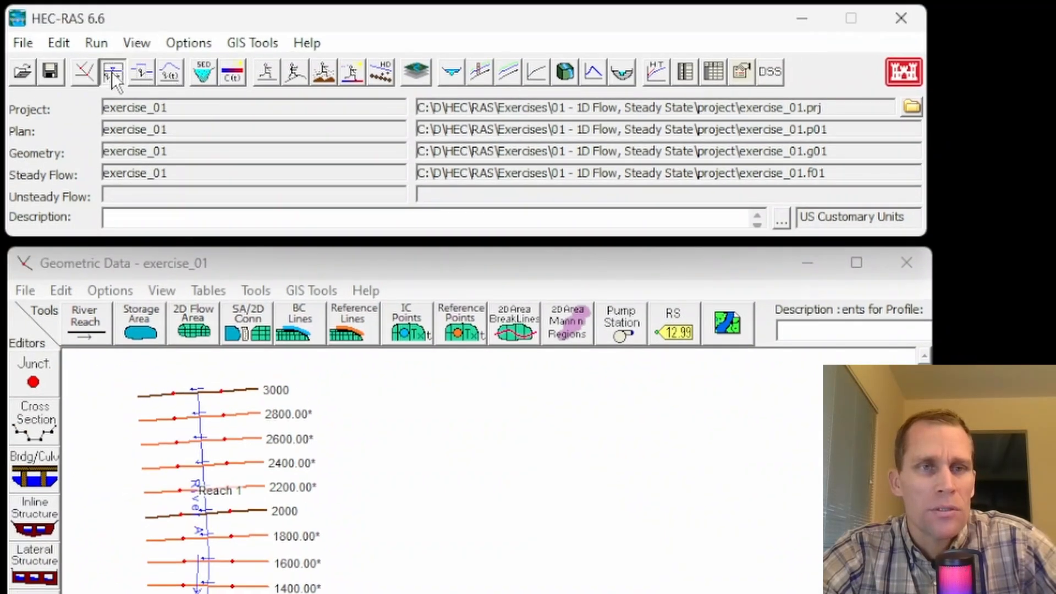
click(1053, 211)
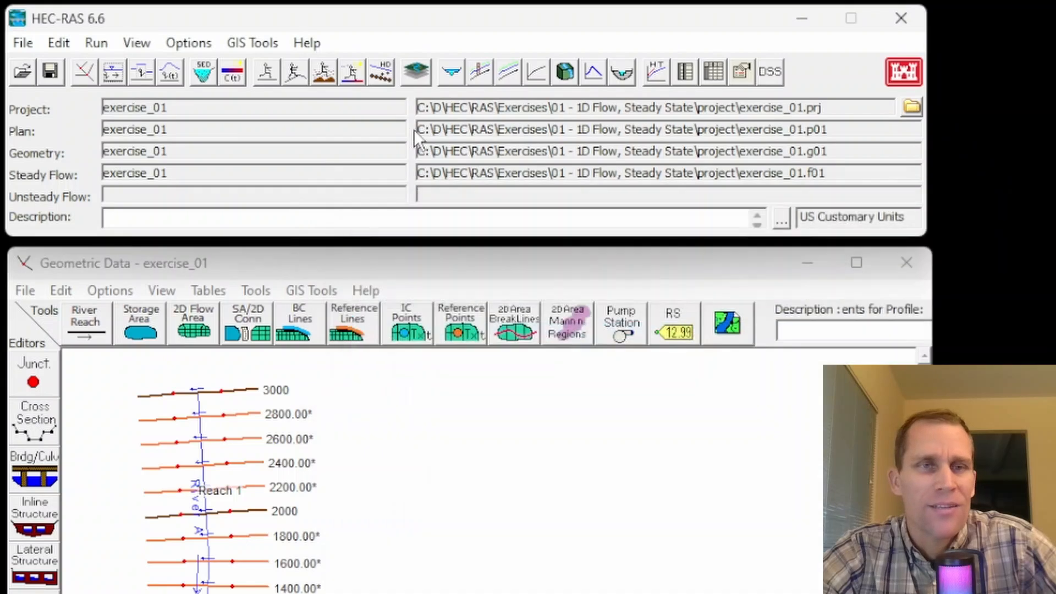
click(268, 71)
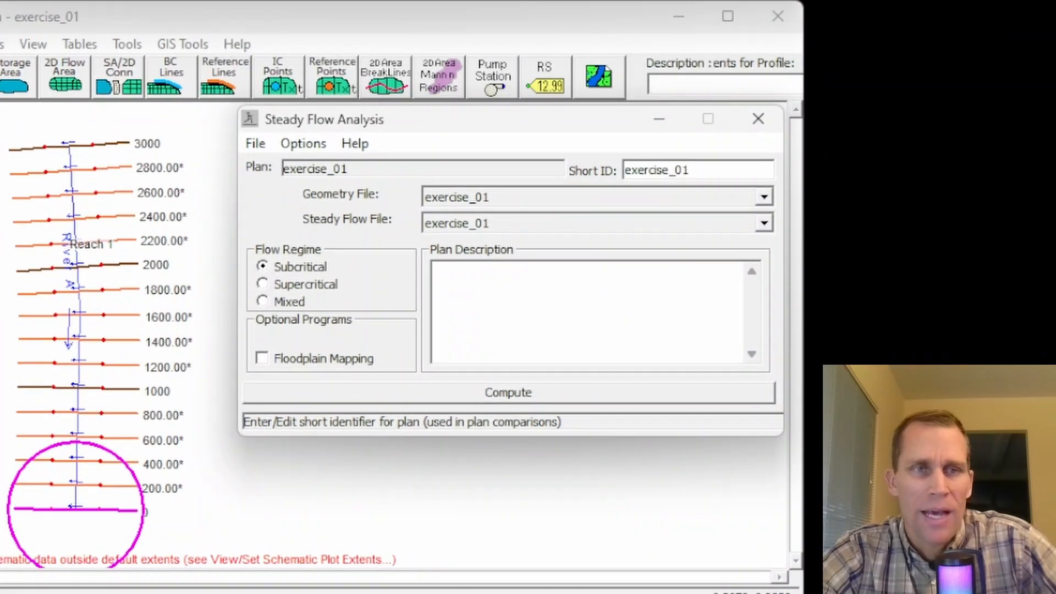
click(110, 1)
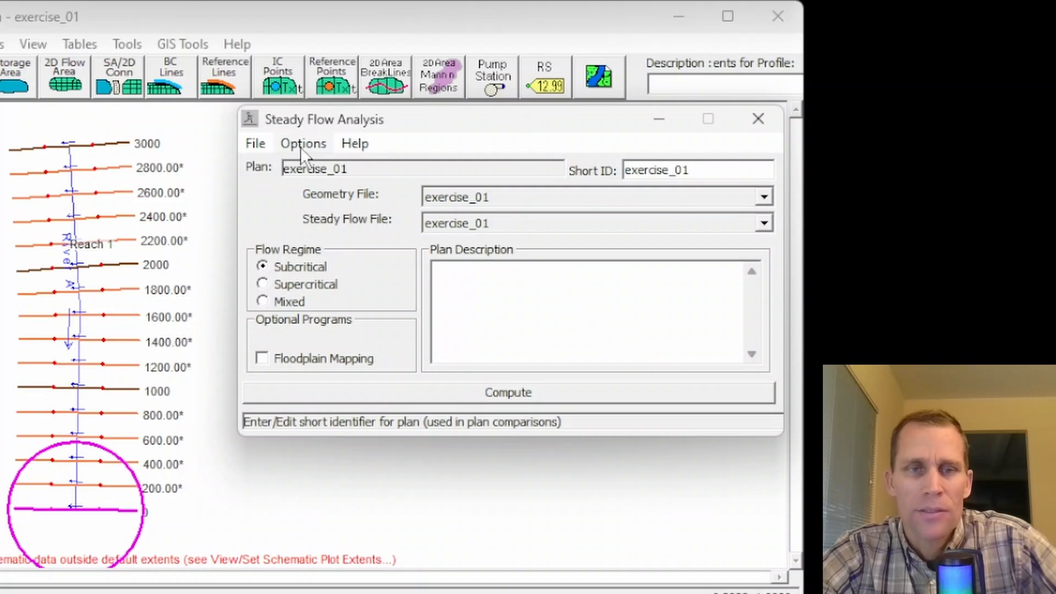
Step: Enable Critical Always Calculated in the critical depth output option of the steady flow analysis
click(302, 145)
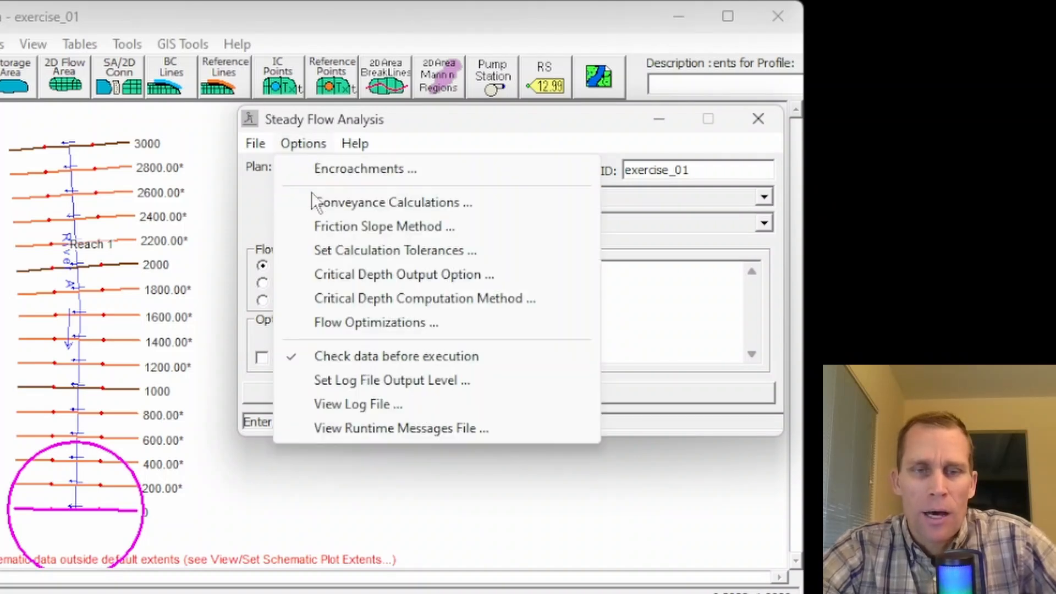
click(345, 274)
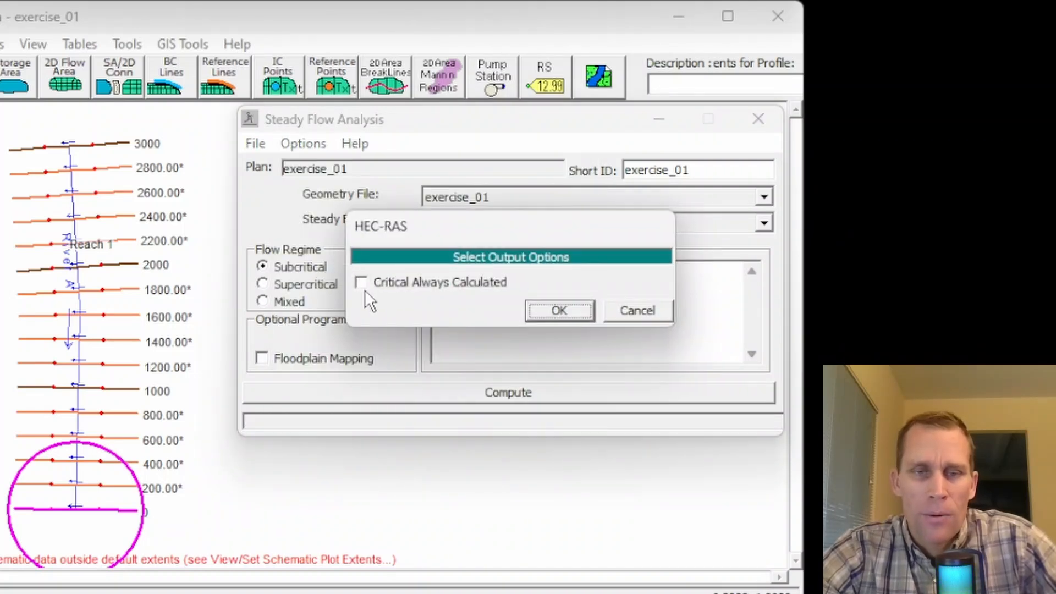
click(362, 282)
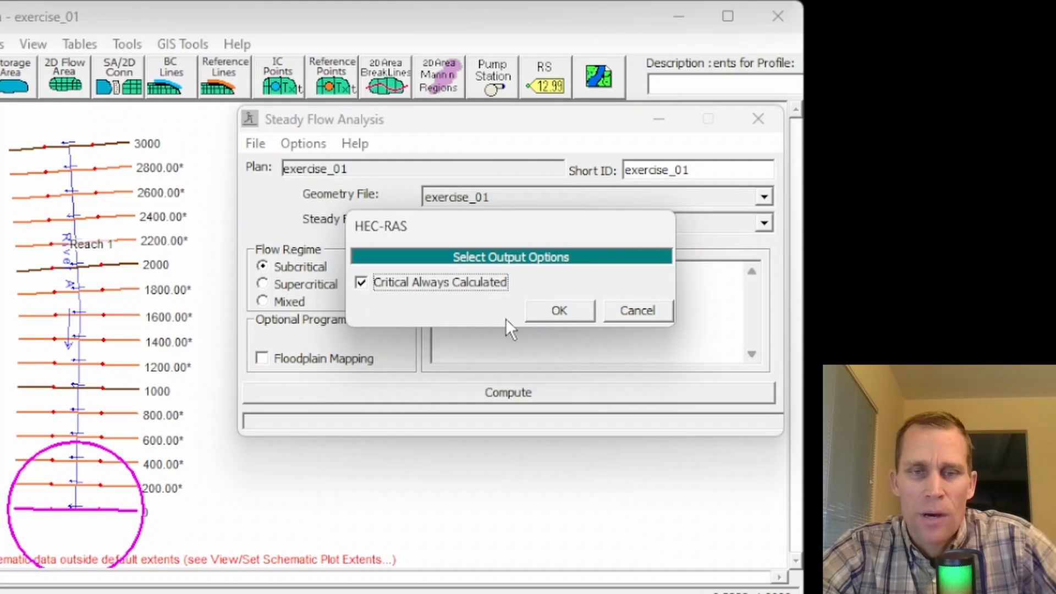
click(560, 313)
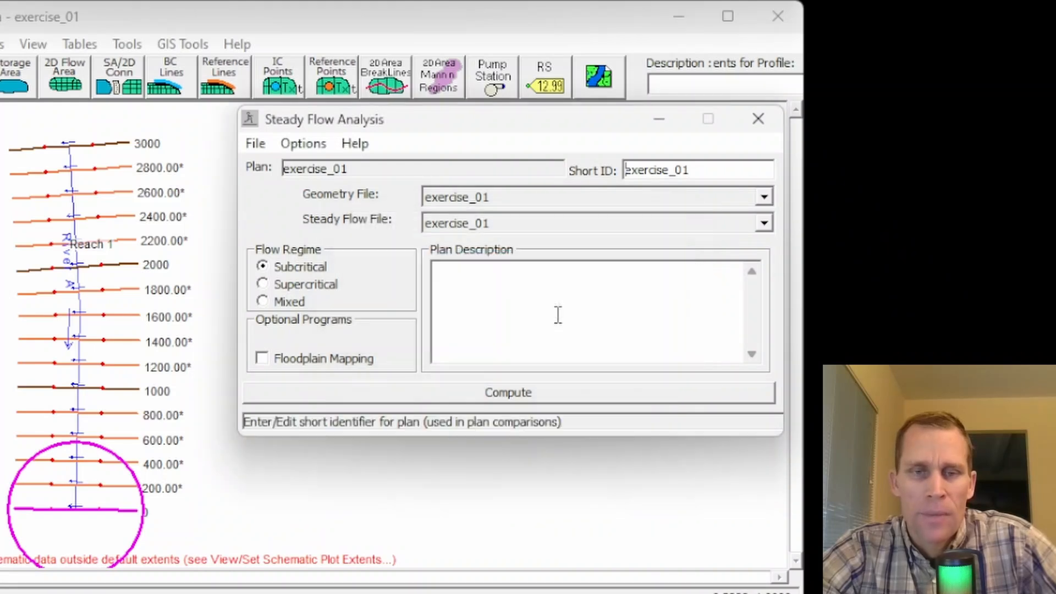
Step: Check the critical depth computation method and accept the Parabolic method (Faster Method)
click(313, 144)
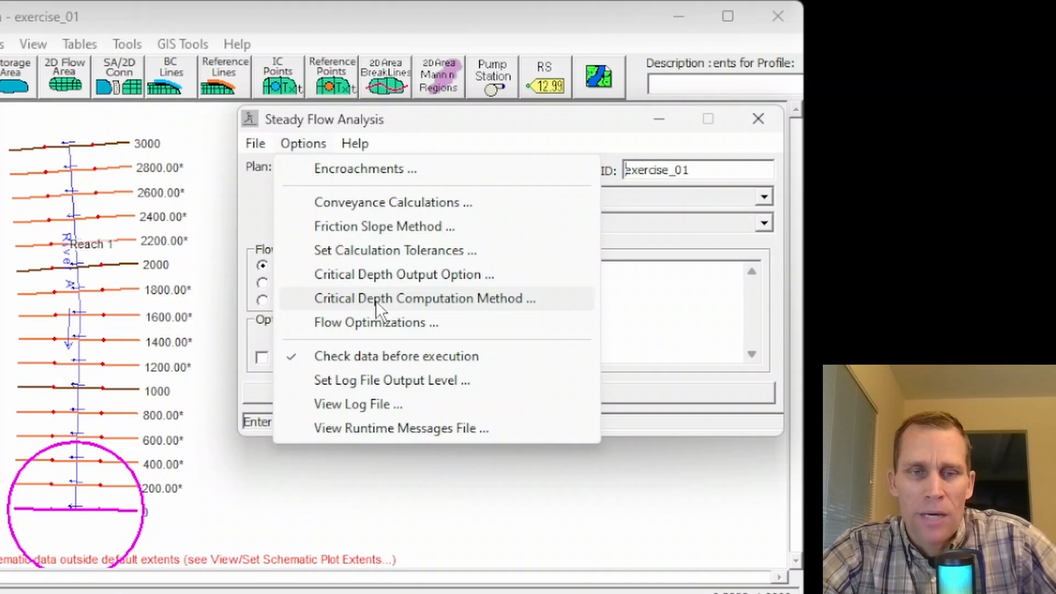
click(422, 299)
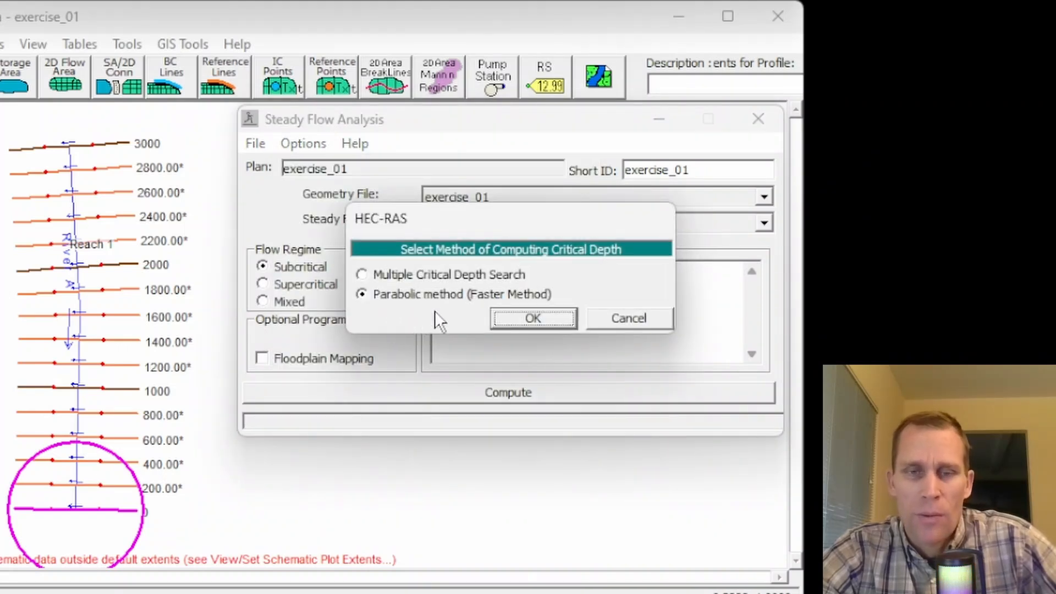
click(510, 319)
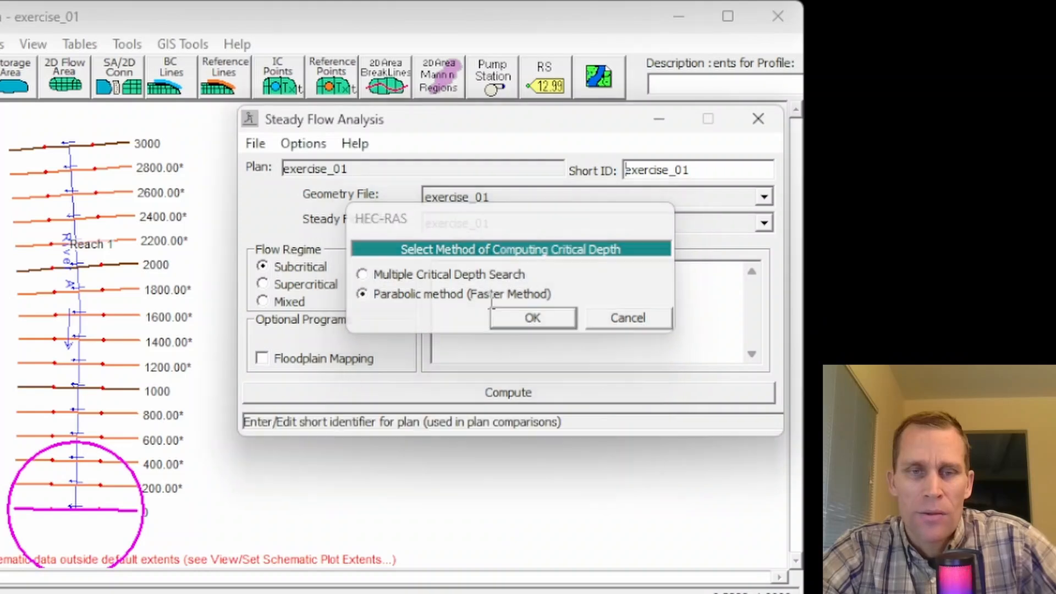
Step: Recheck the critical depth output option and computation method, keeping Critical Always Calculated and the Parabolic method (Faster Method)
click(308, 146)
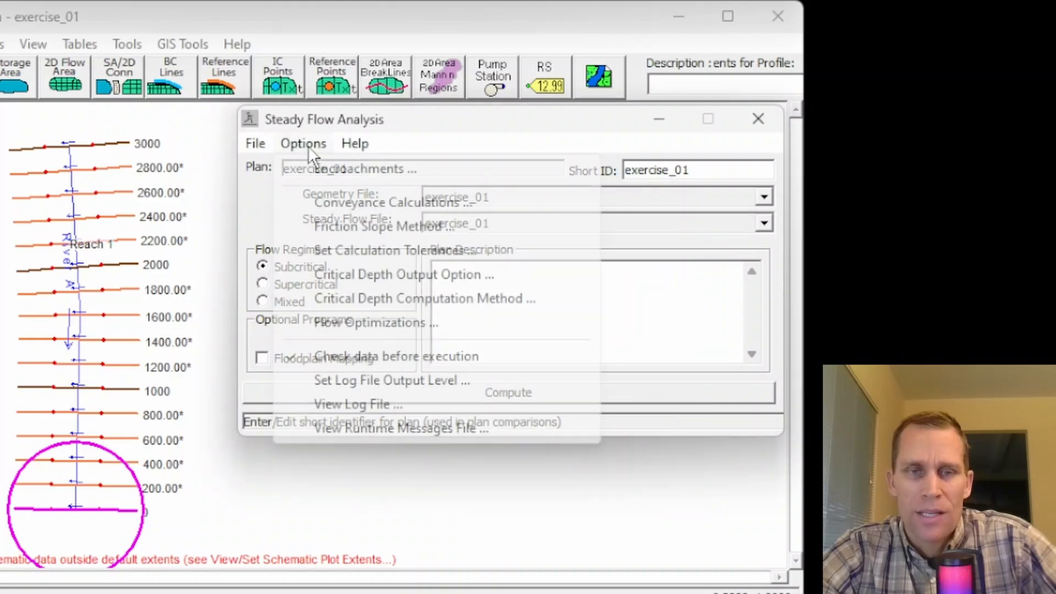
click(371, 273)
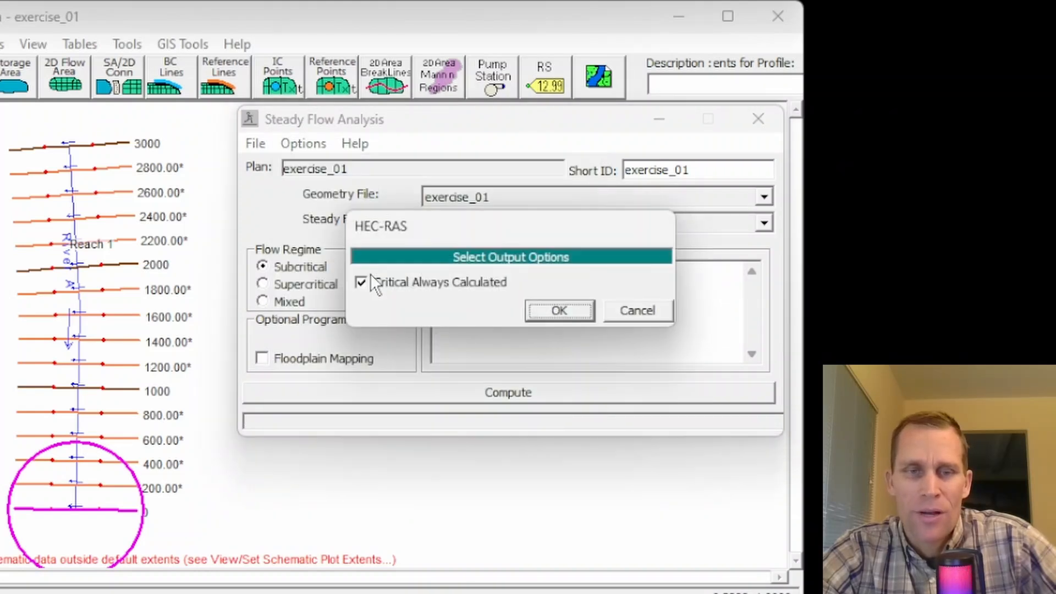
click(545, 308)
click(319, 138)
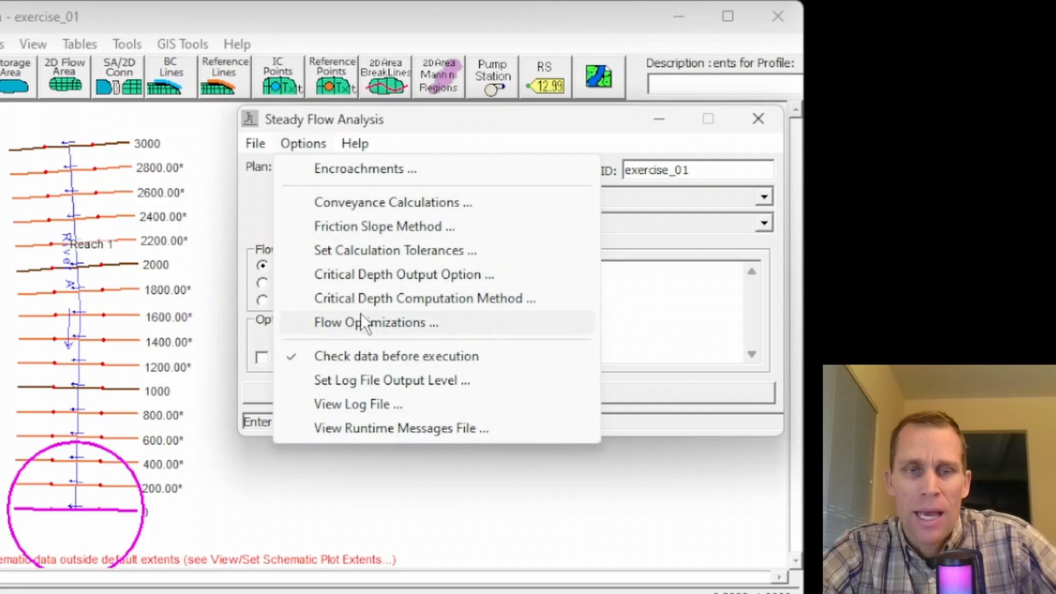
click(379, 308)
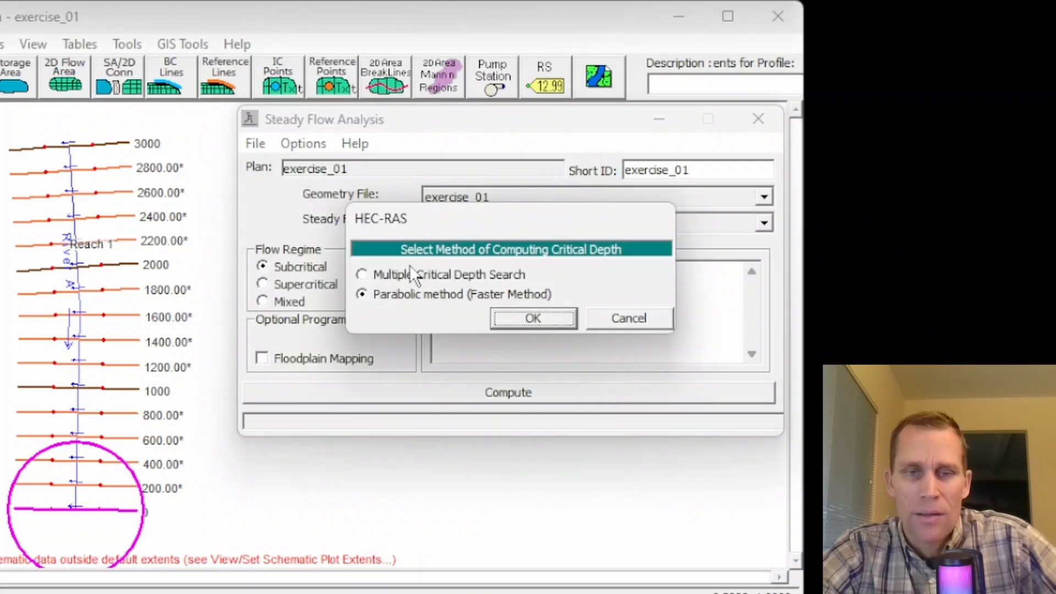
click(531, 318)
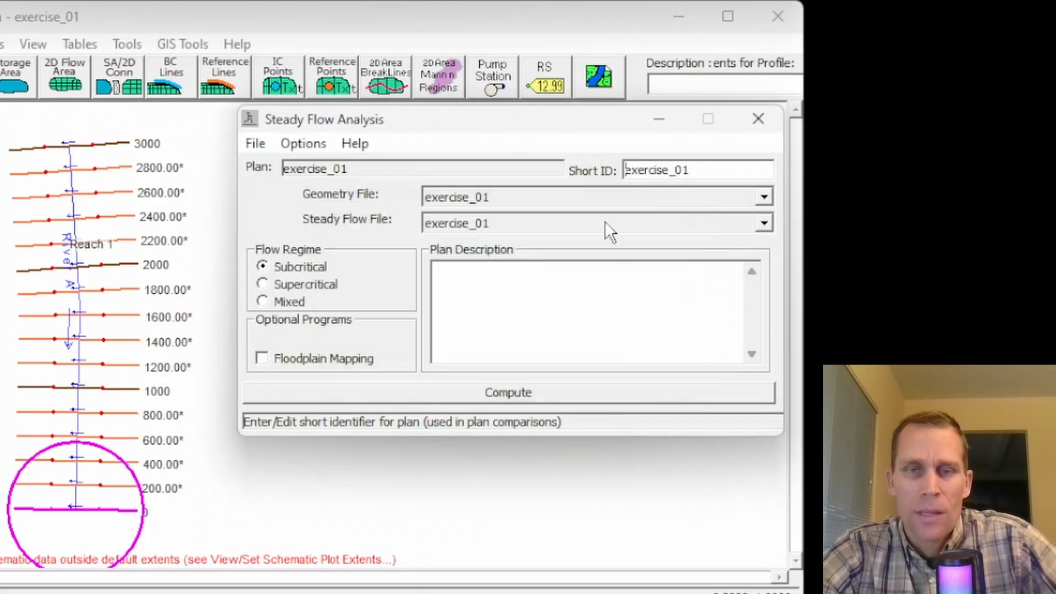
Step: Compute the steady flow analysis for plan exercise_01 and close the finished computation window
click(514, 393)
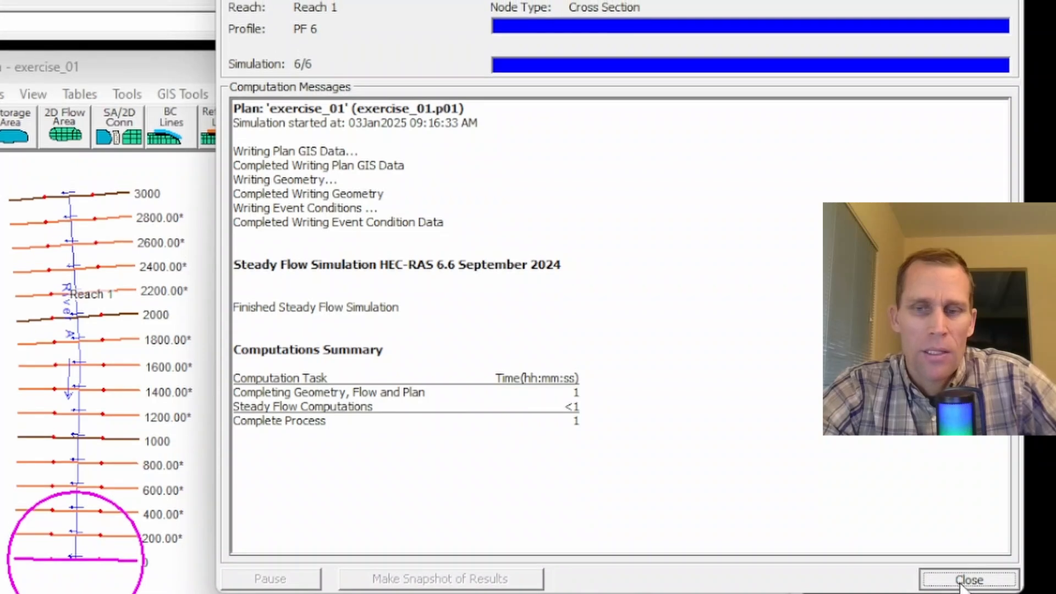
click(965, 531)
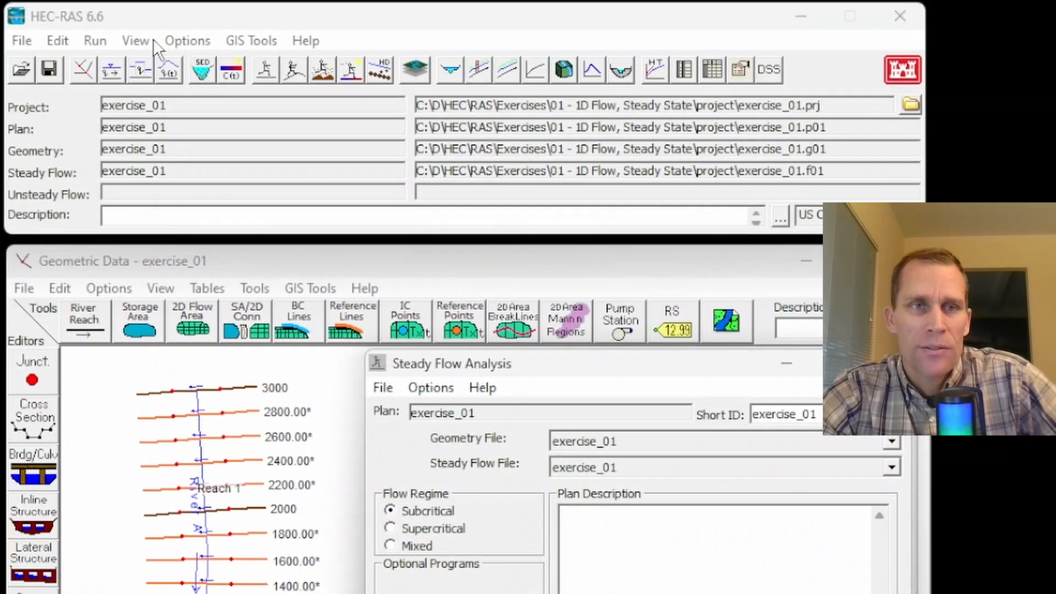
Step: Reopen the profile summary table, examine the critical water surface elevations at all river stations, and close the table
click(135, 42)
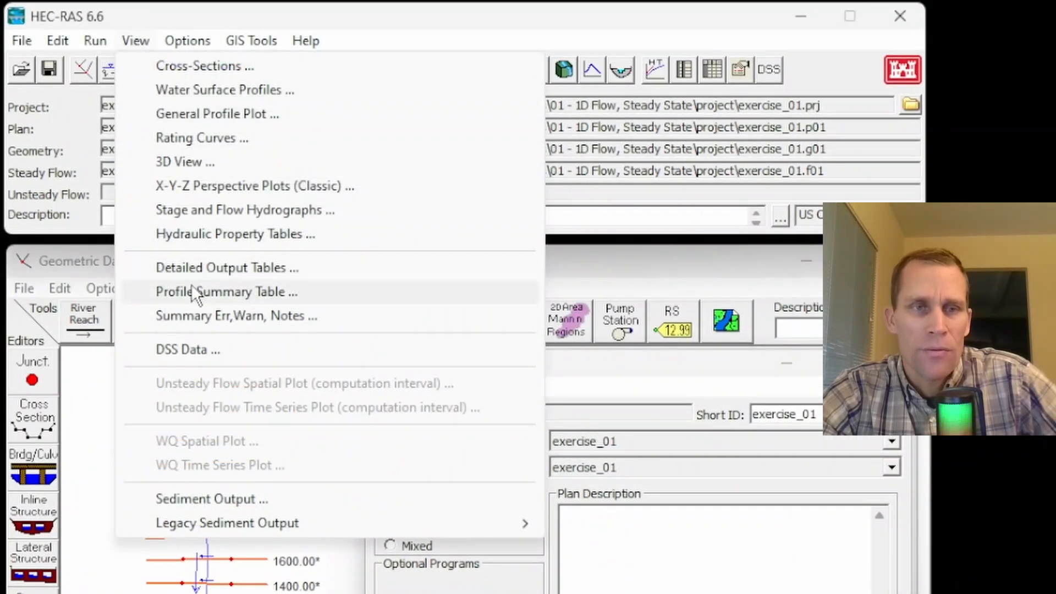
click(205, 293)
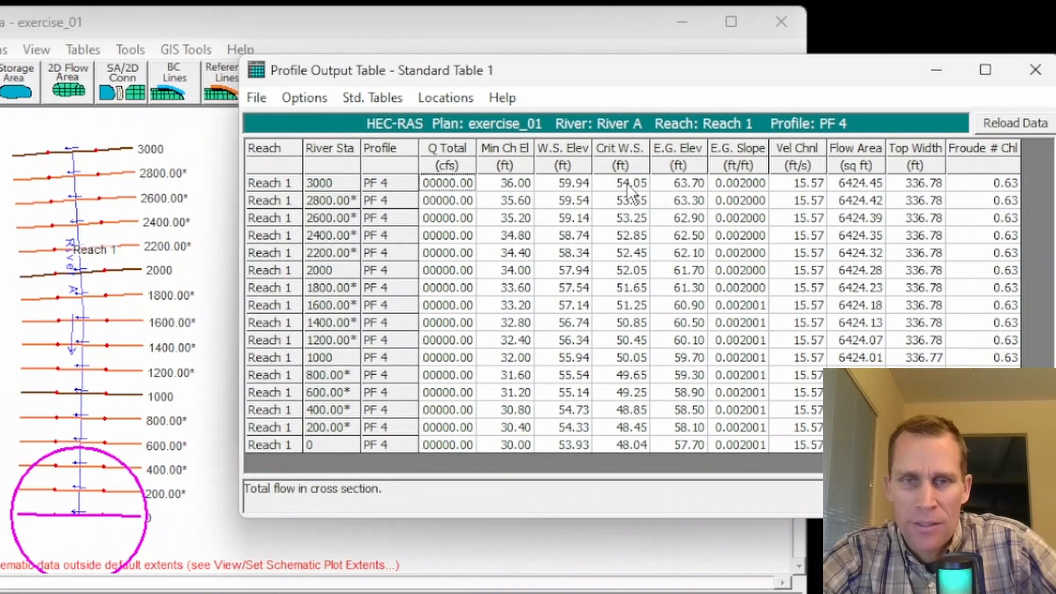
drag(626, 183, 622, 445)
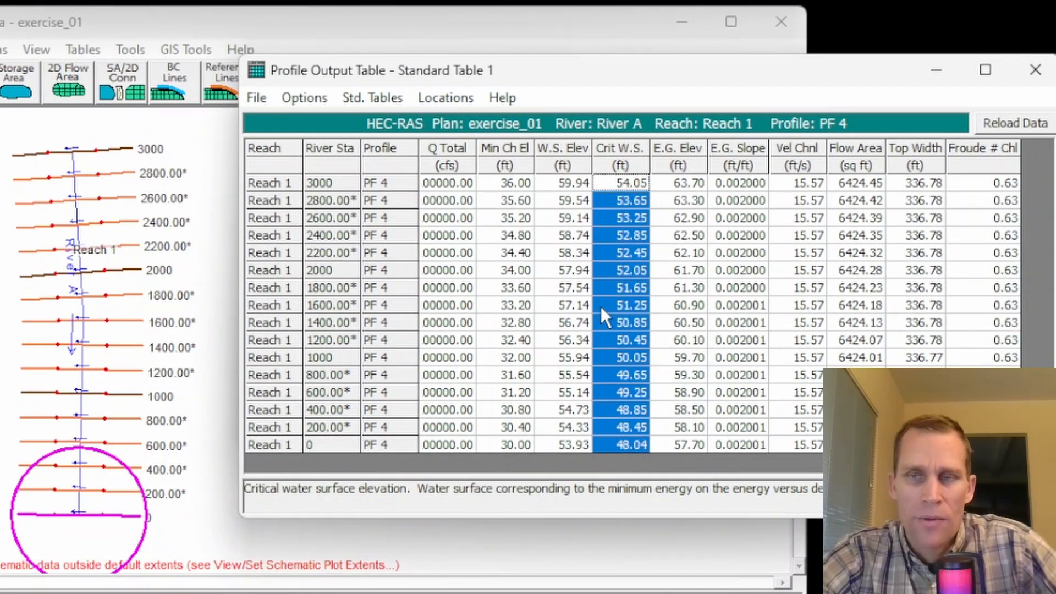
click(1035, 71)
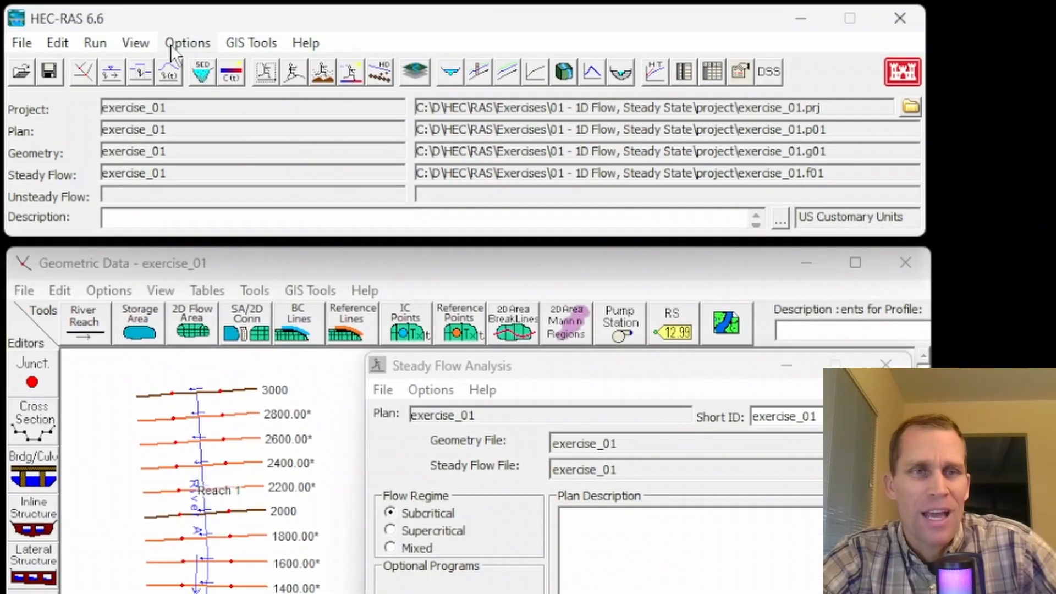
Step: Open the cross section plot and display the Energy Grade and Critical Depth variables on it
click(136, 42)
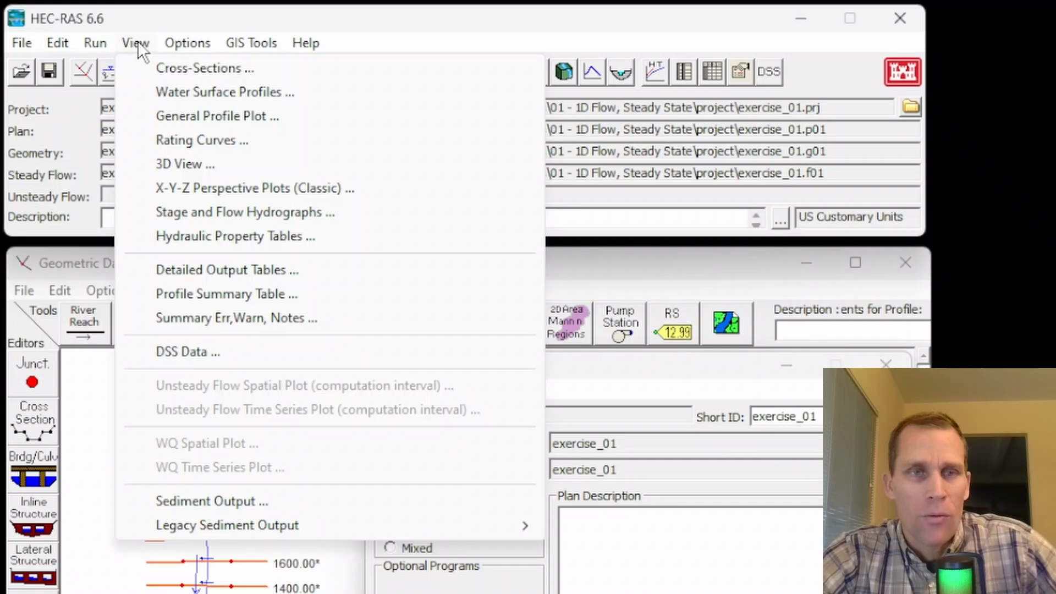
click(153, 68)
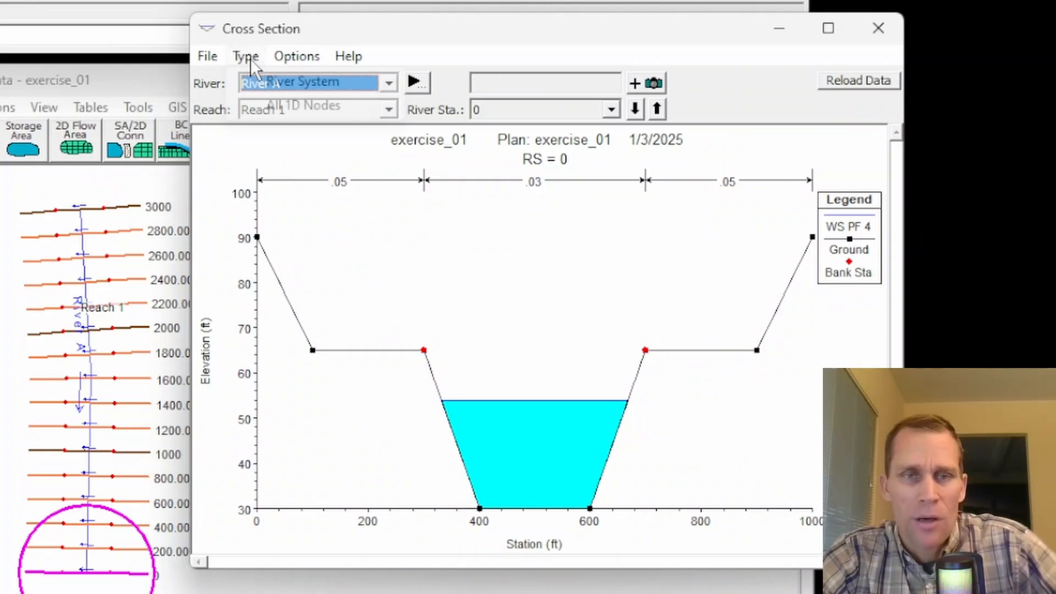
click(283, 59)
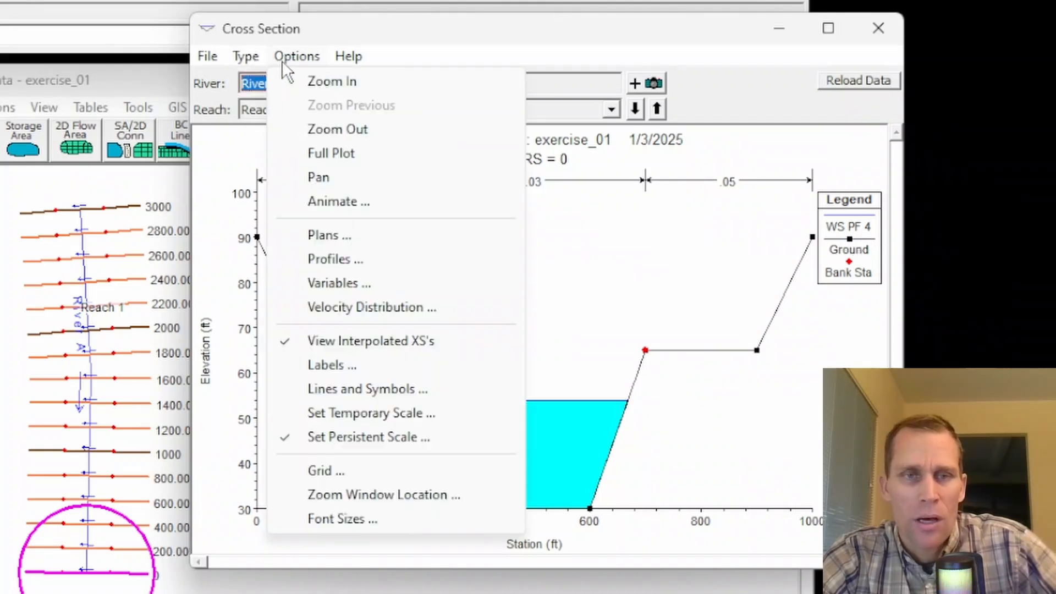
click(340, 283)
click(395, 266)
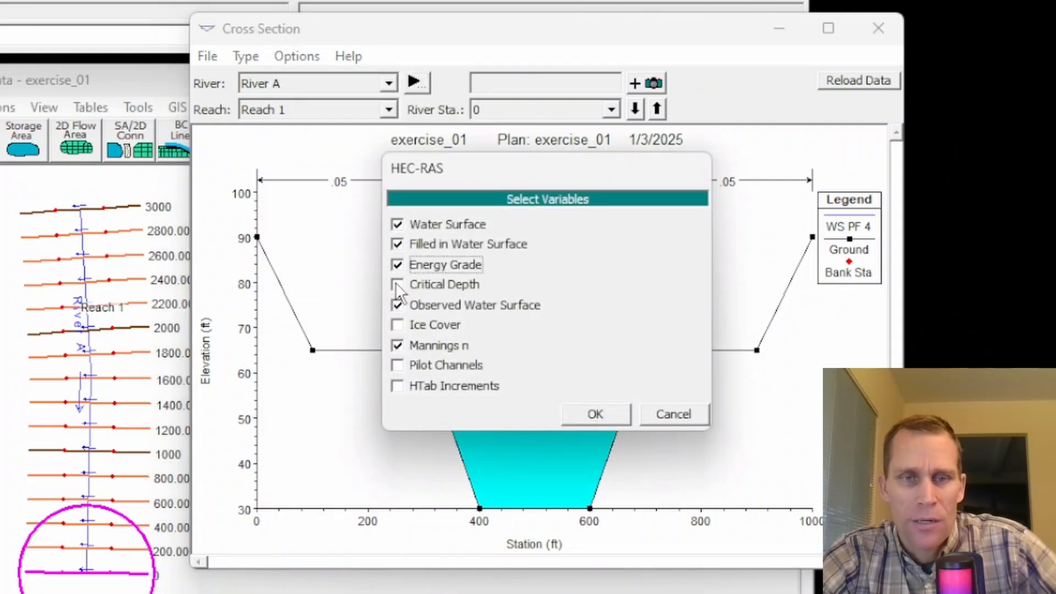
click(396, 283)
click(594, 415)
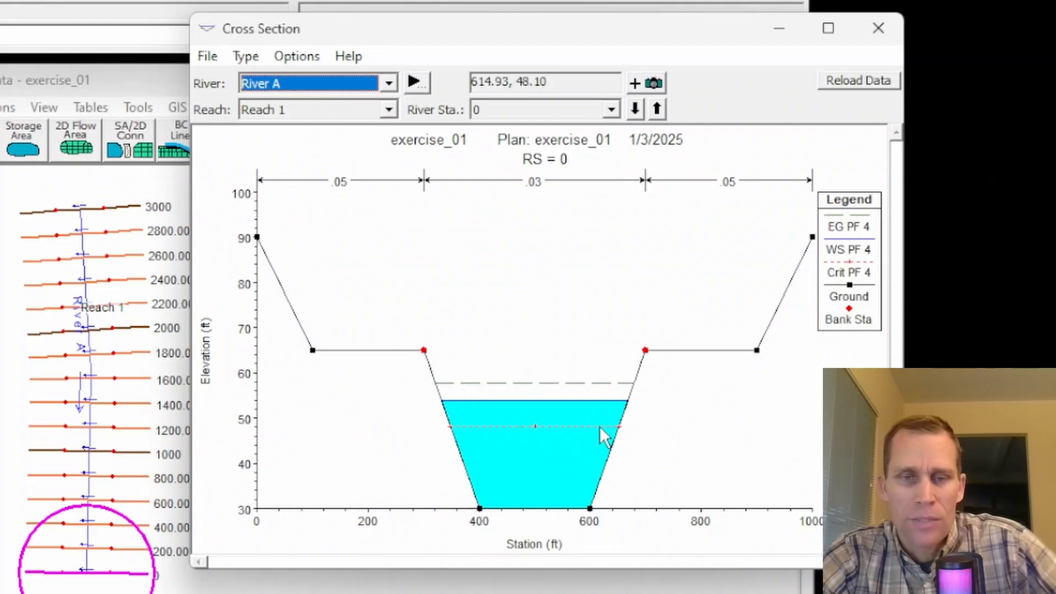
Step: Step upstream through the cross section plots from river station 0 to 2600, keeping the station labels on the schematic in view
click(657, 110)
click(658, 110)
click(657, 110)
click(657, 110)
click(657, 110)
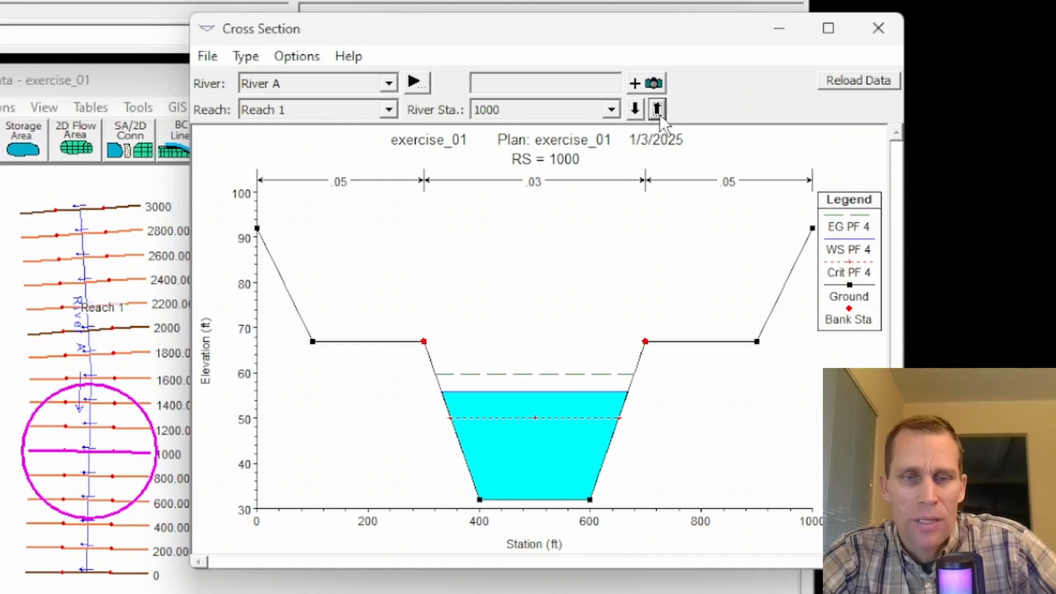
click(657, 112)
click(658, 111)
click(657, 111)
click(657, 112)
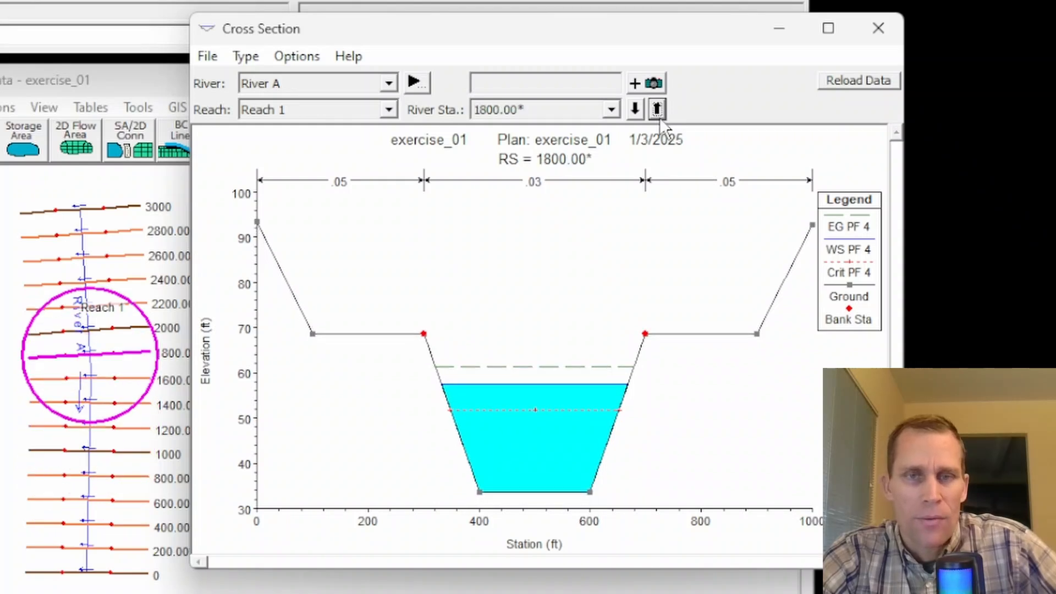
click(658, 115)
click(656, 114)
click(656, 113)
click(657, 113)
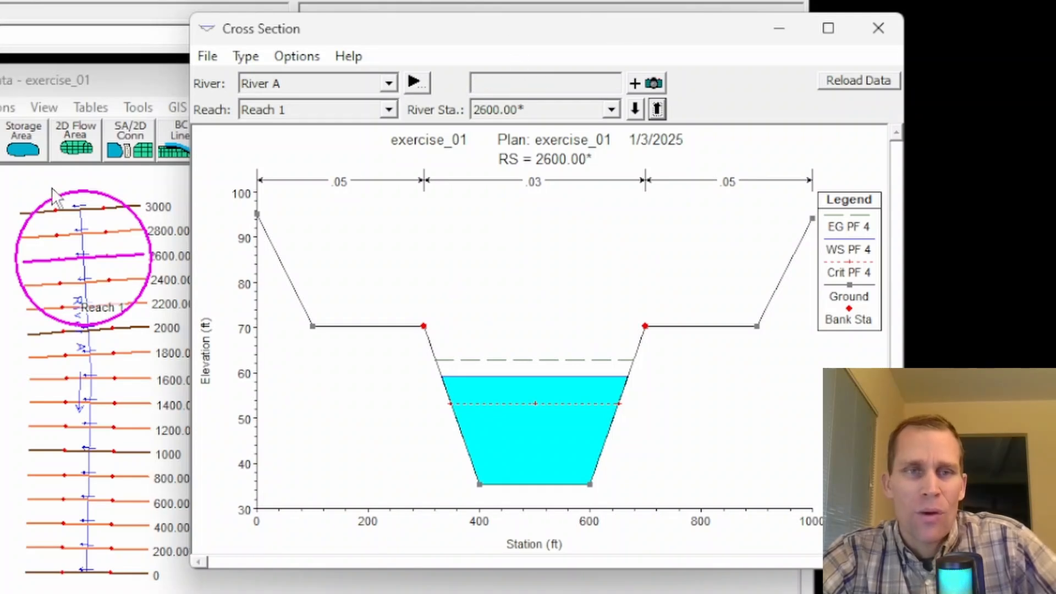
drag(484, 34, 521, 49)
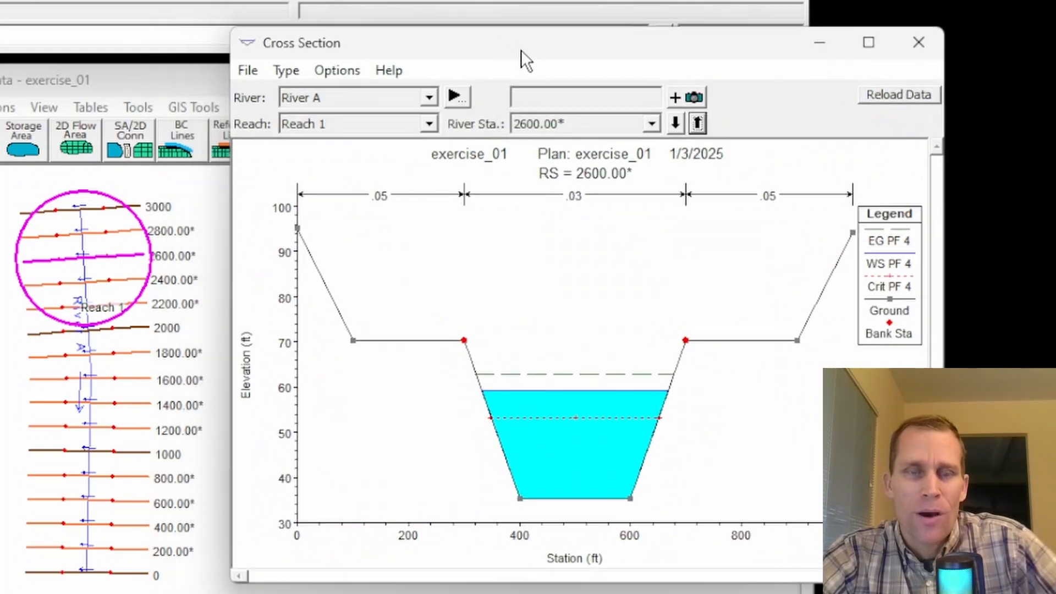